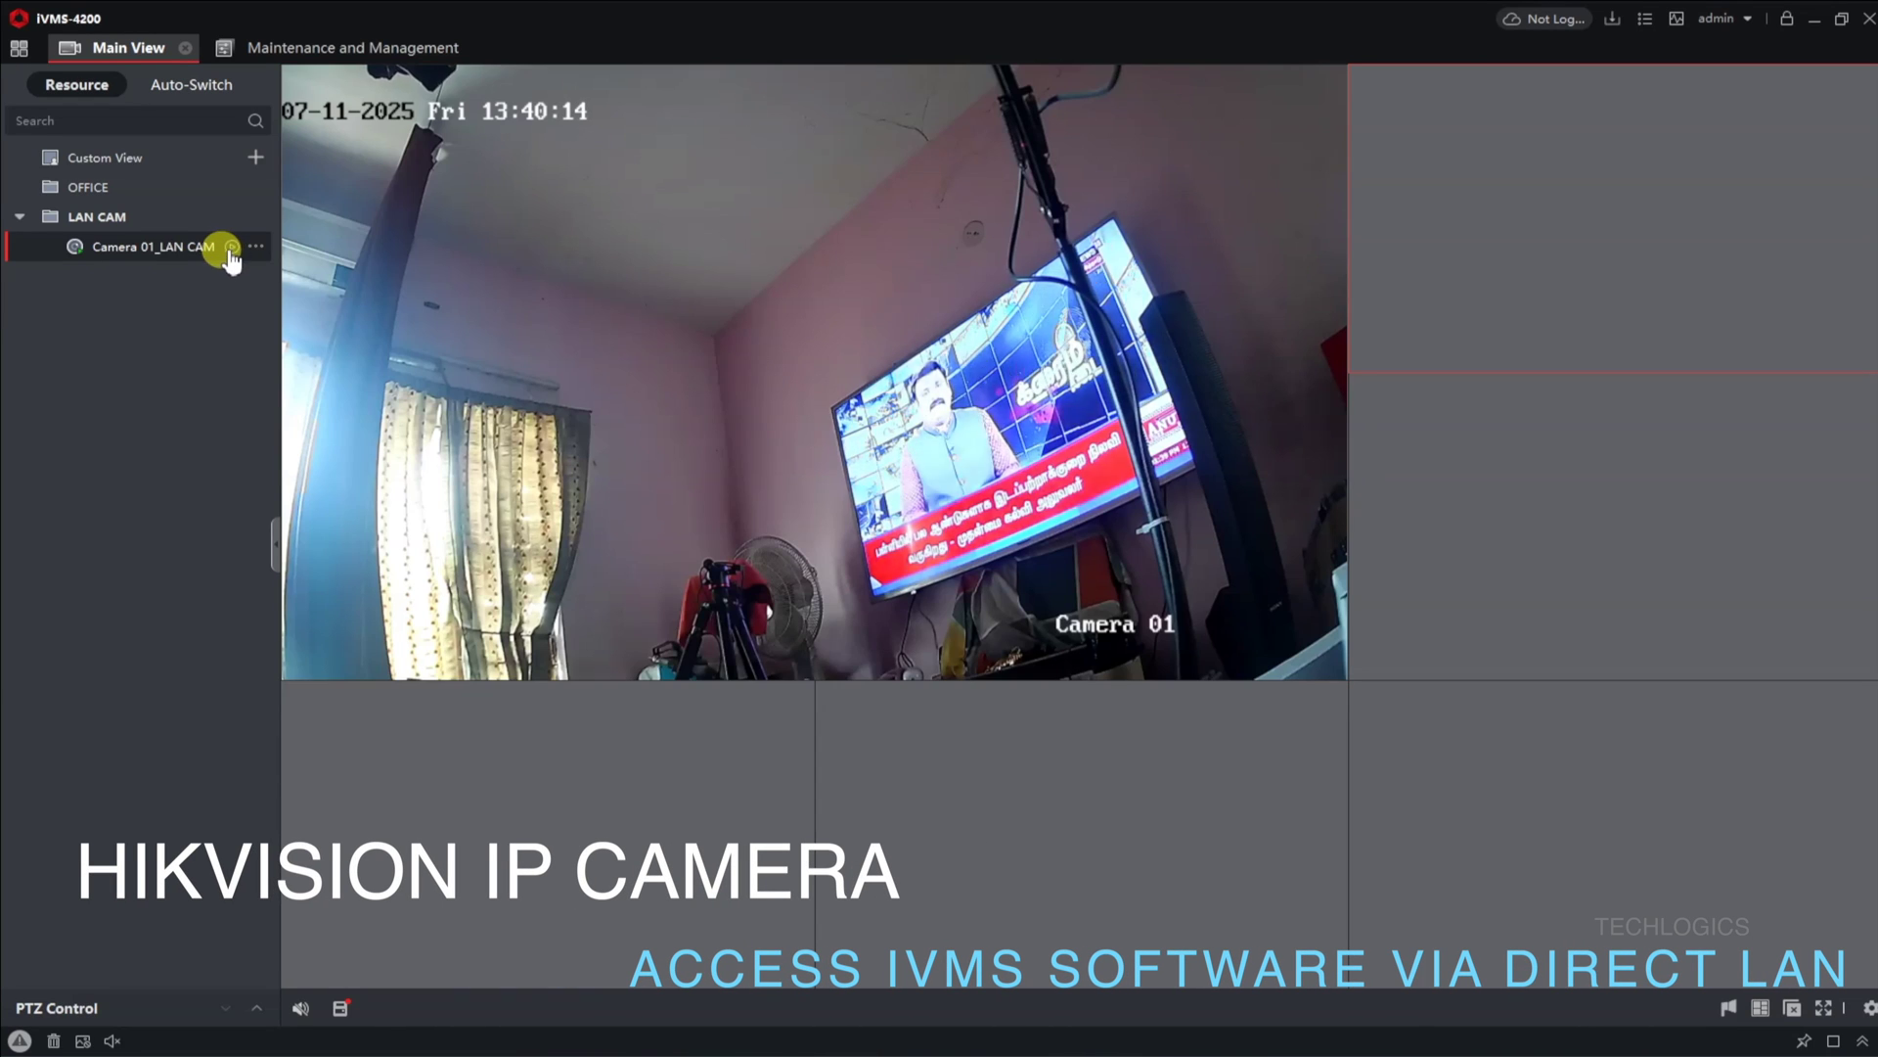
# Step: Enlarge Camera 01's live view to full size, then return it to the four-cell grid
pyautogui.doubleClick(602, 290)
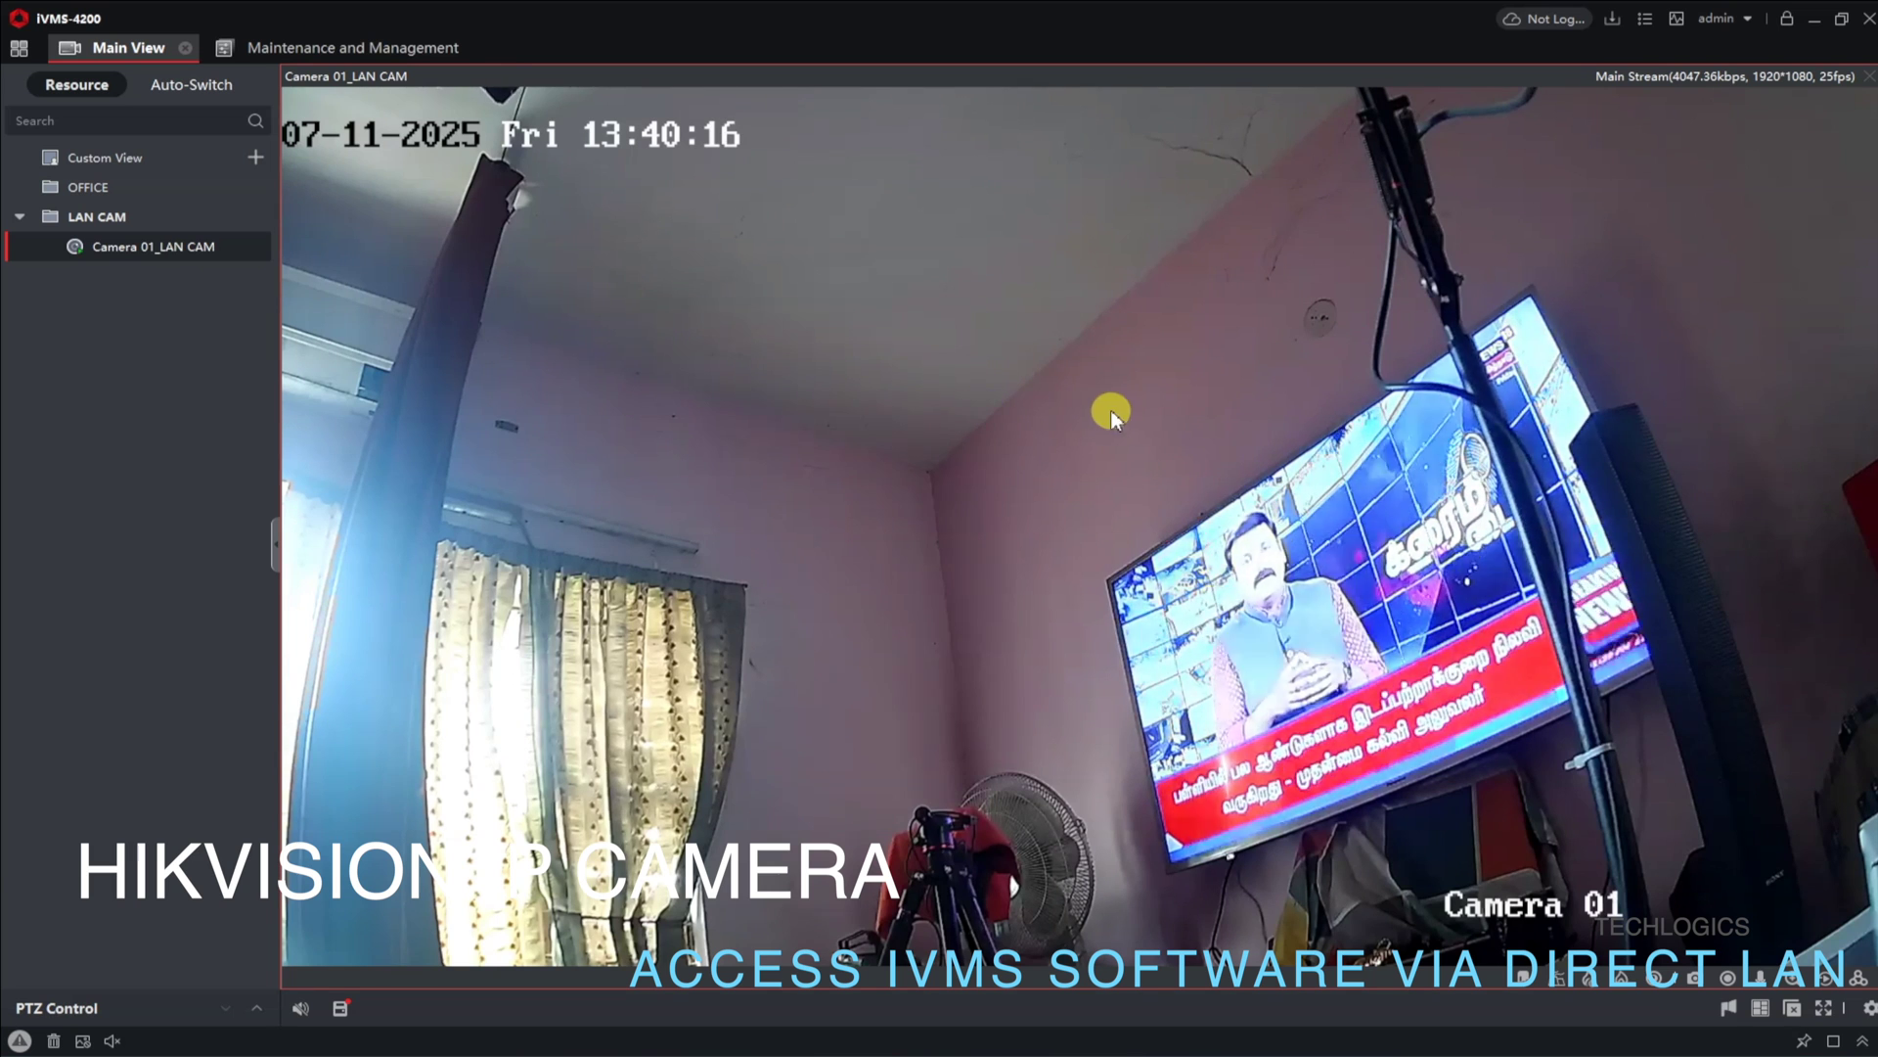
pyautogui.doubleClick(743, 294)
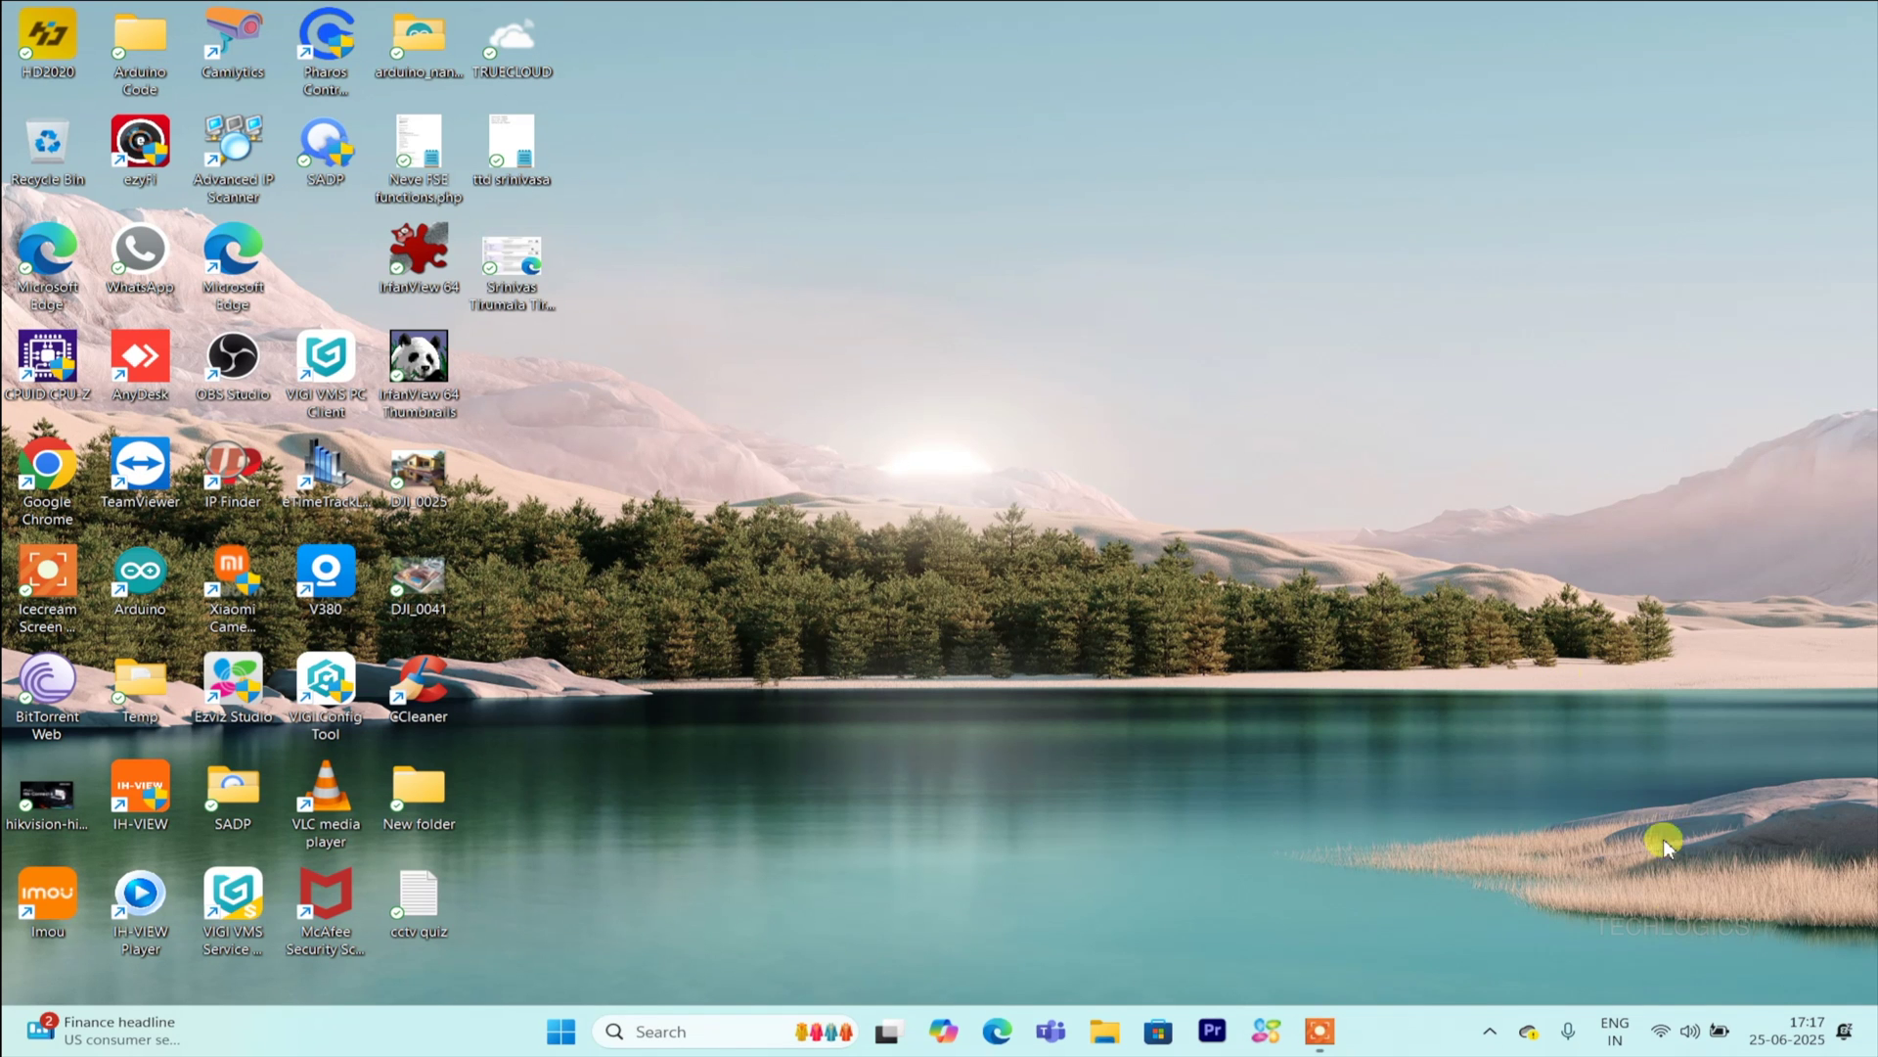
pyautogui.click(1669, 1034)
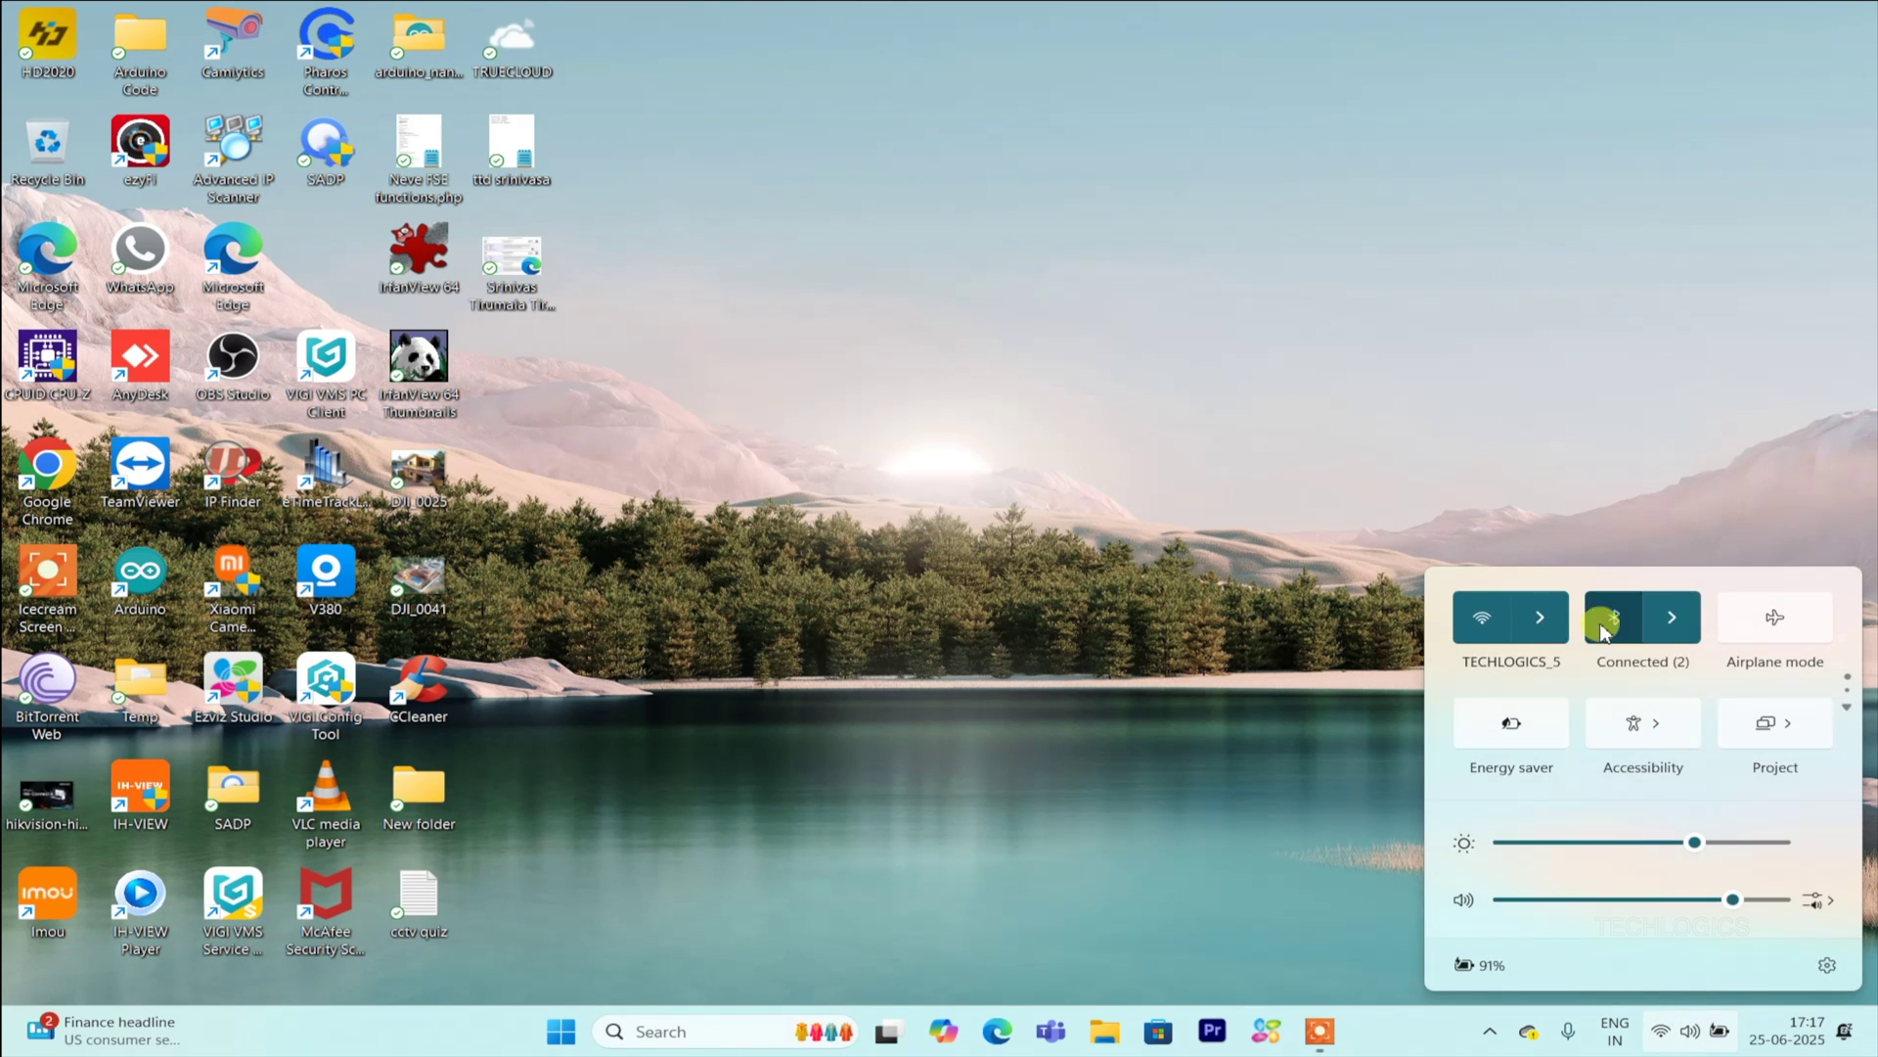
pyautogui.click(1539, 620)
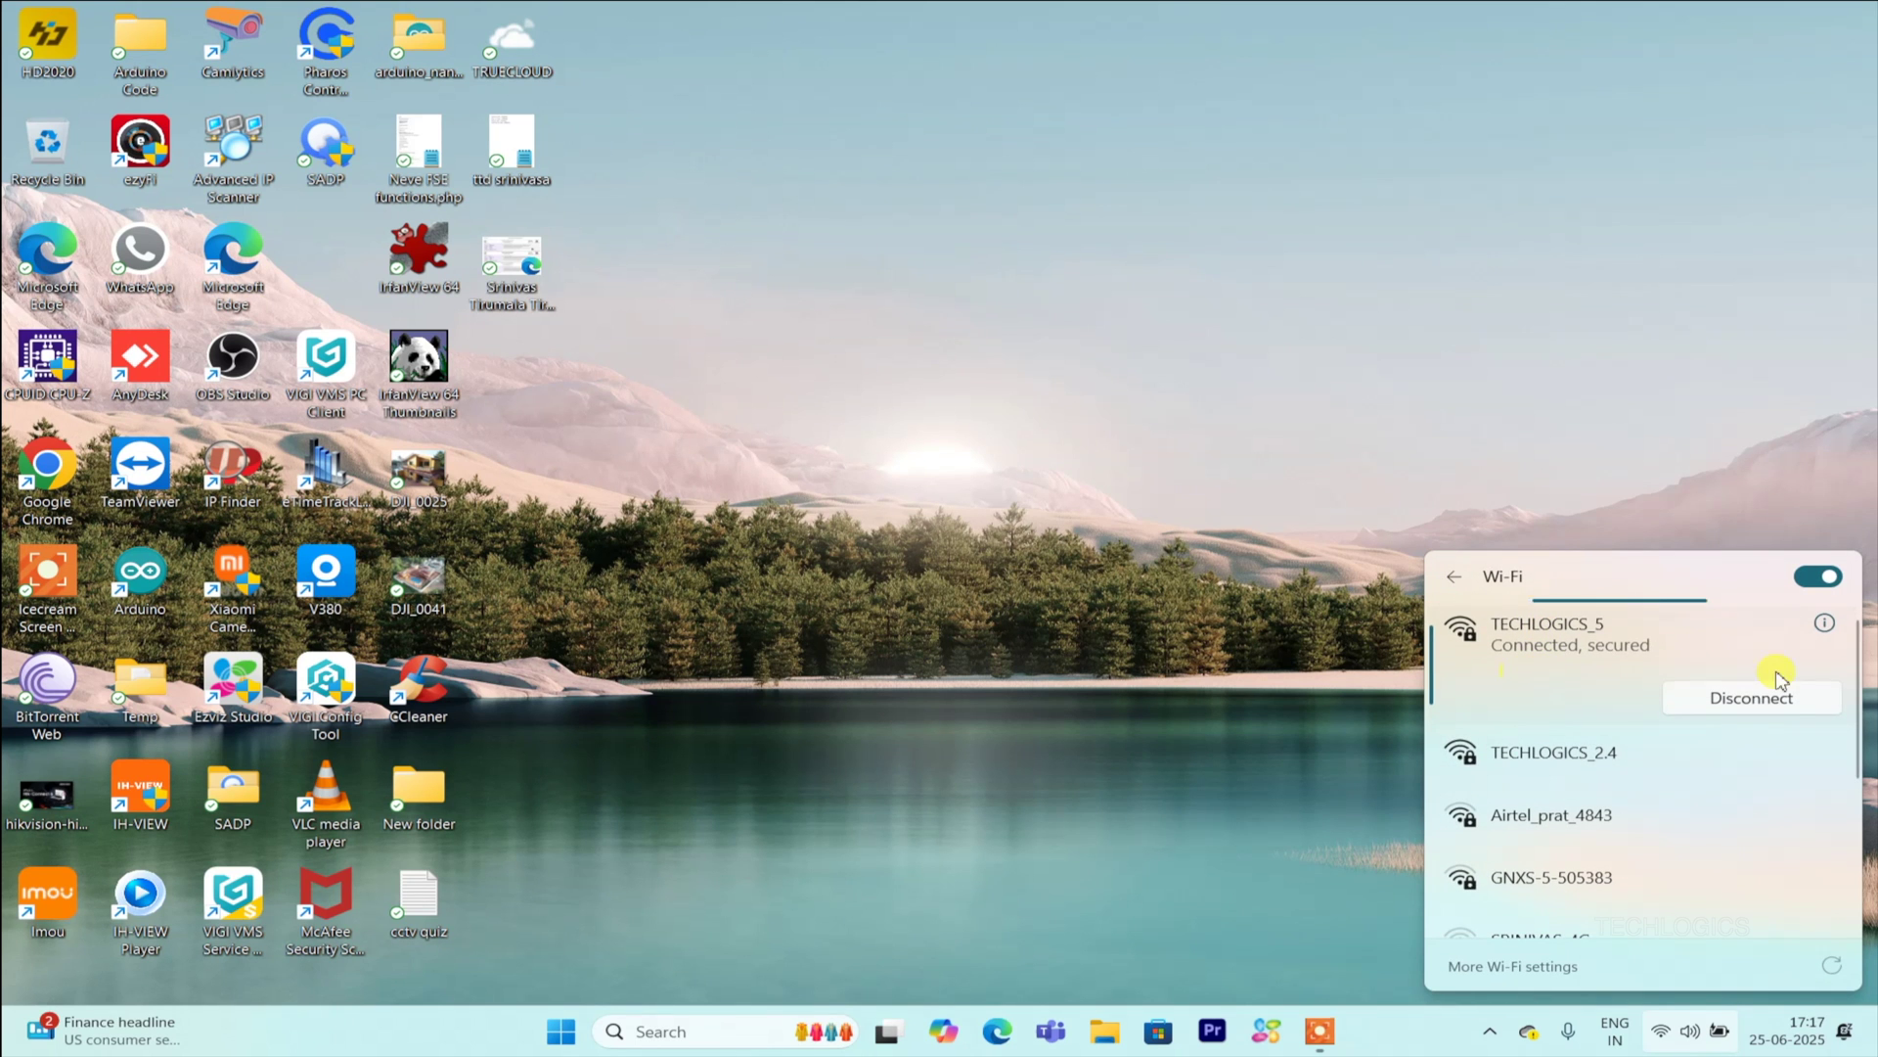
pyautogui.click(1209, 565)
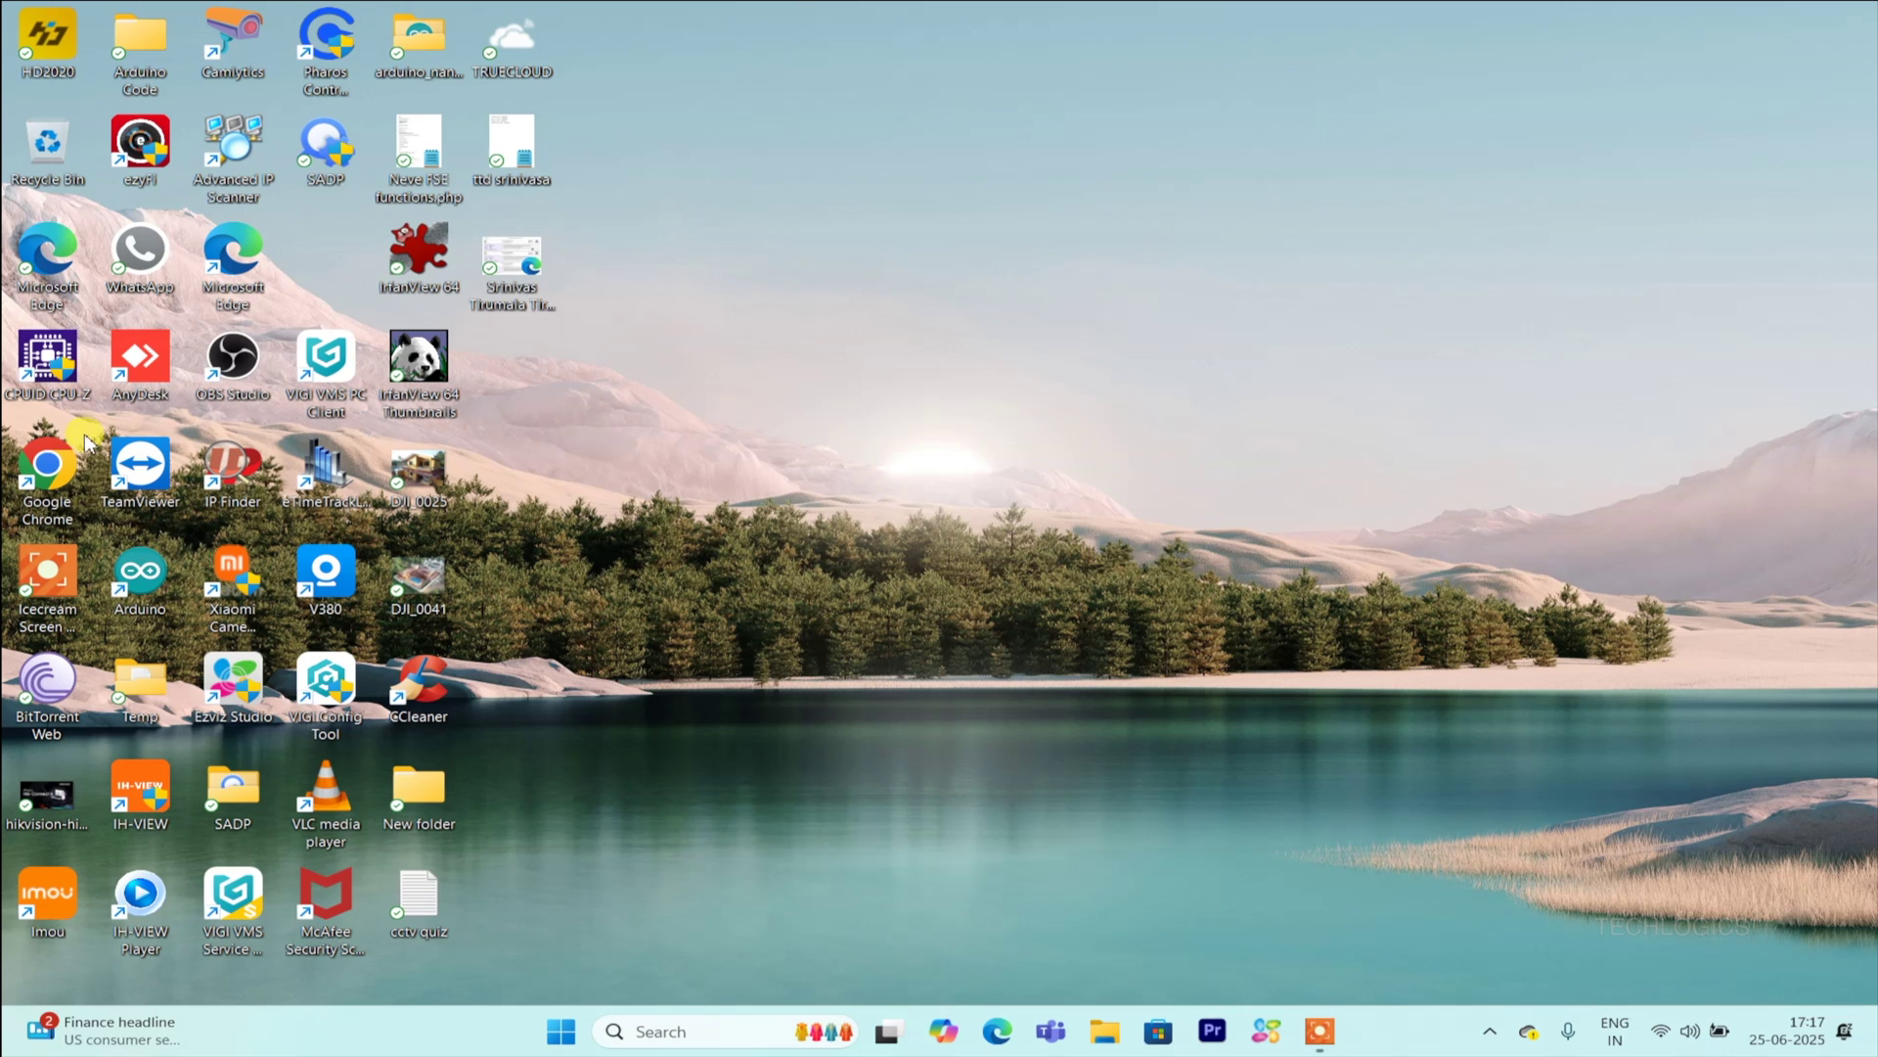
# Step: Launch Chrome, open Google in full screen and search for 'hikvision'
pyautogui.doubleClick(70, 468)
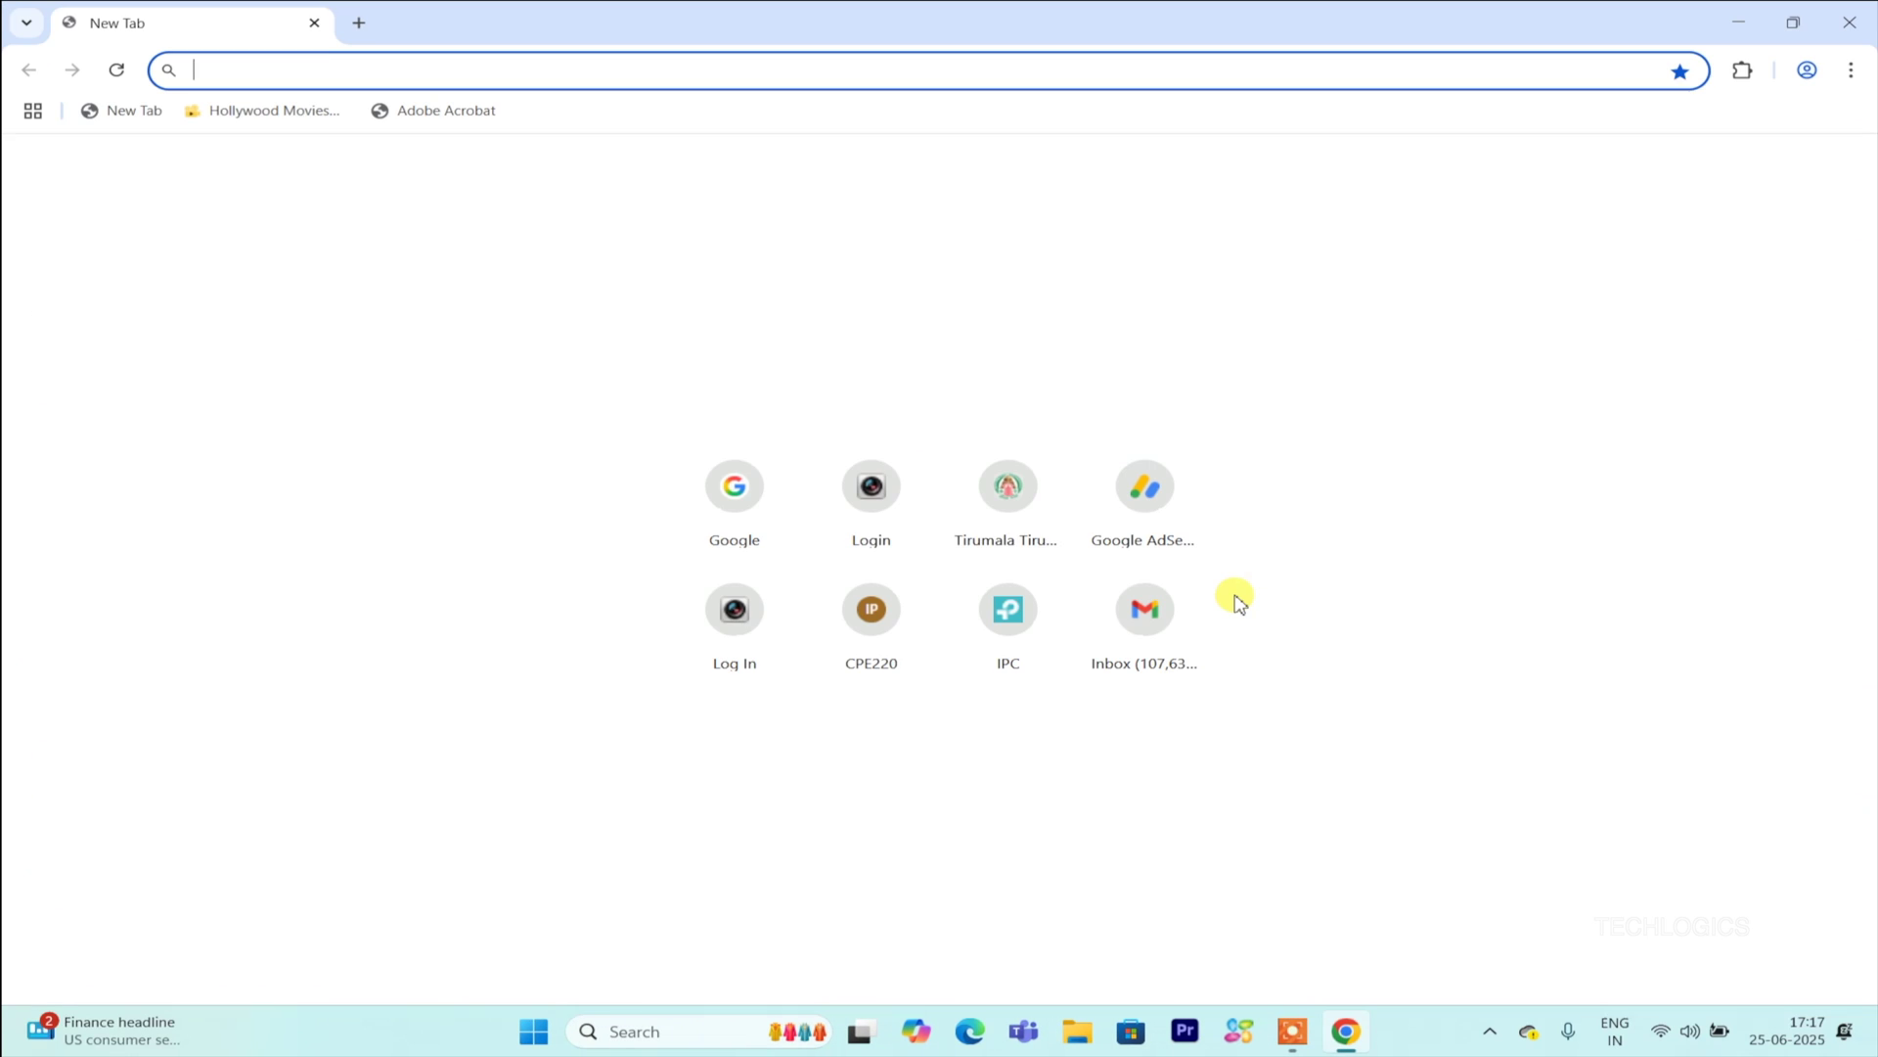
pyautogui.click(724, 497)
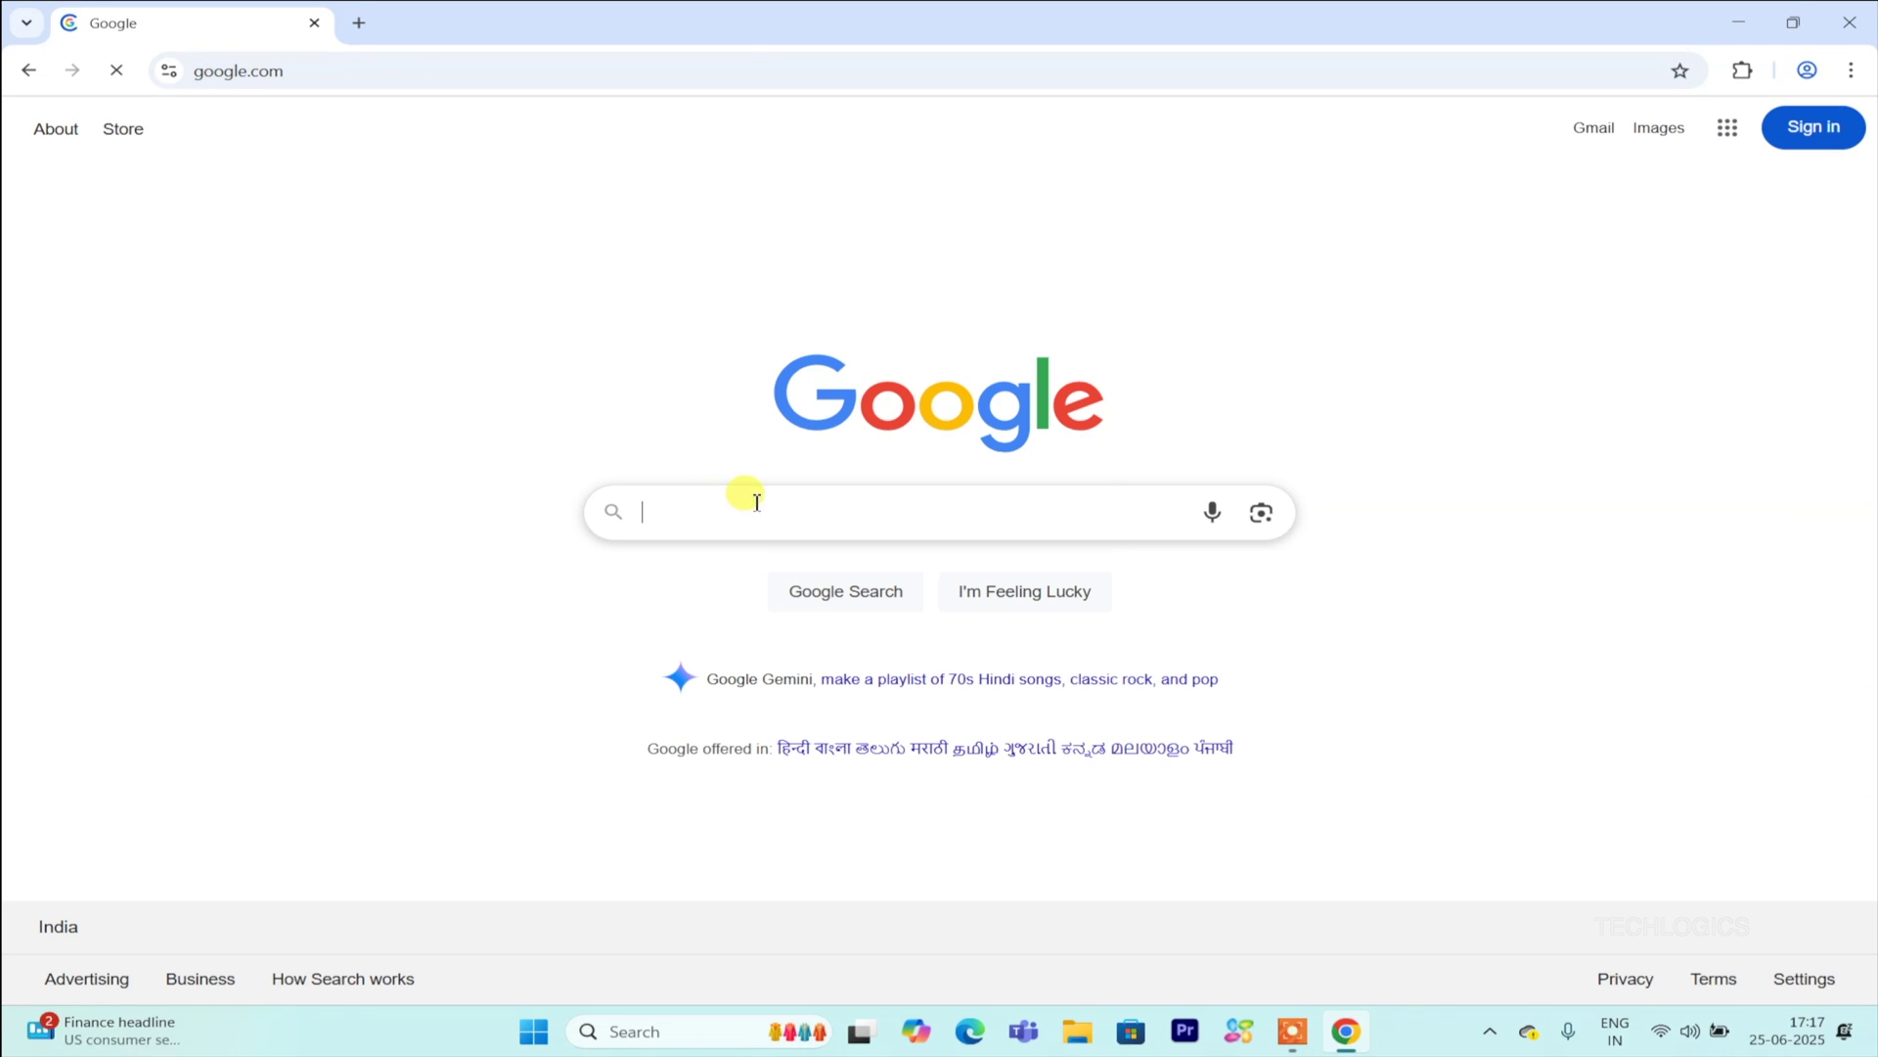
pyautogui.press('F11')
pyautogui.write('hikvision')
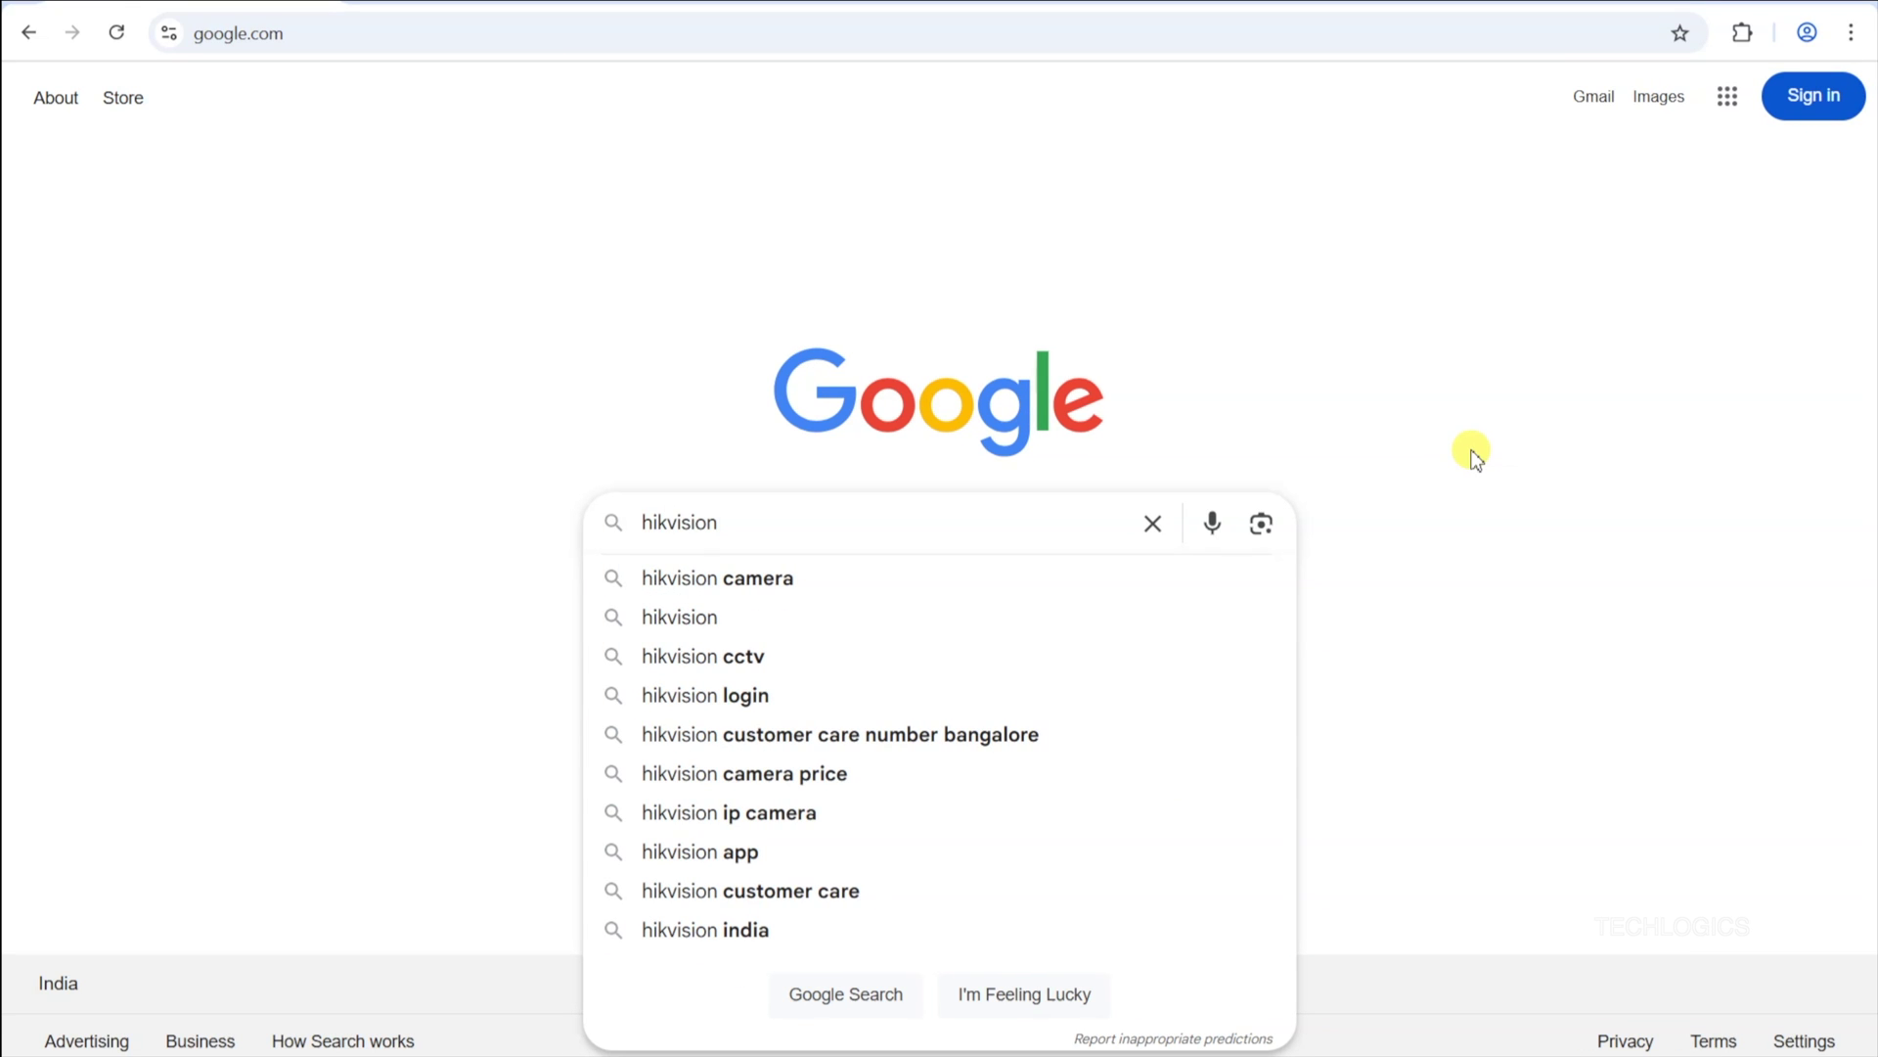
pyautogui.press('Return')
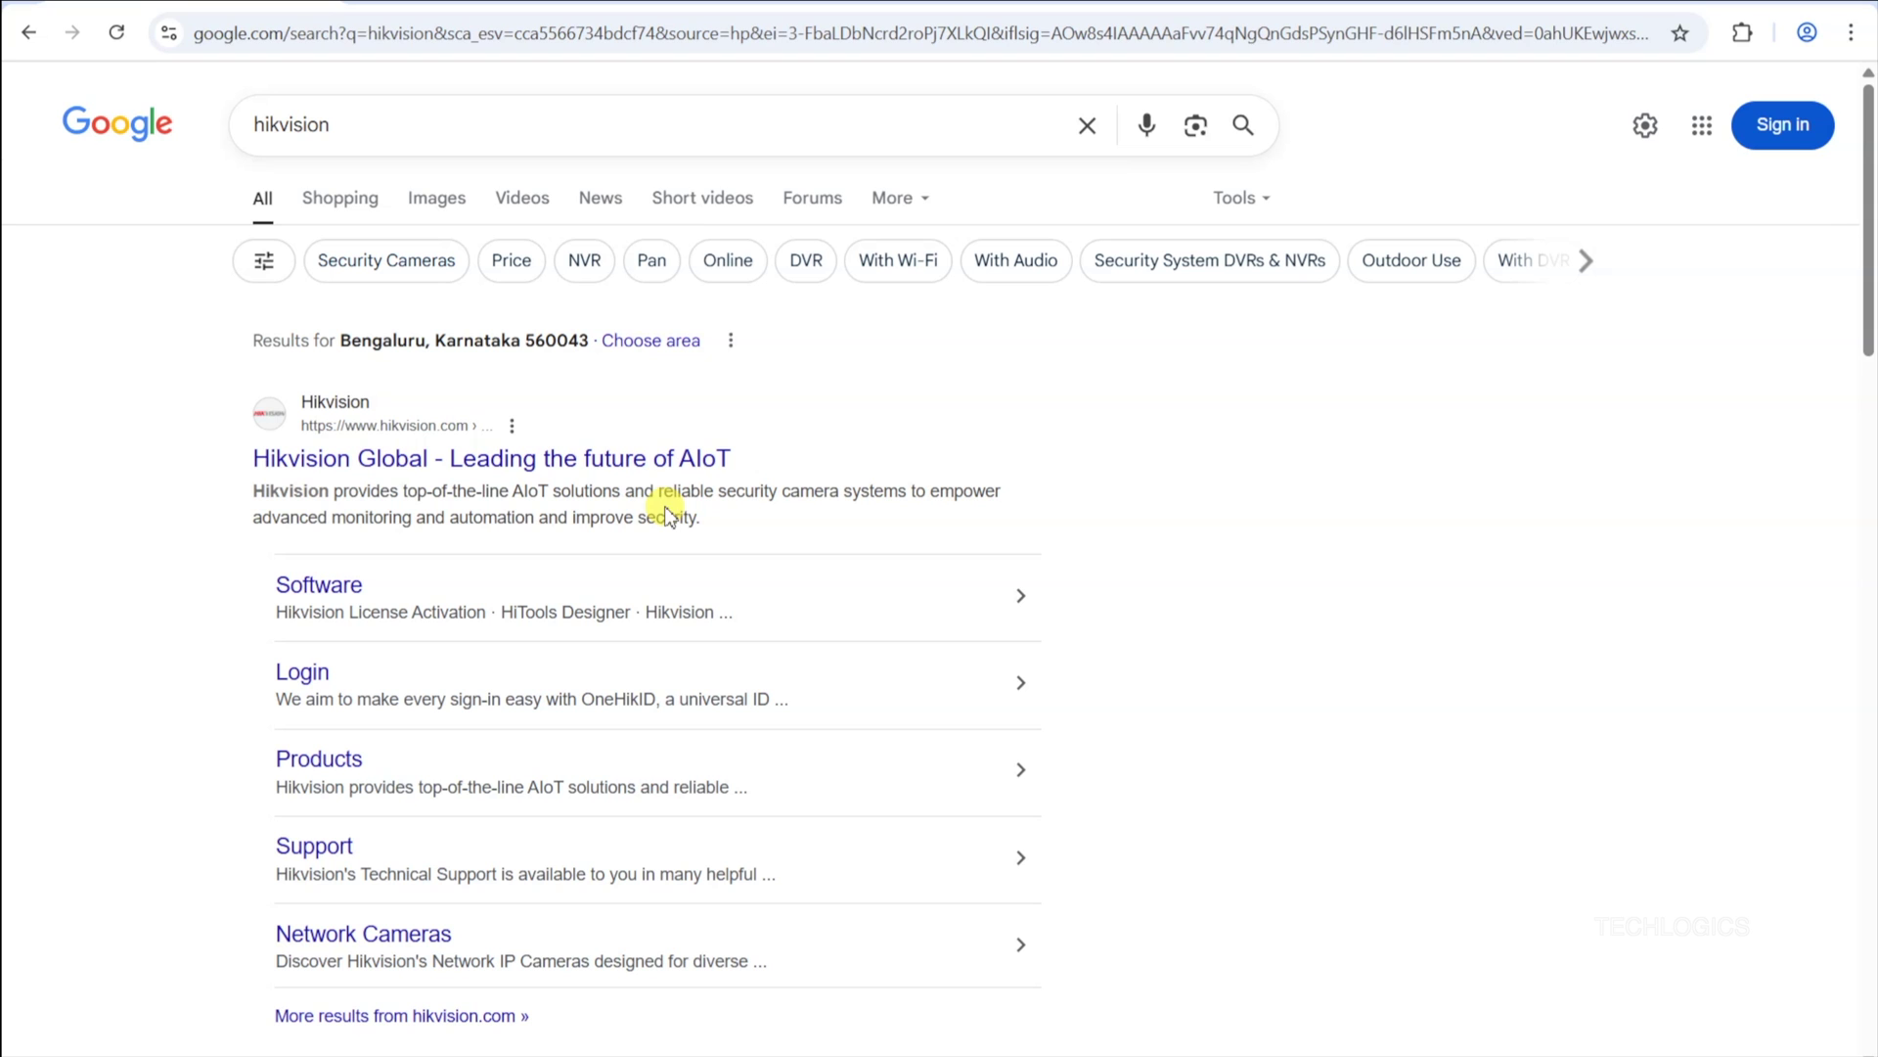
# Step: Open the Hikvision Global website and go to Support > Download > Software
pyautogui.click(641, 461)
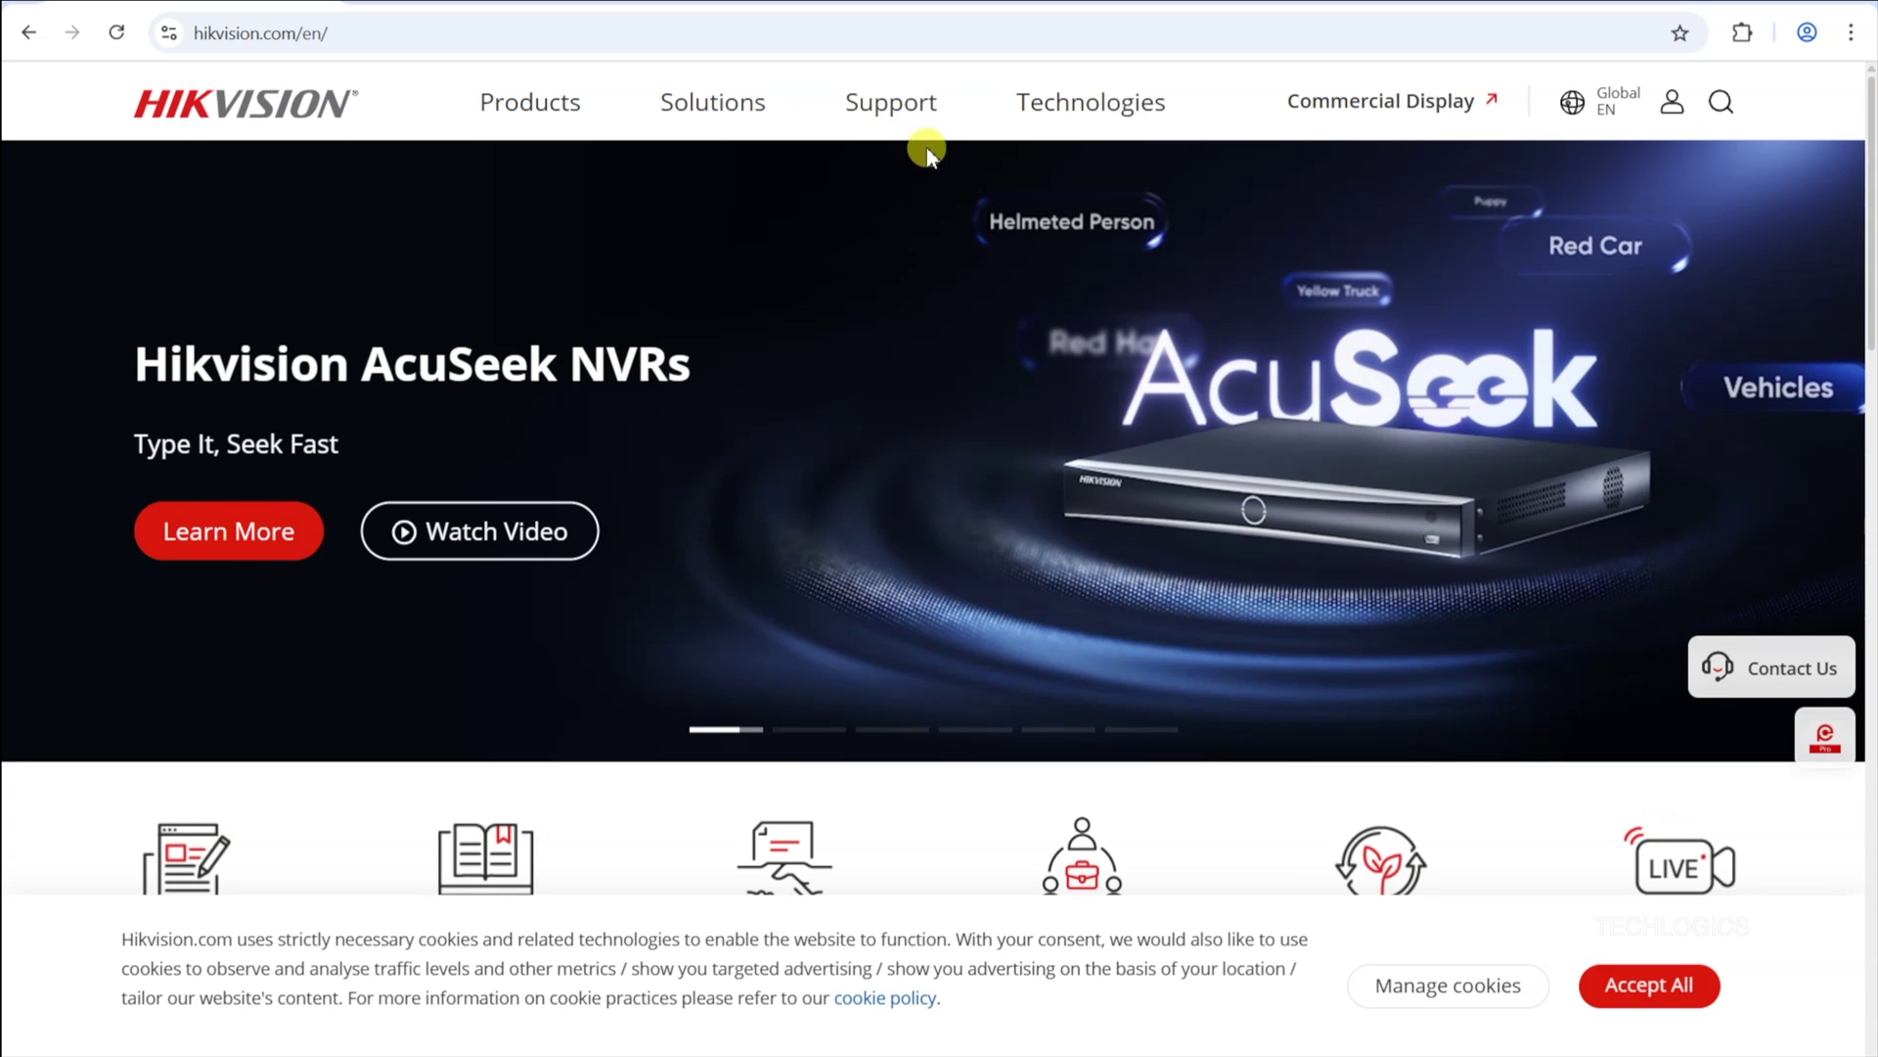
pyautogui.moveTo(901, 126)
pyautogui.moveTo(291, 193)
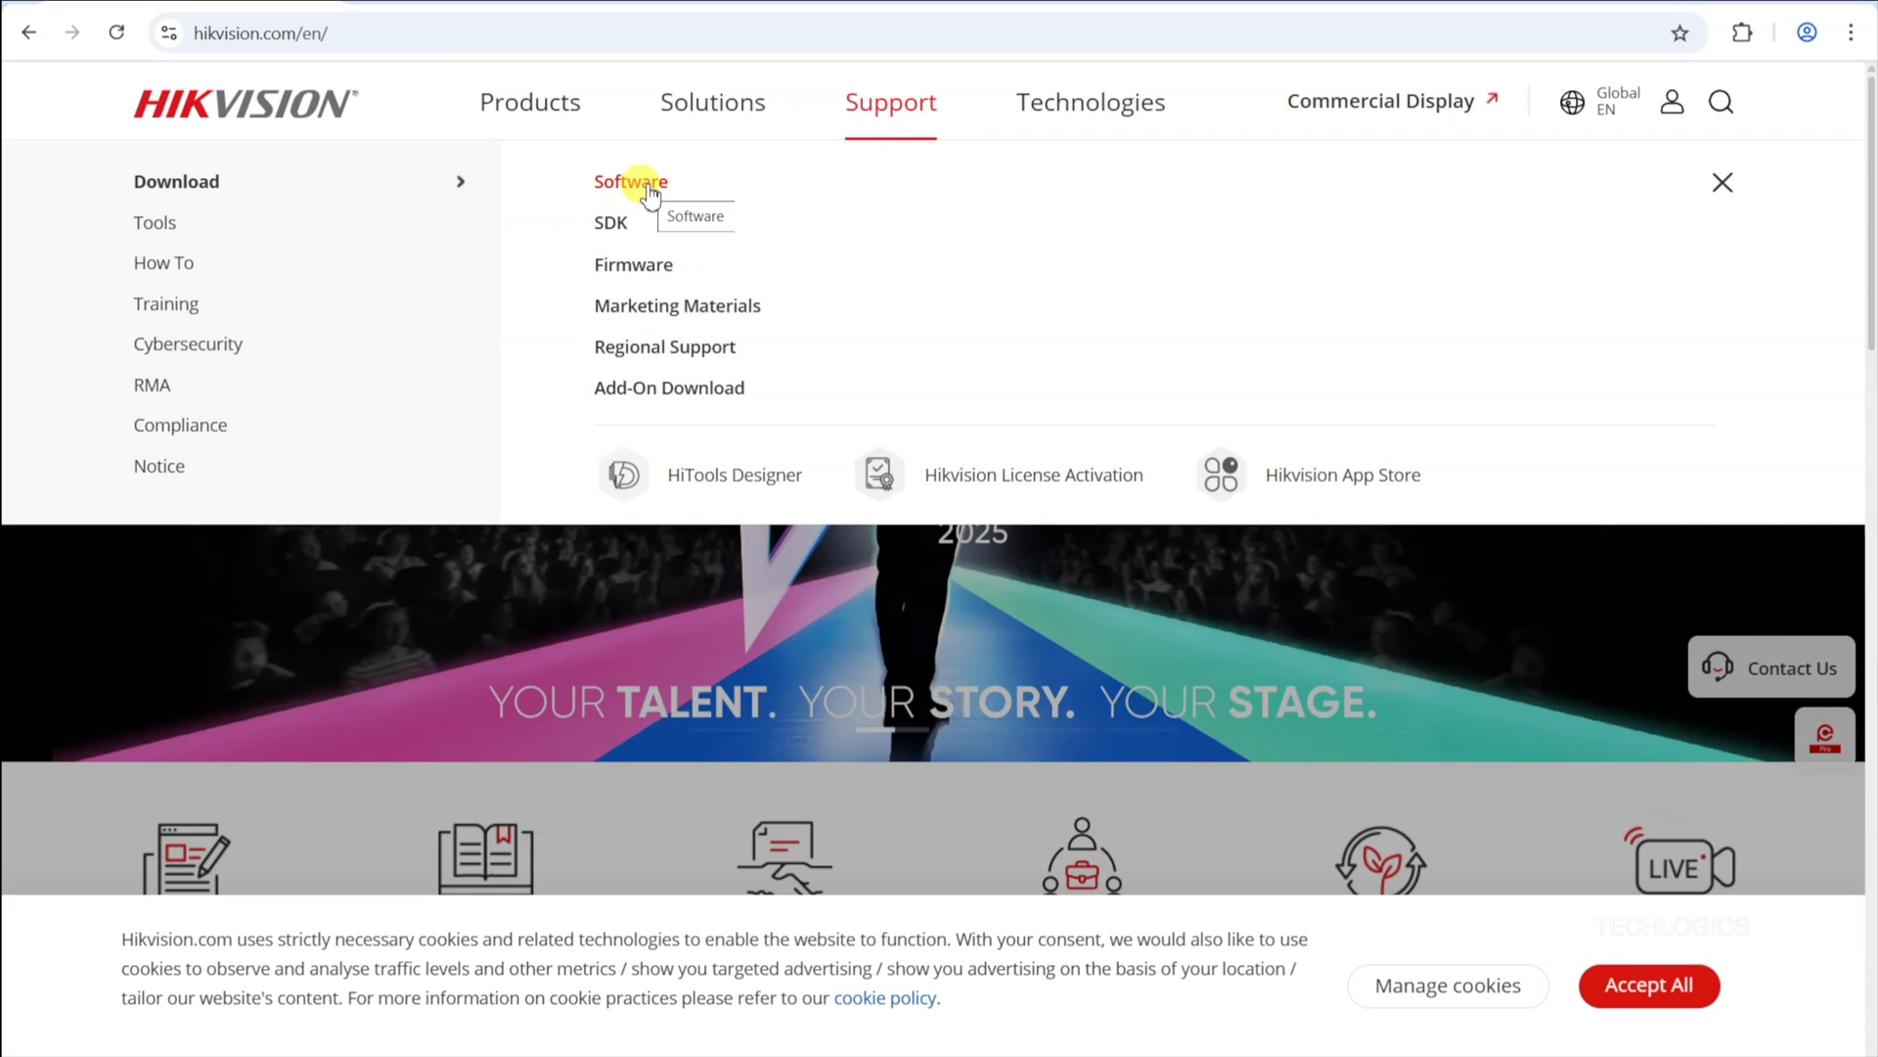
pyautogui.click(651, 186)
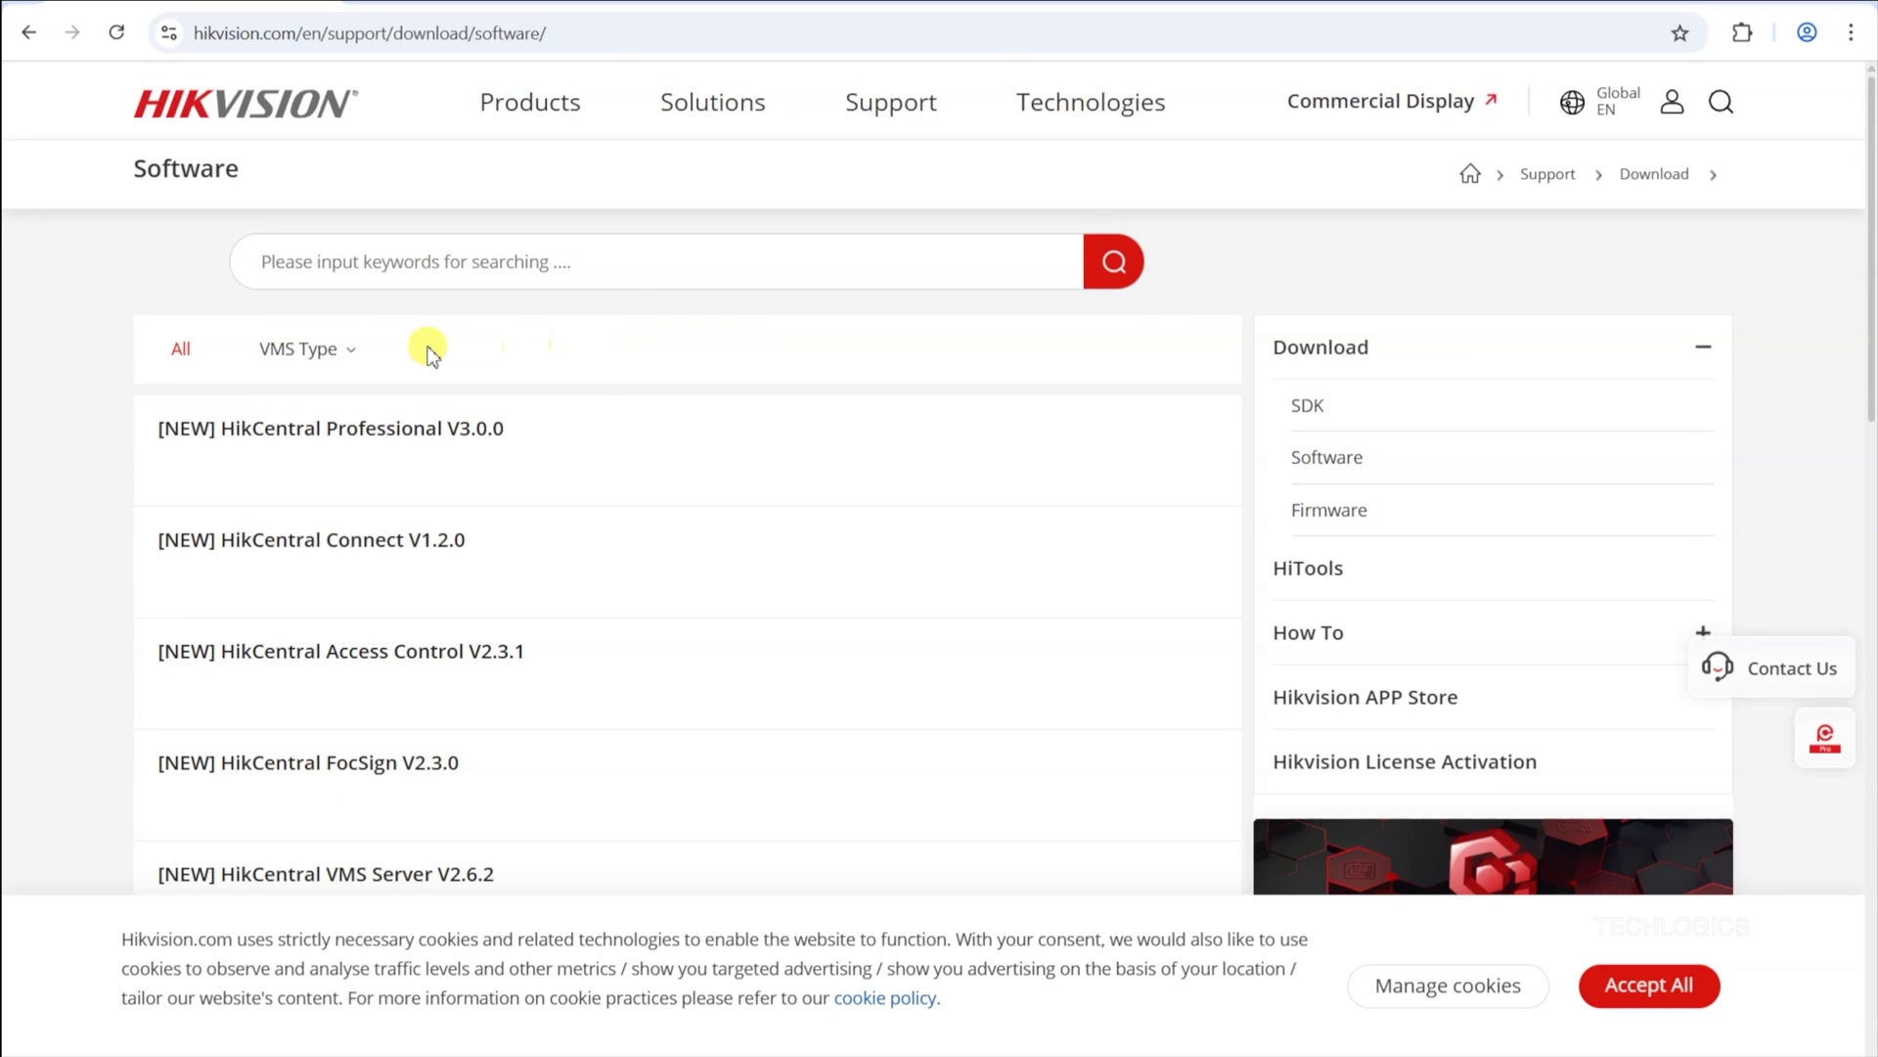
# Step: Filter the VMS type to iVMS-4200 and open the iVMS-4200 V3.13.0.5_E product page
pyautogui.click(338, 352)
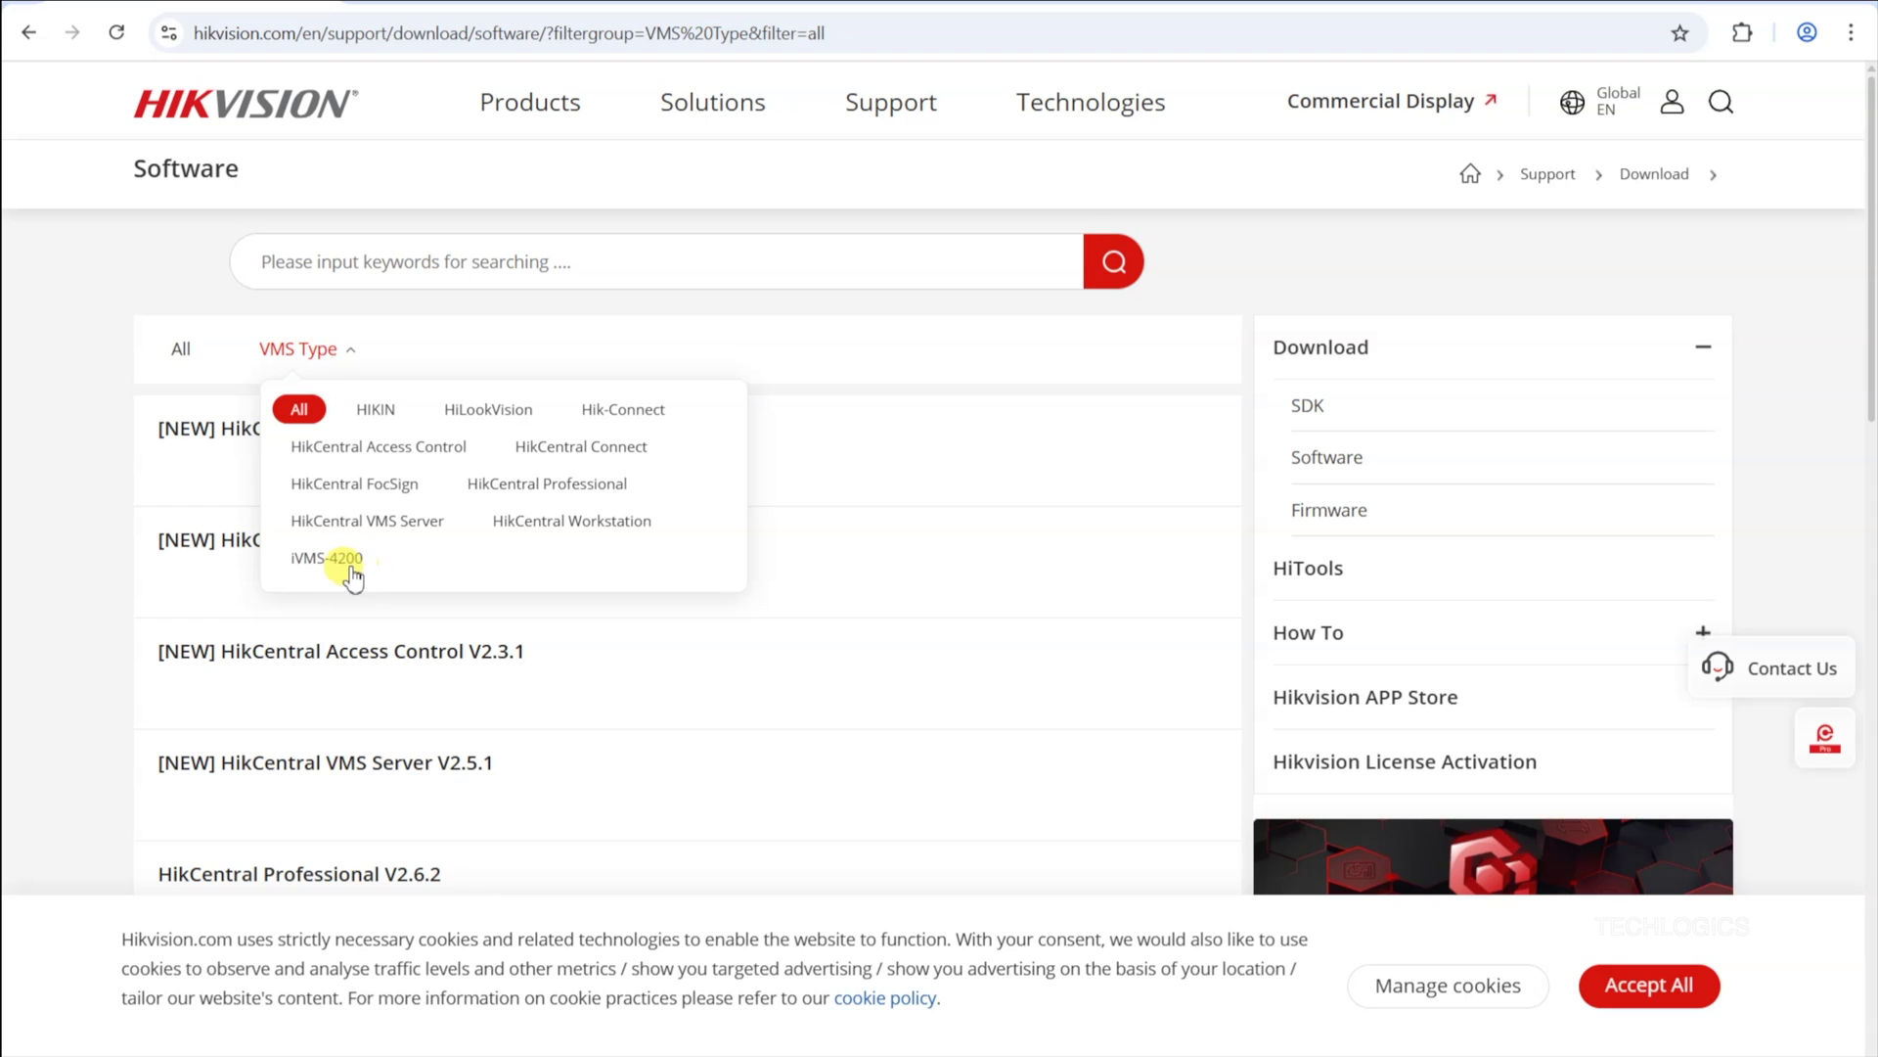
pyautogui.click(320, 572)
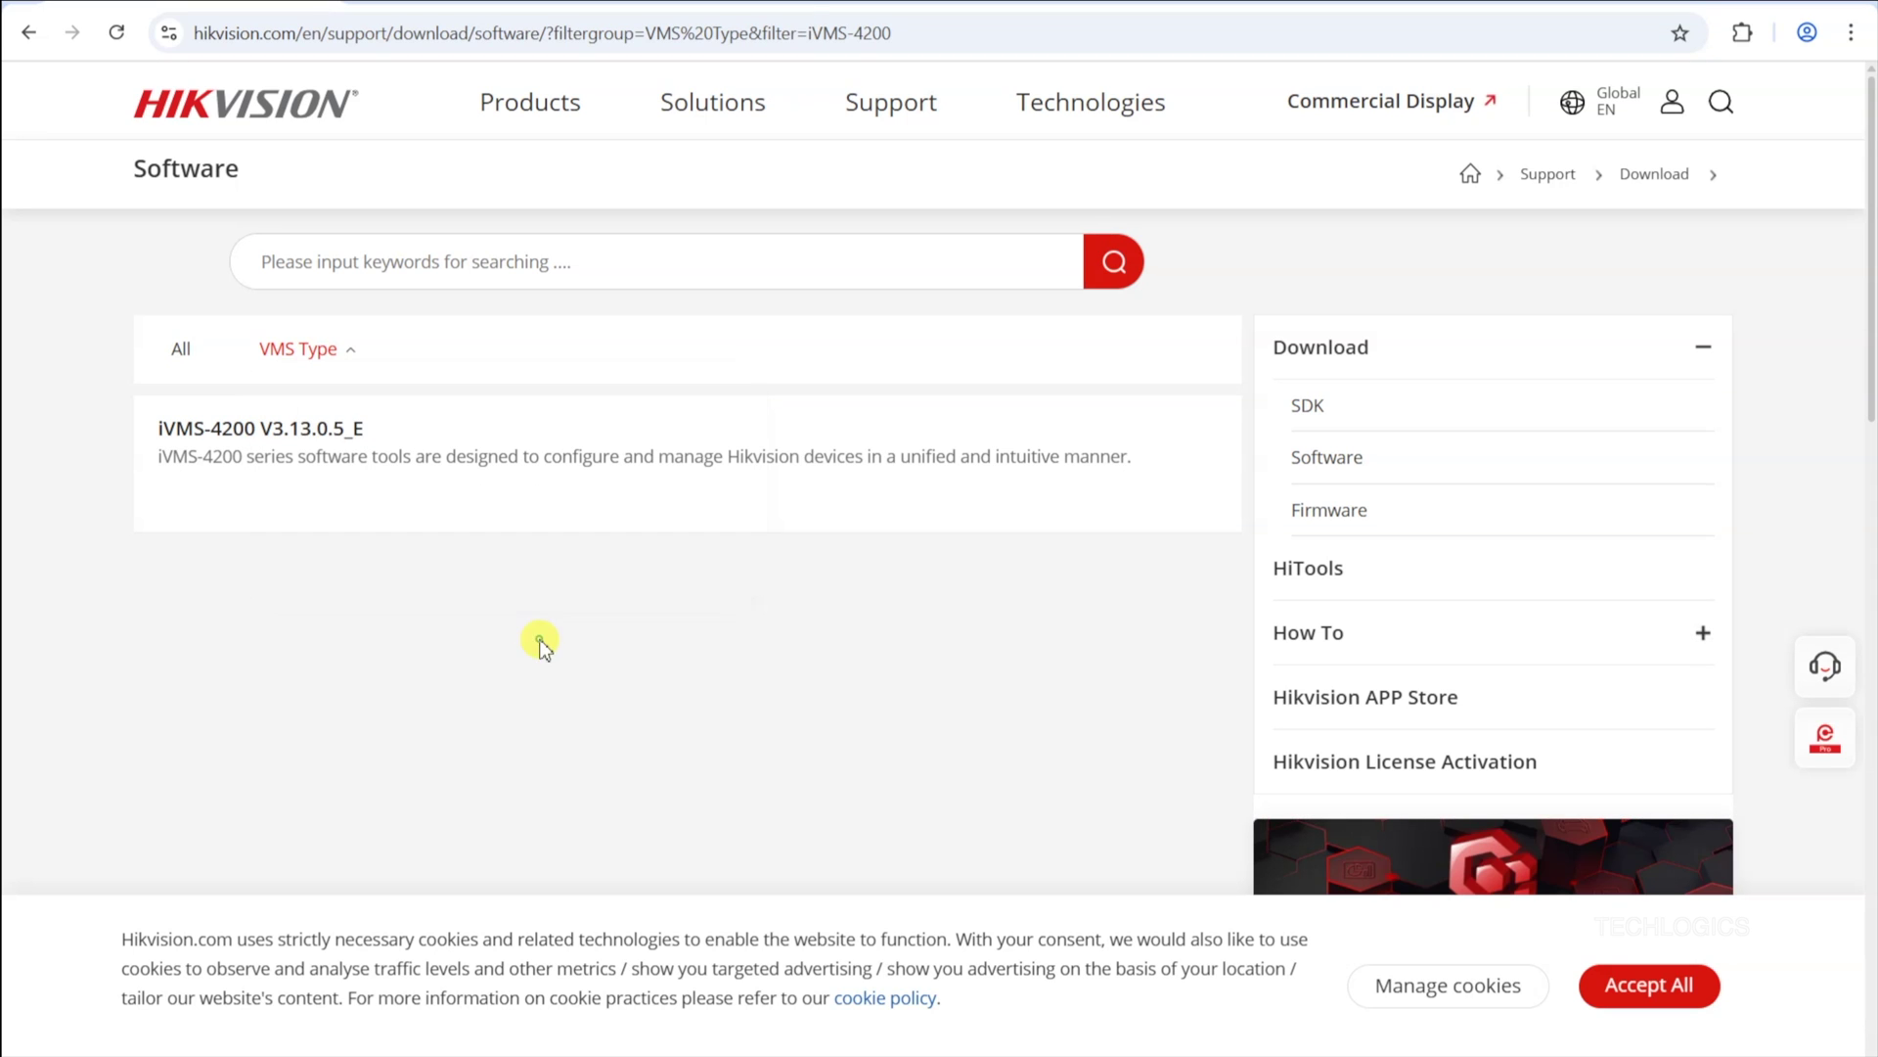
pyautogui.click(299, 432)
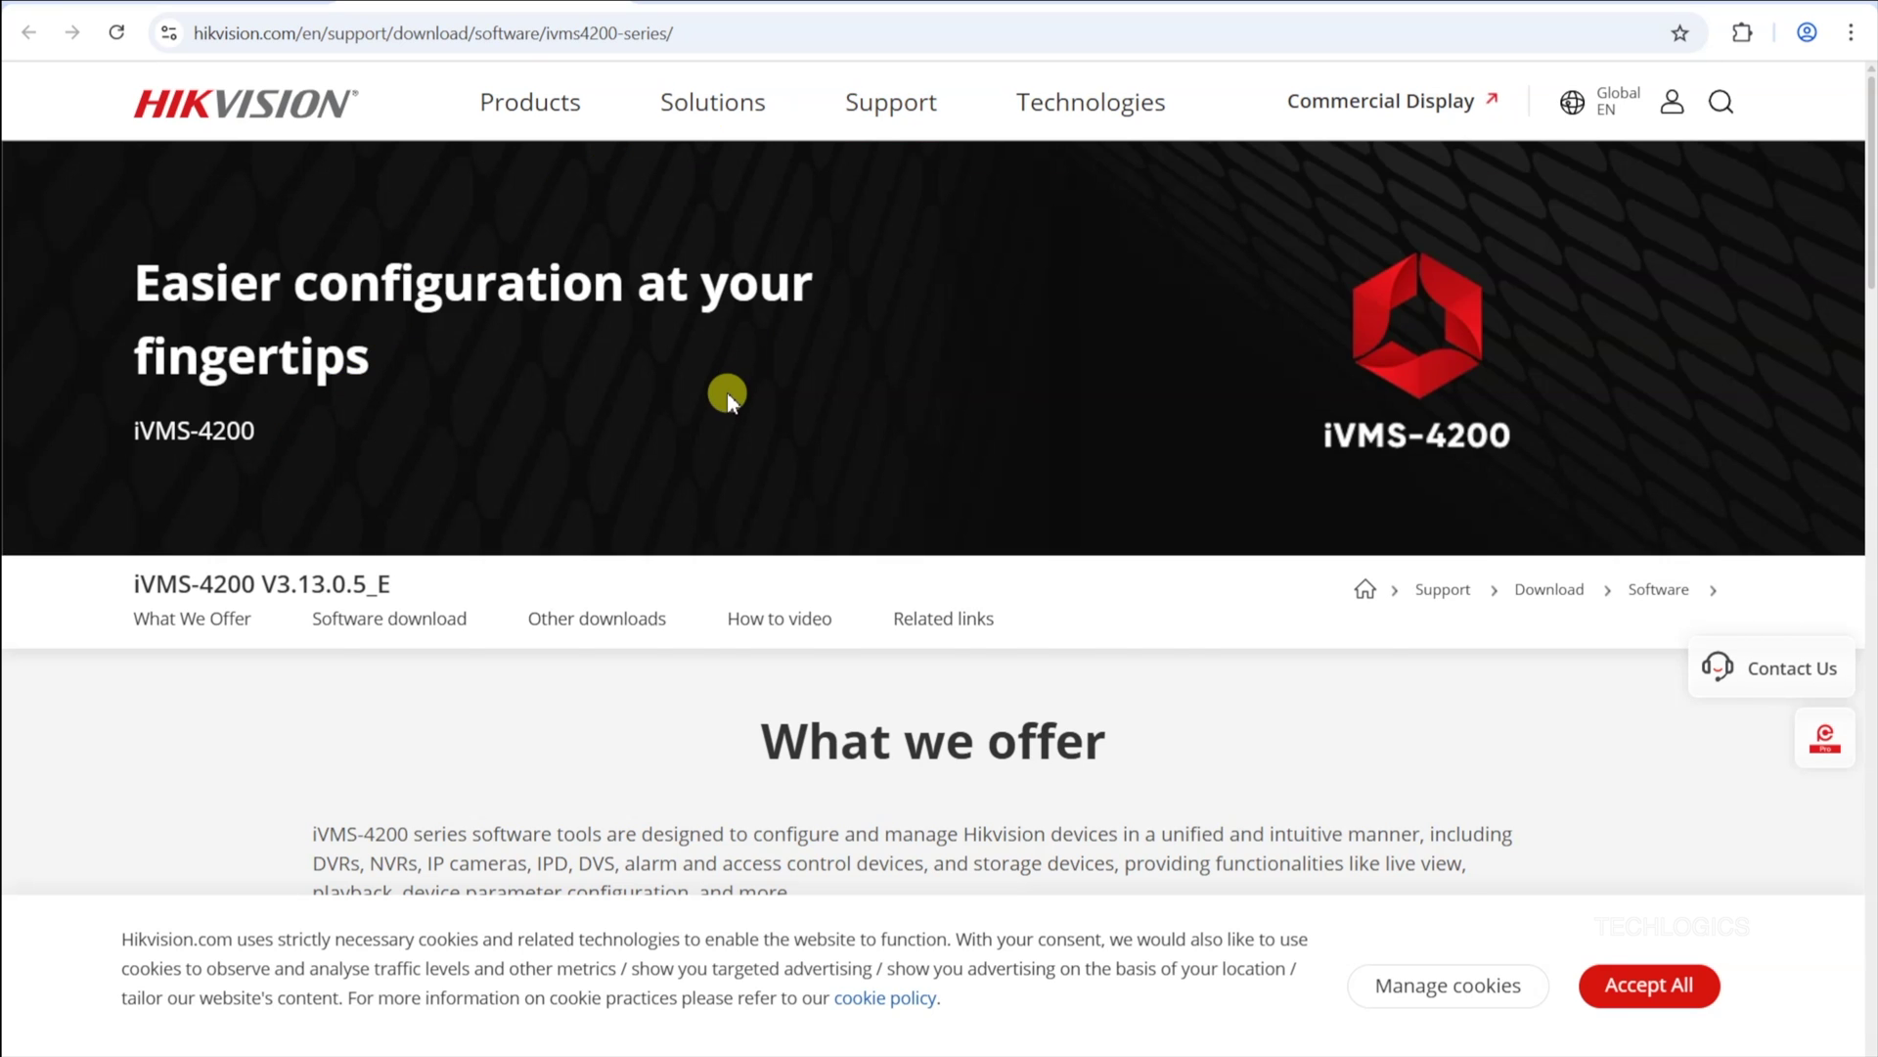
pyautogui.scroll(-8, 725, 391)
pyautogui.scroll(4, 726, 391)
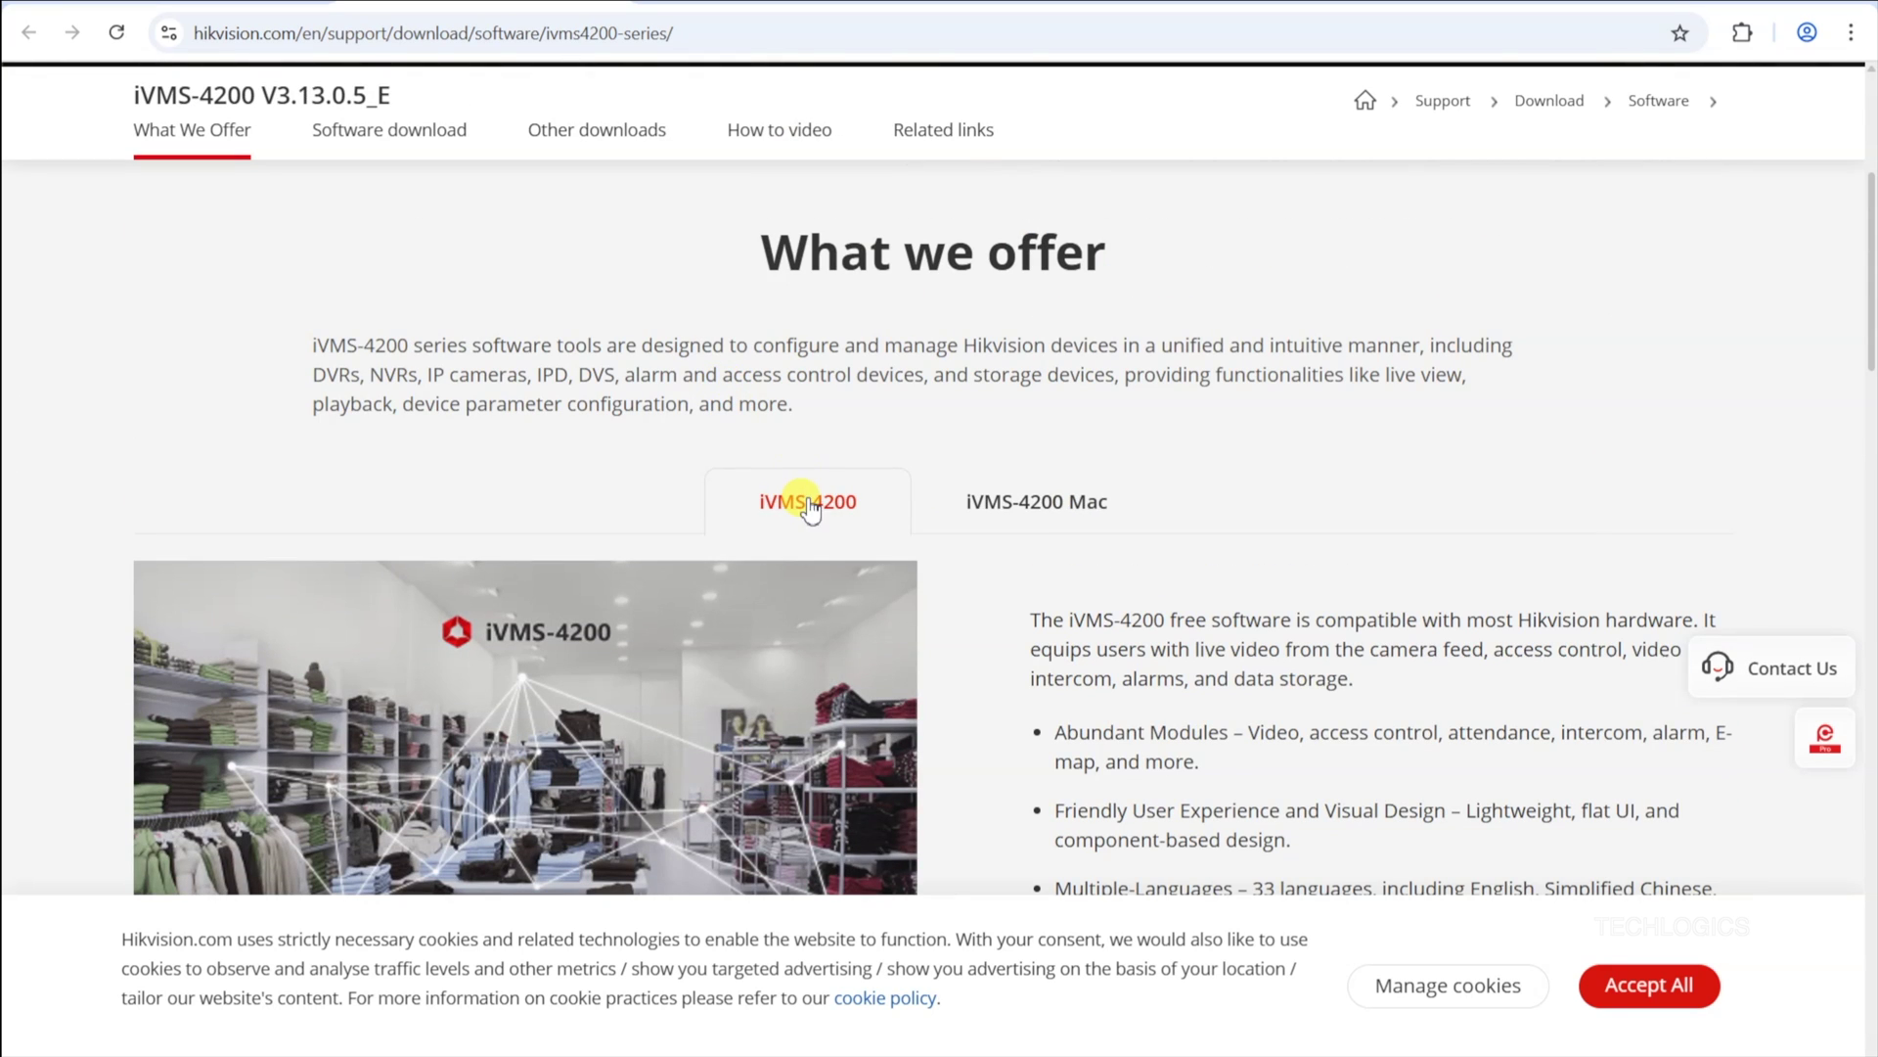
pyautogui.scroll(-12, 819, 486)
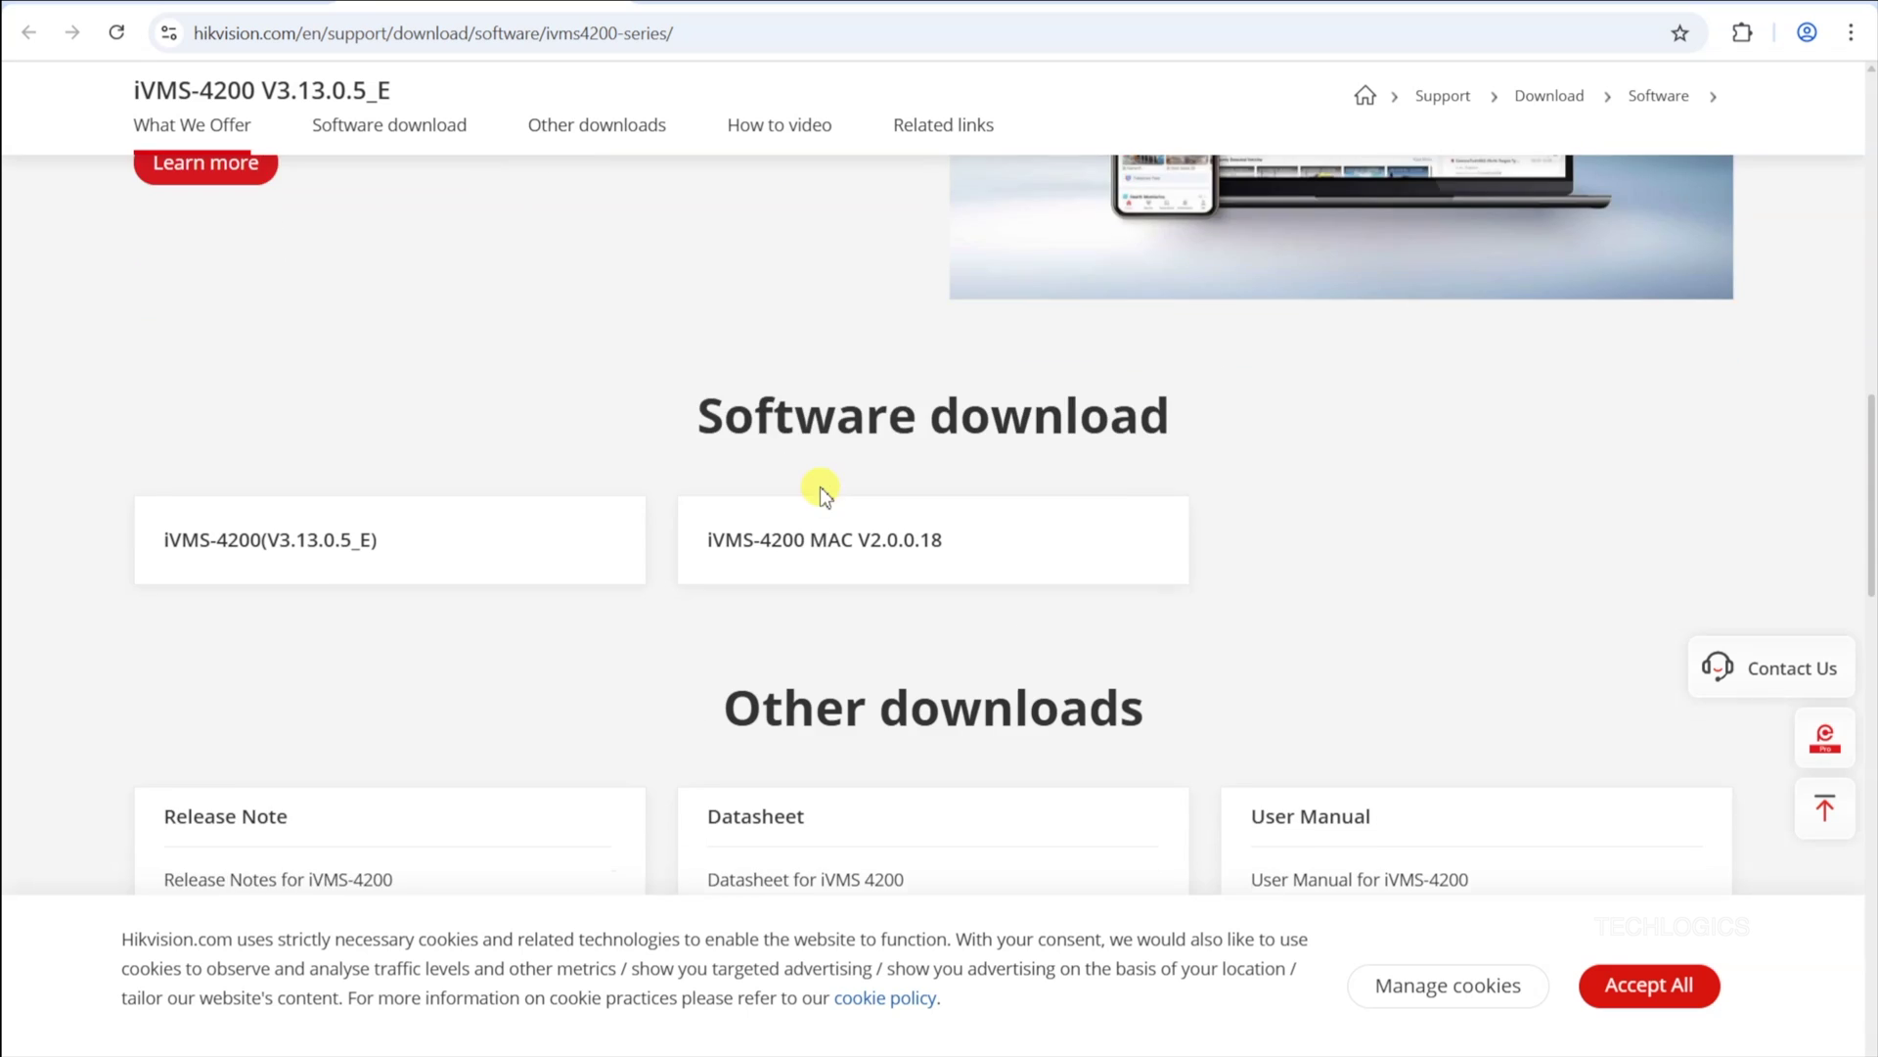
pyautogui.scroll(1, 616, 489)
pyautogui.scroll(-3, 616, 489)
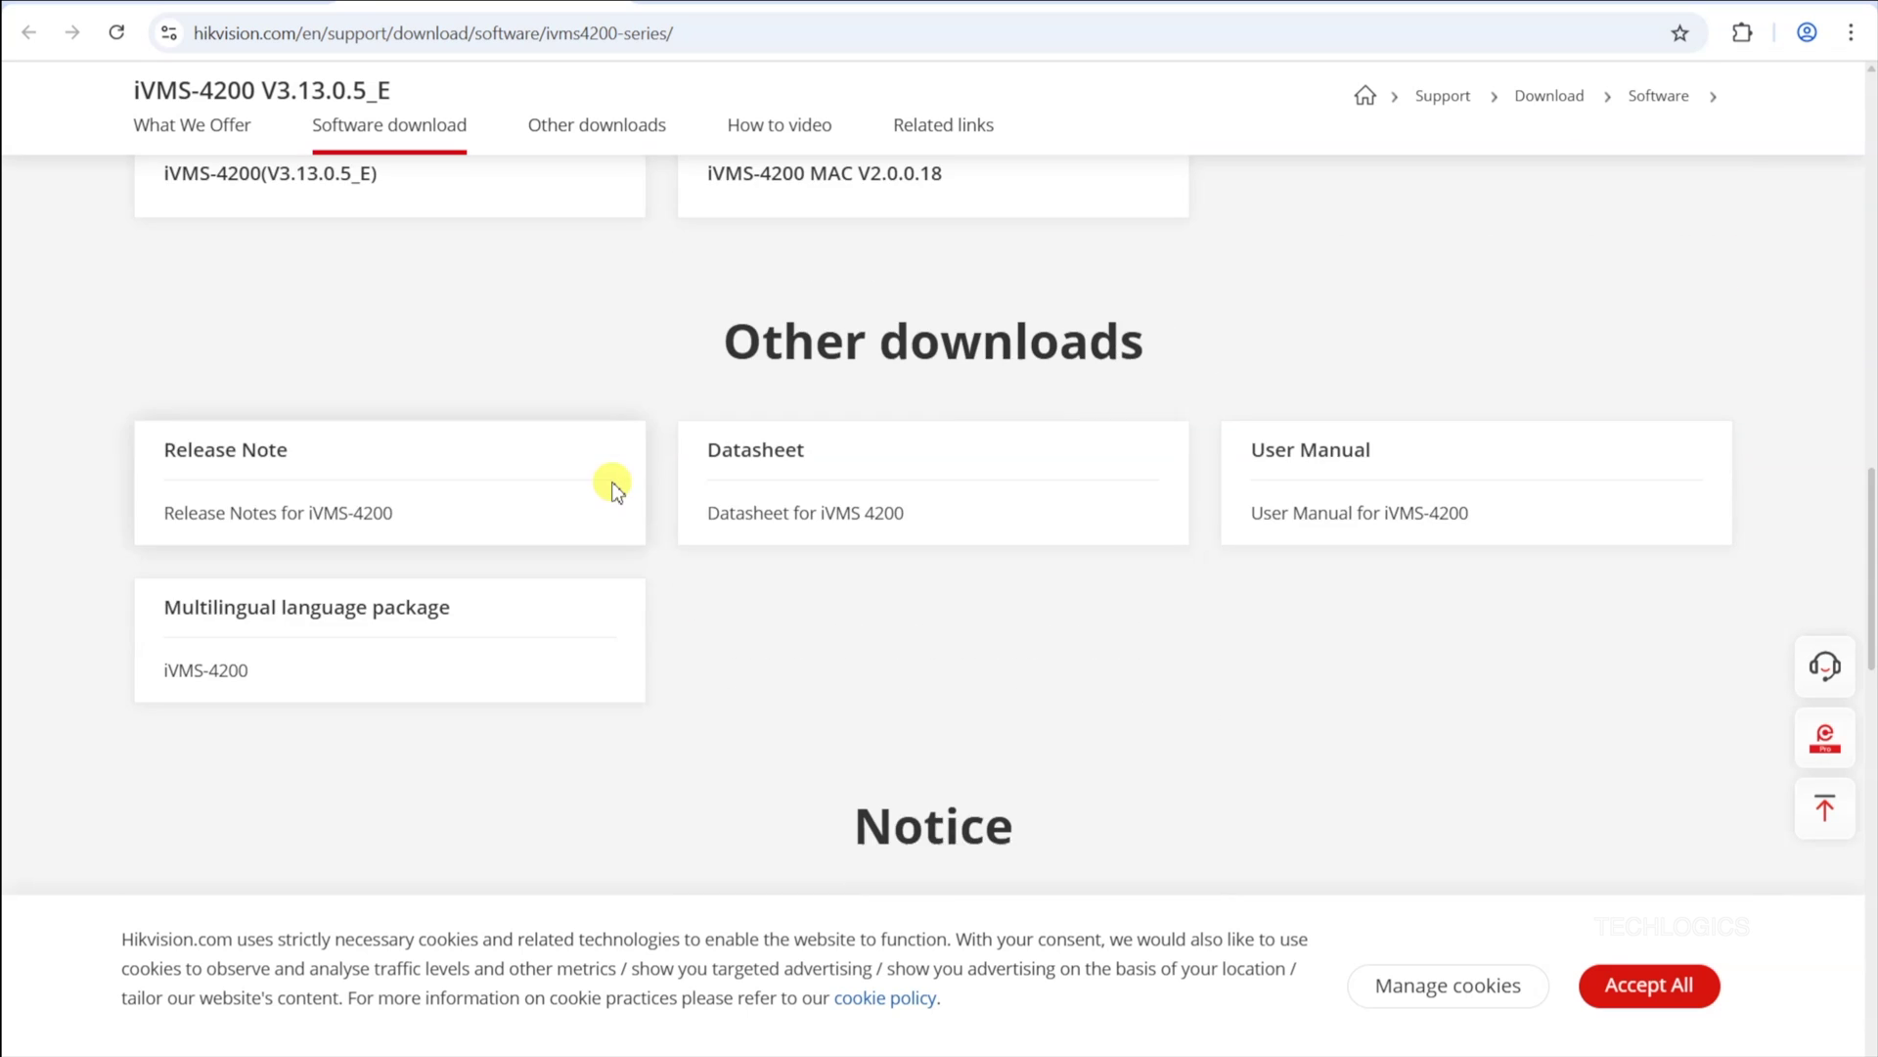
pyautogui.scroll(2, 616, 490)
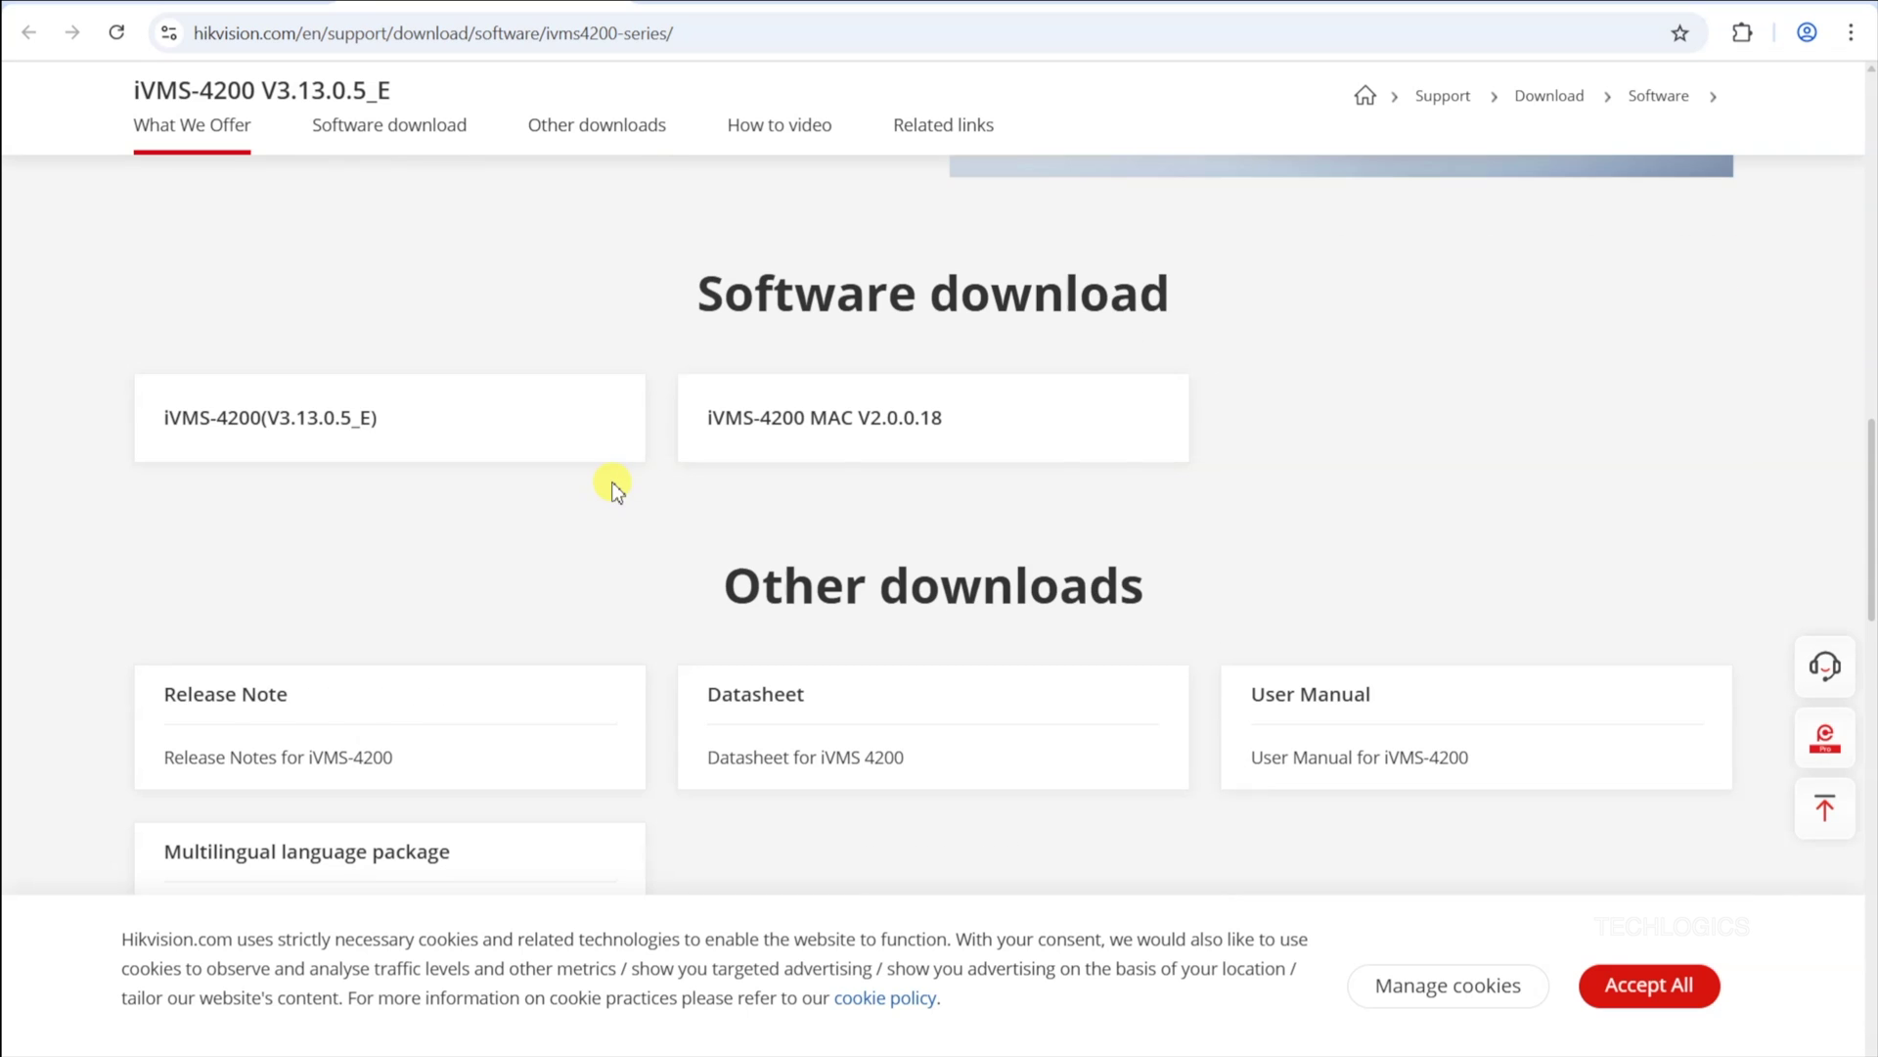
# Step: Download the Windows iVMS-4200(V3.13.0.5_E) installer after agreeing to the licence, then view download history
pyautogui.click(420, 423)
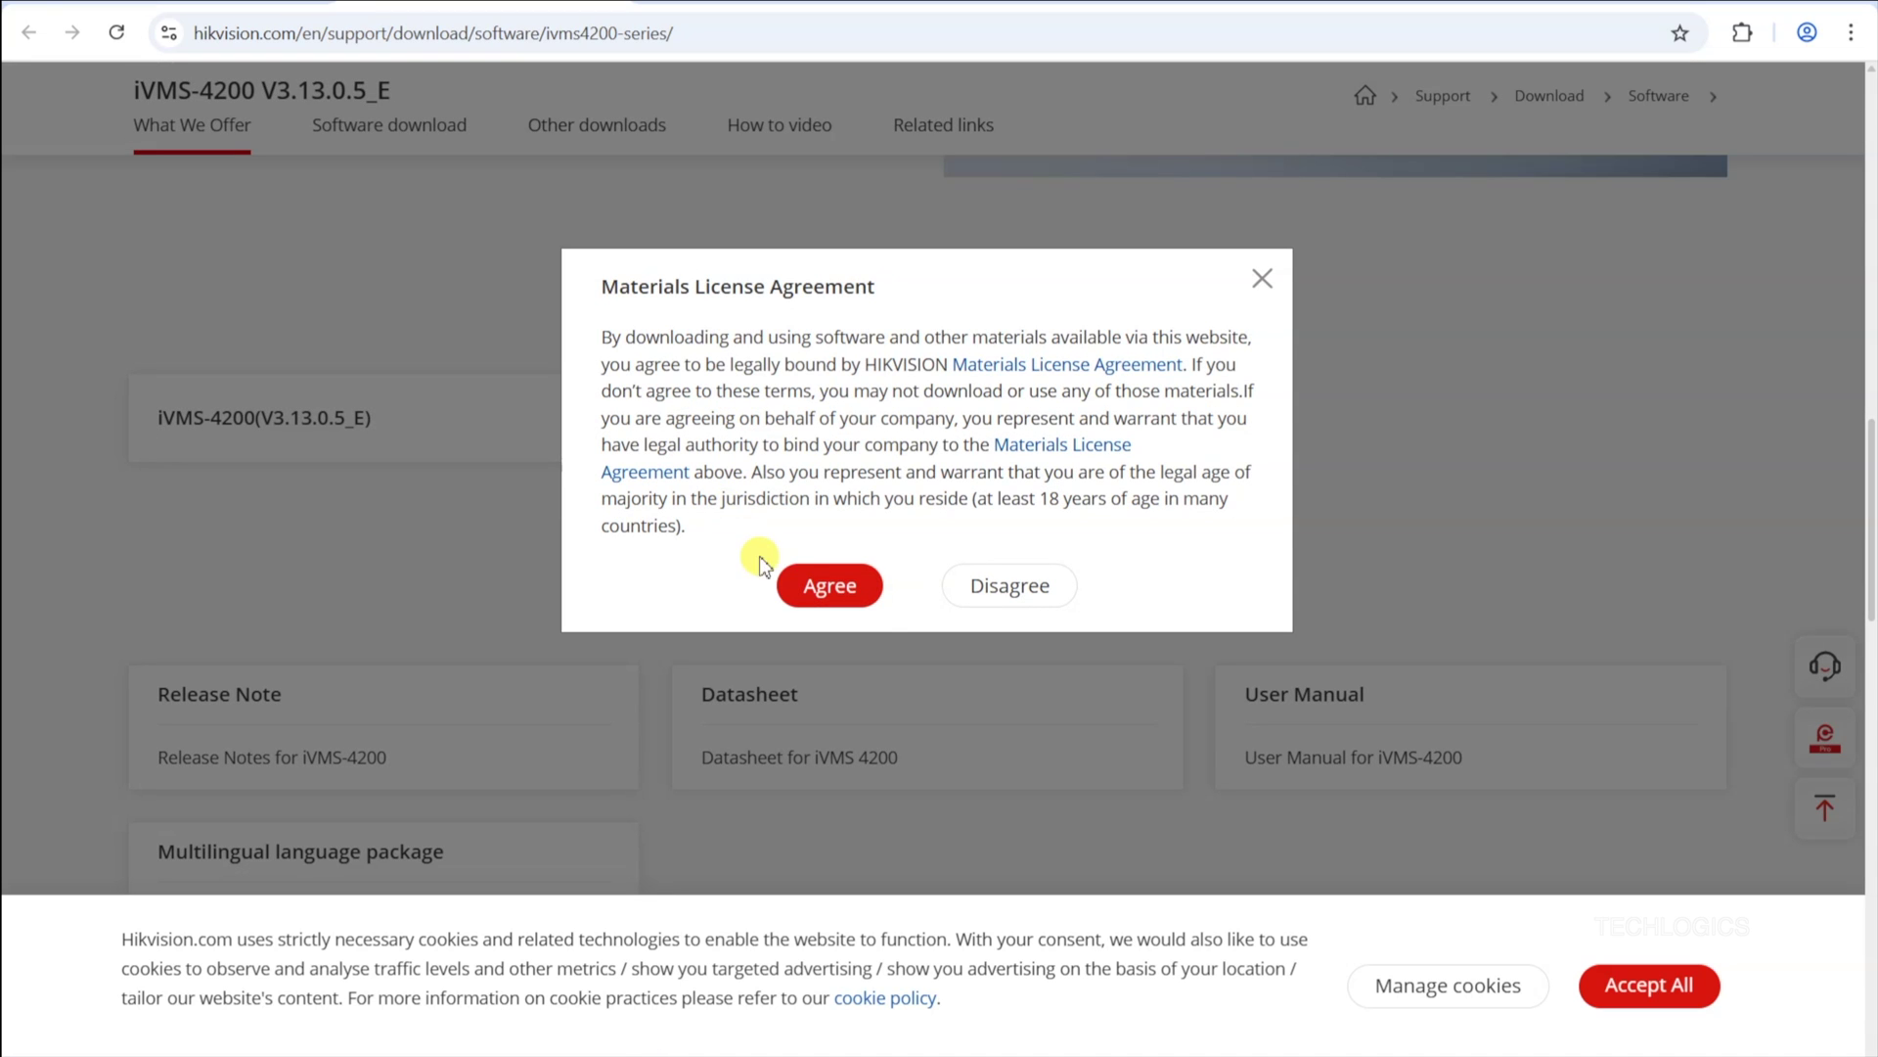
pyautogui.click(861, 585)
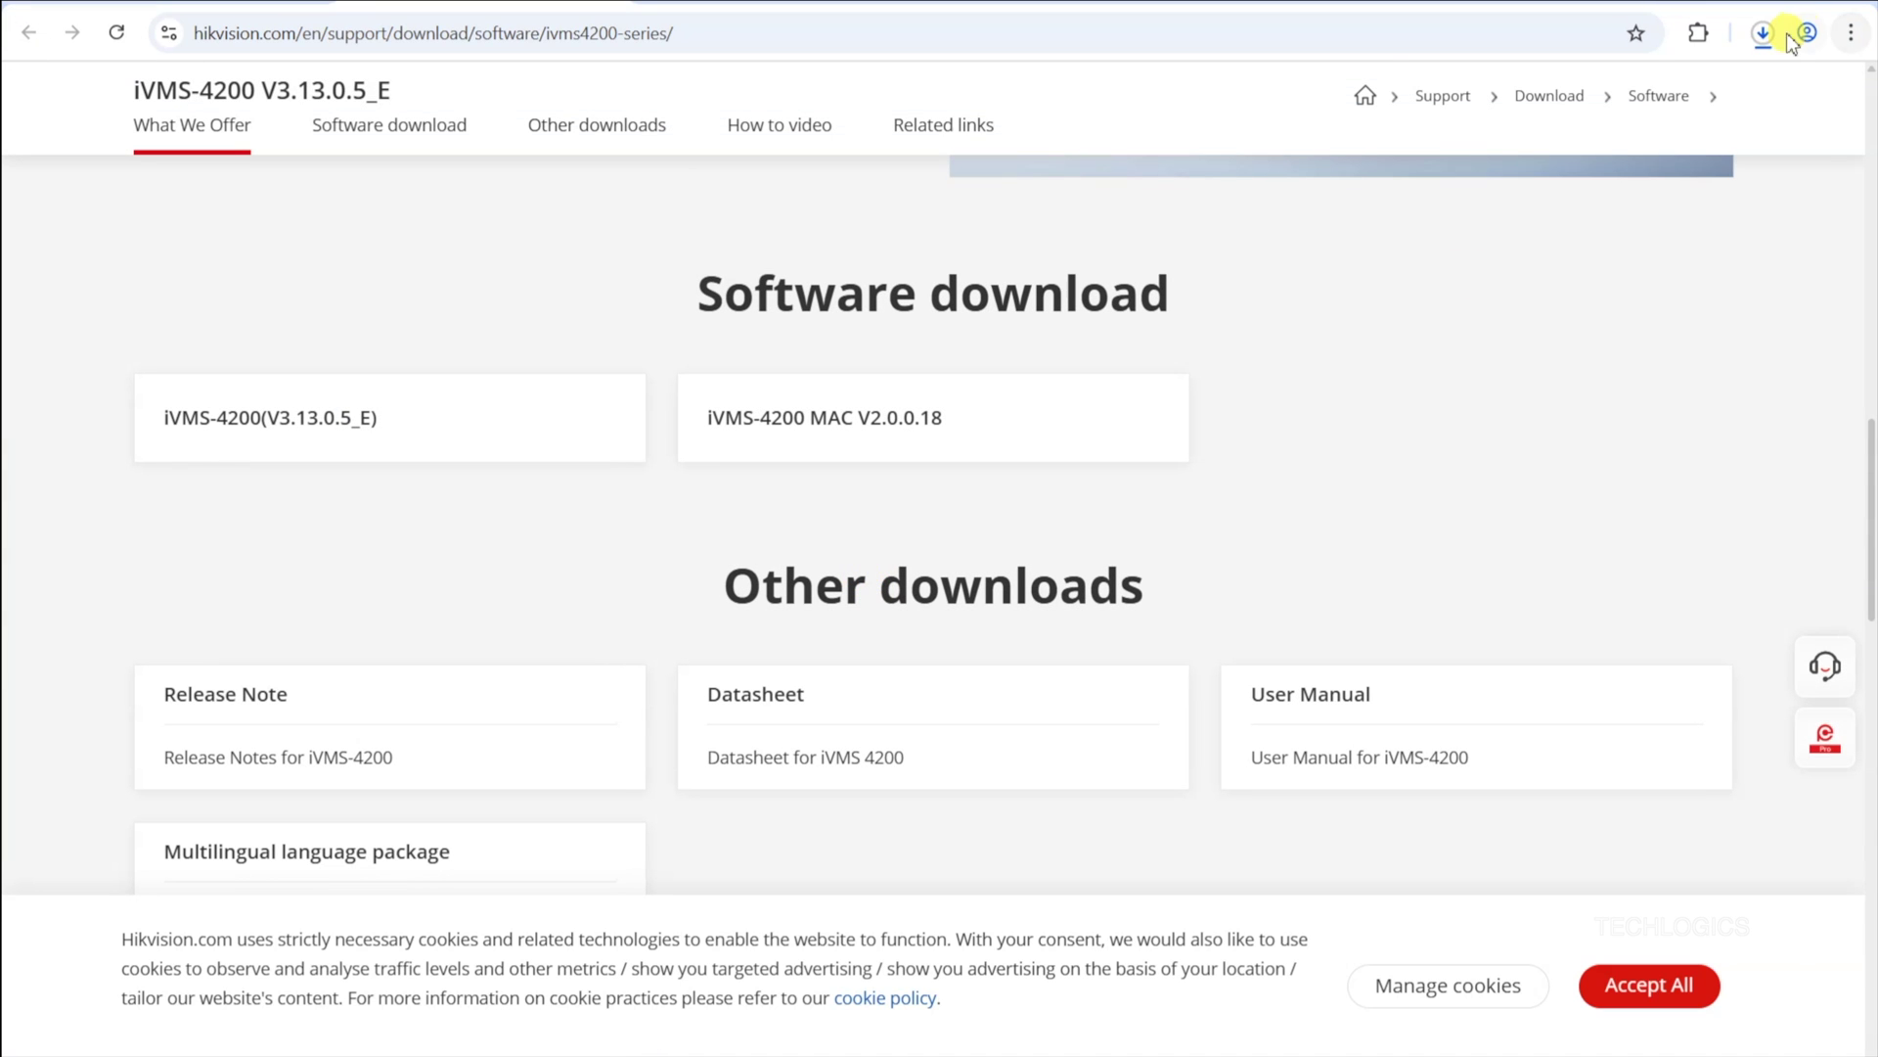
pyautogui.click(1766, 39)
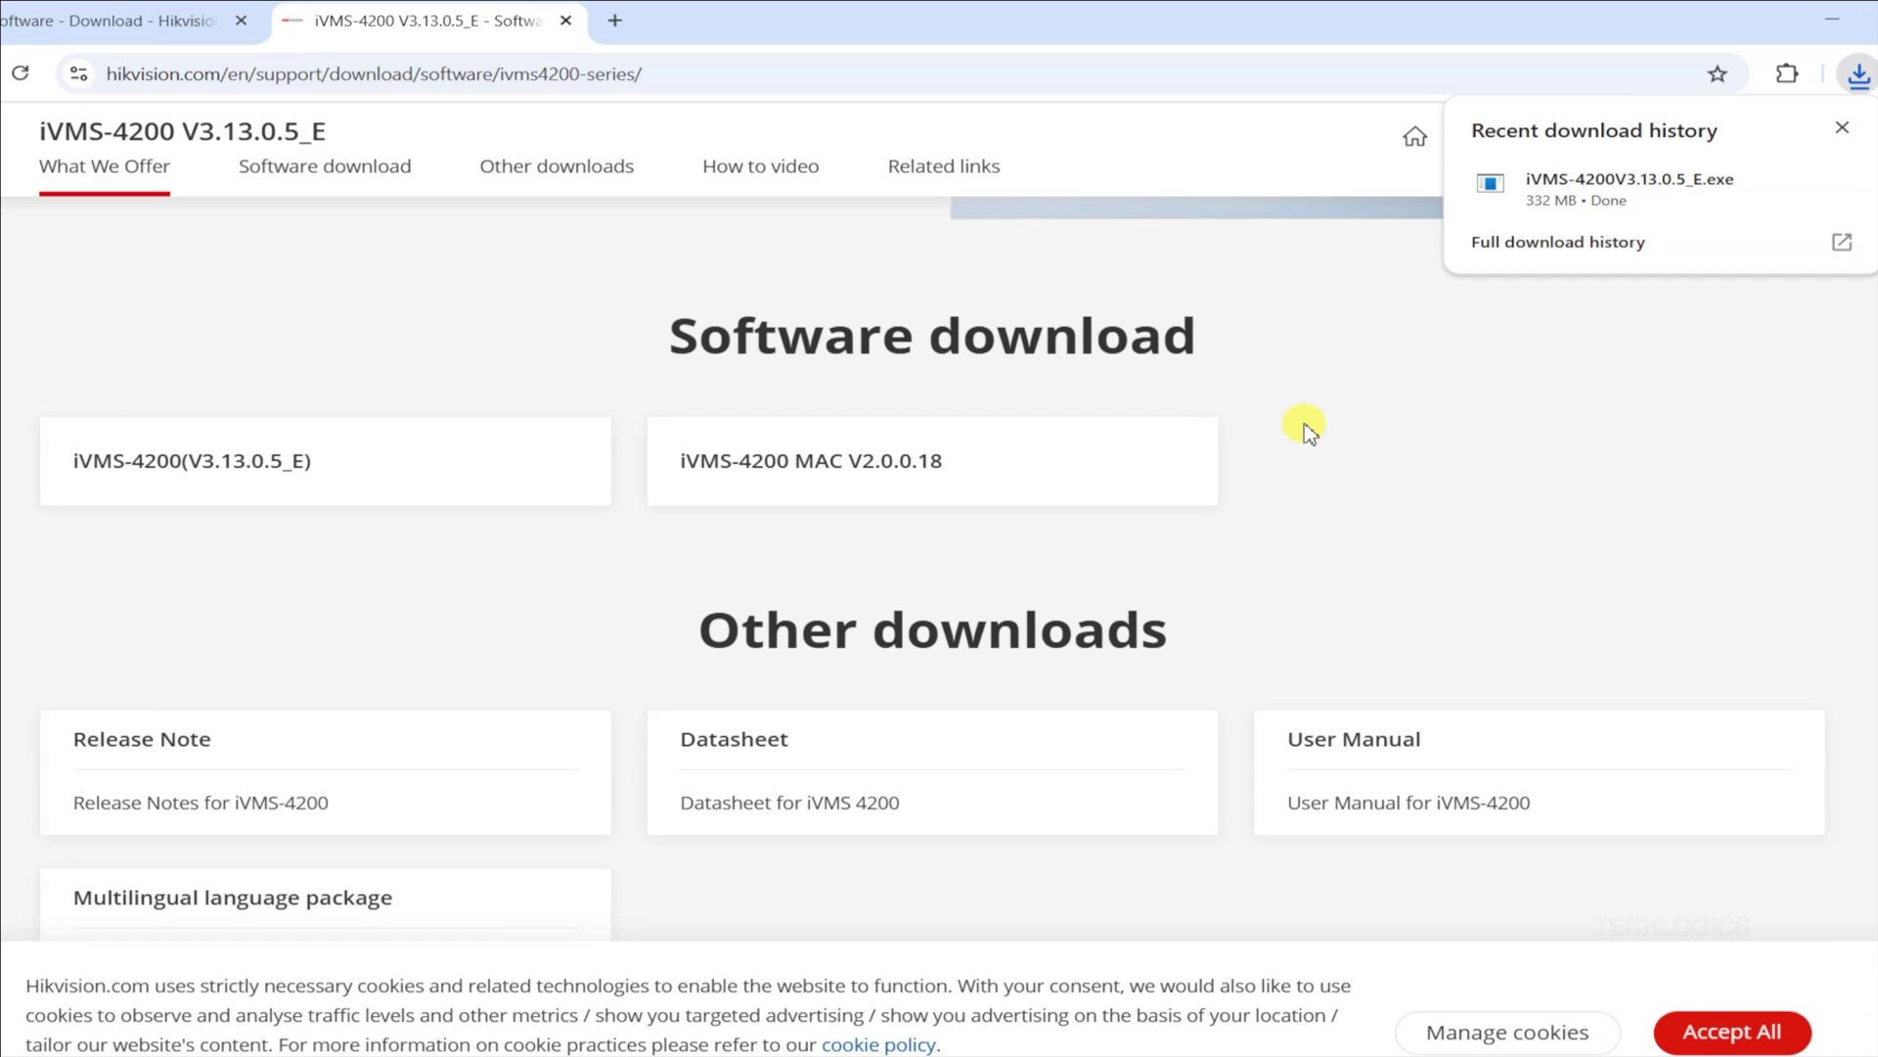
# Step: Show the downloaded iVMS-4200 installer in the Downloads folder and run it as administrator
pyautogui.moveTo(1638, 210)
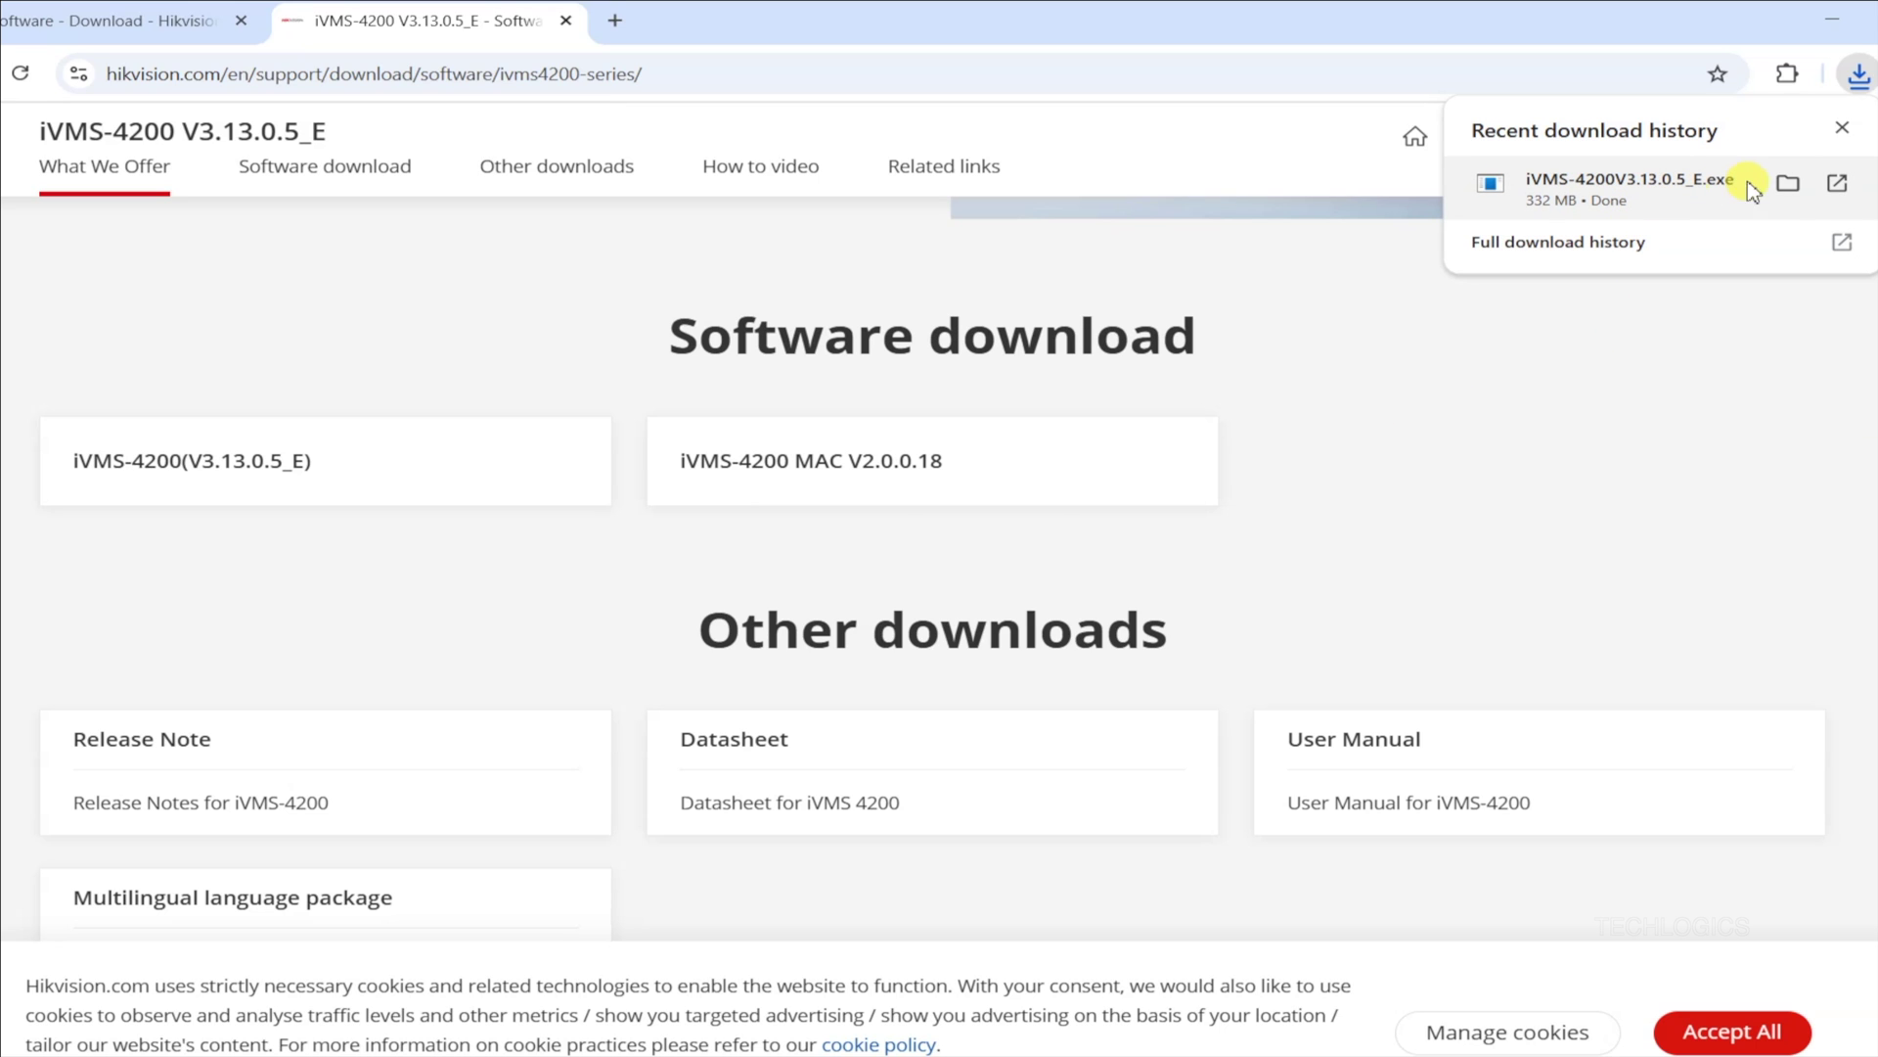
pyautogui.click(1788, 188)
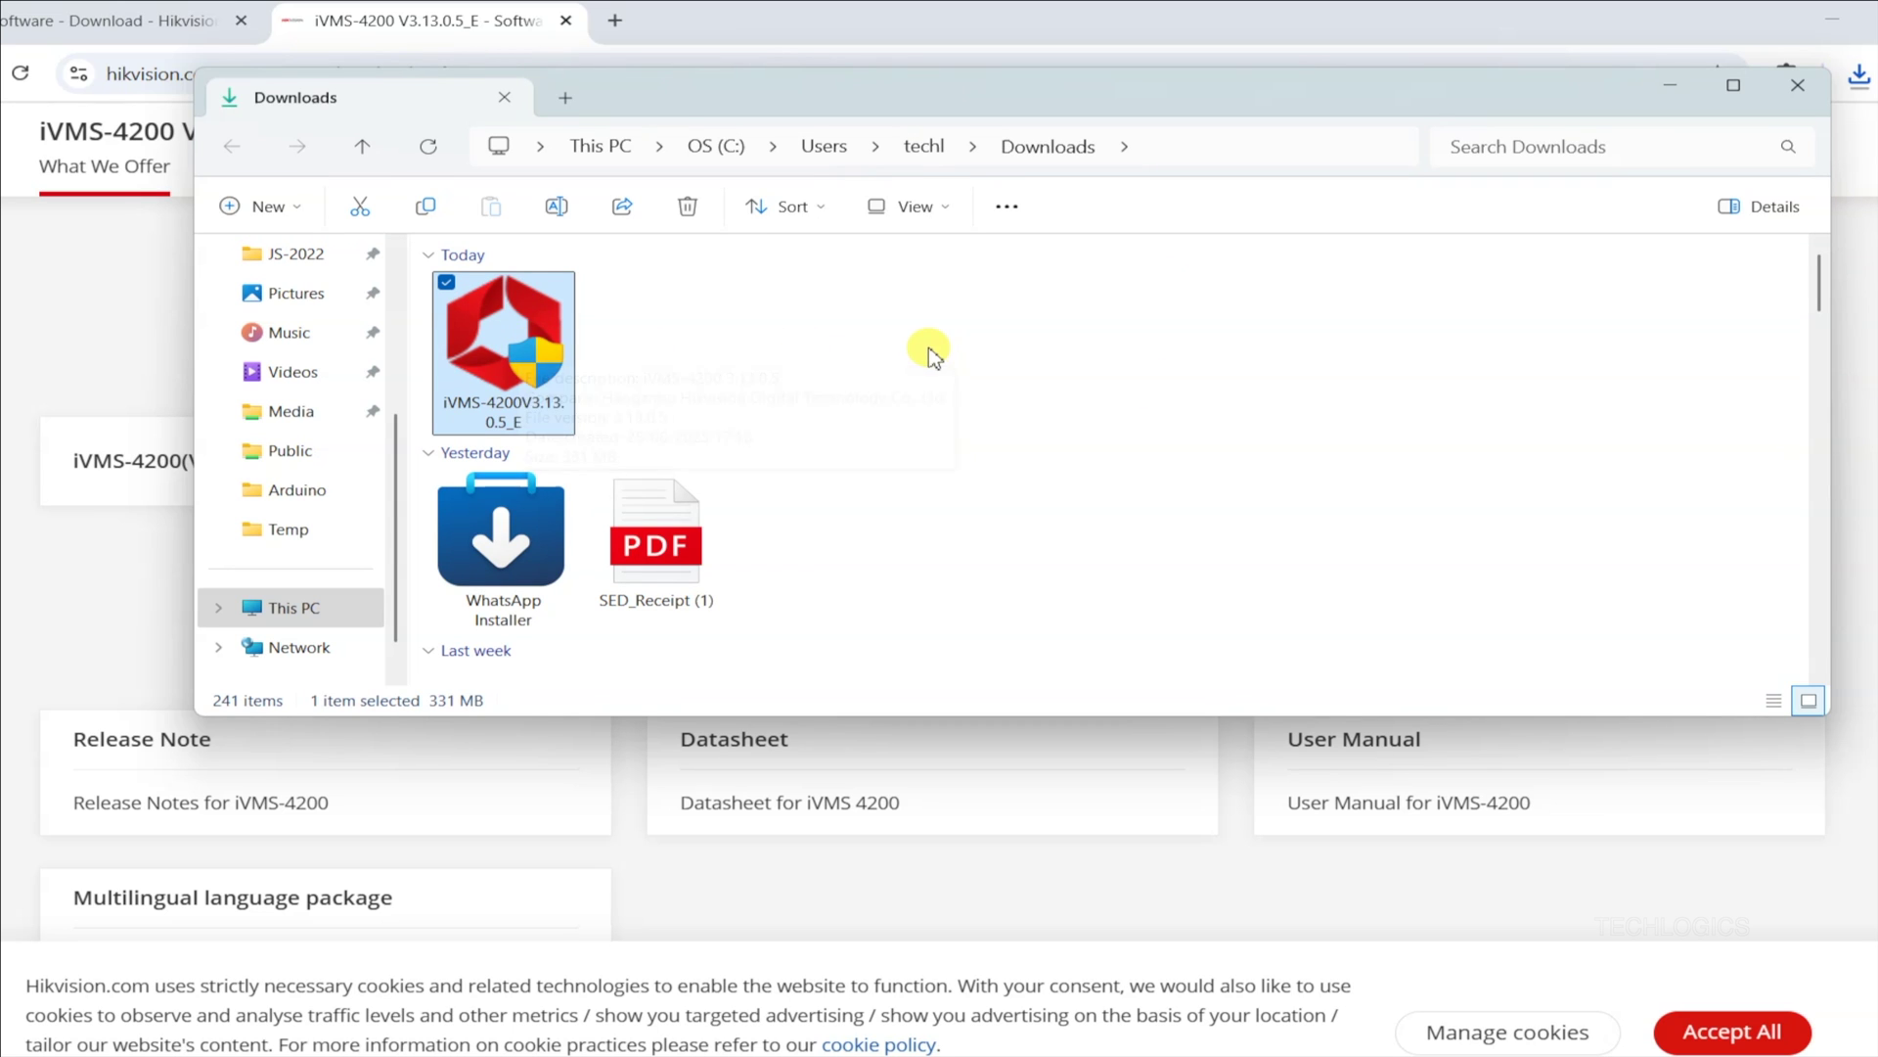
pyautogui.click(1833, 17)
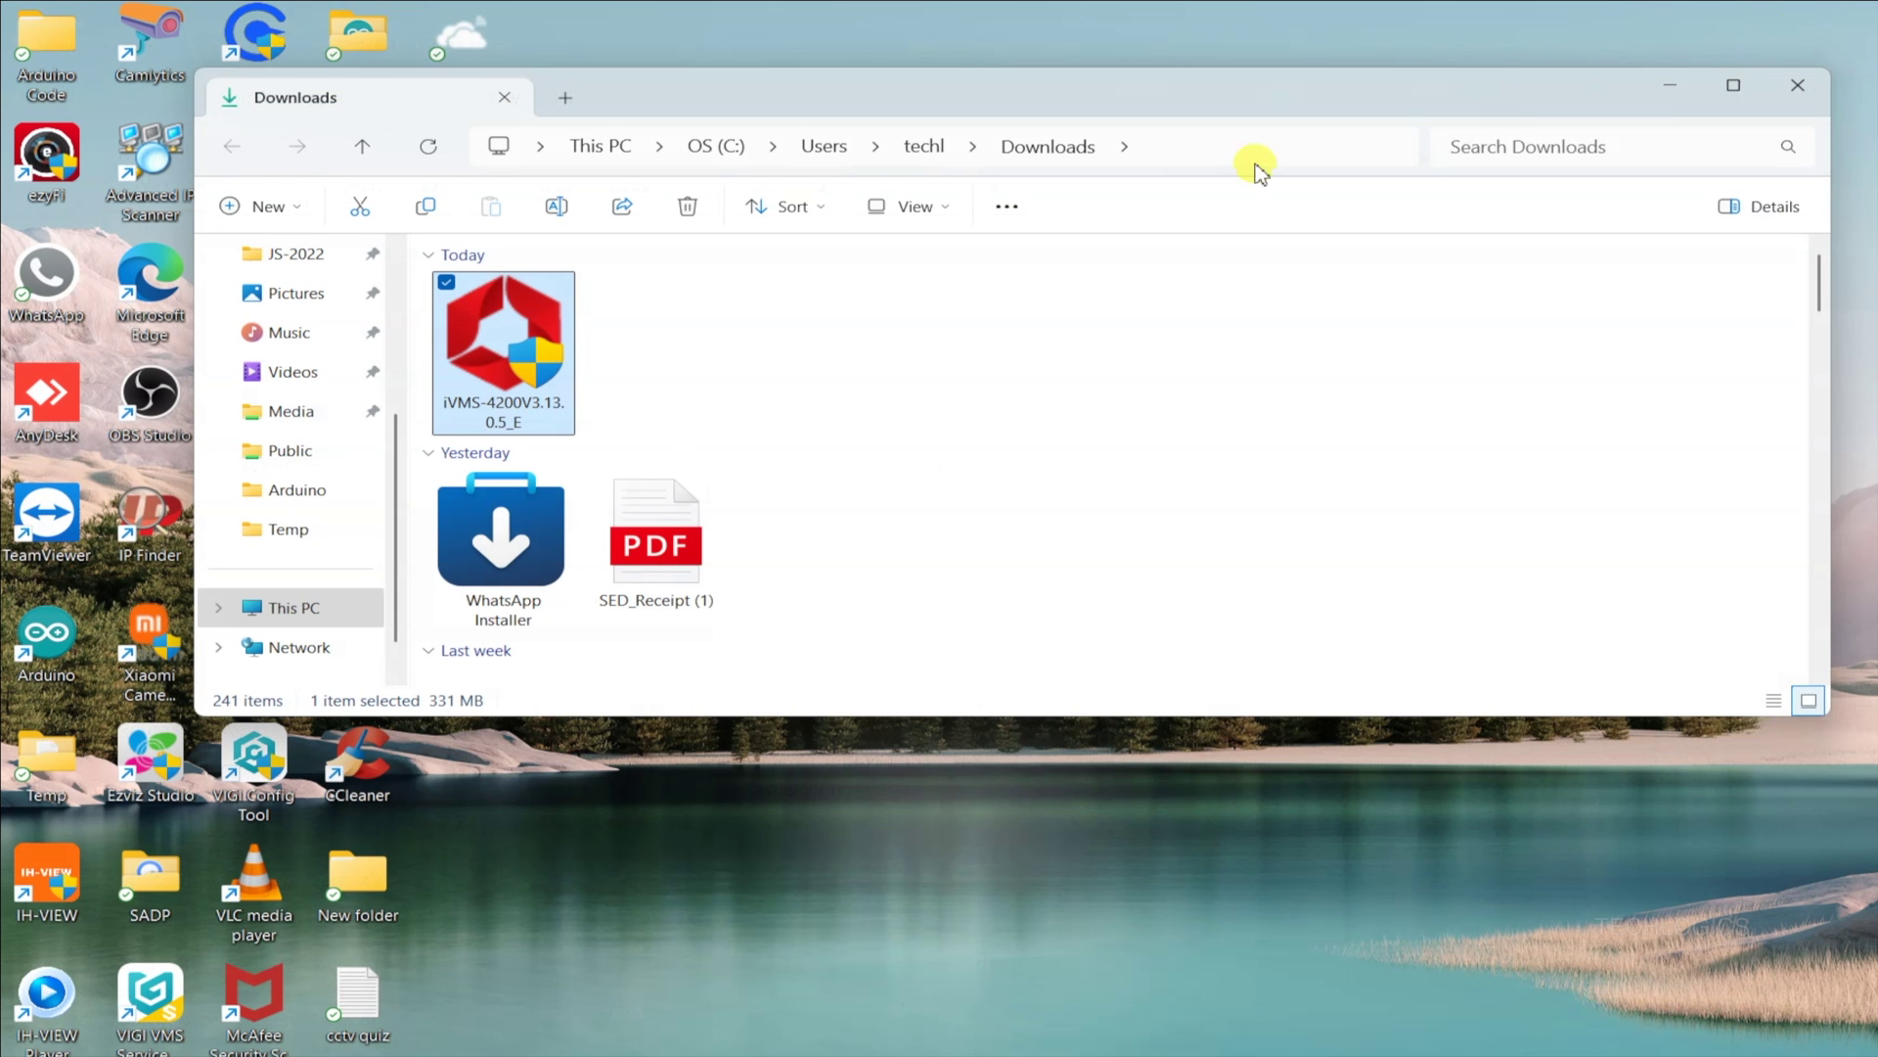
pyautogui.moveTo(800, 92); pyautogui.dragTo(808, 265)
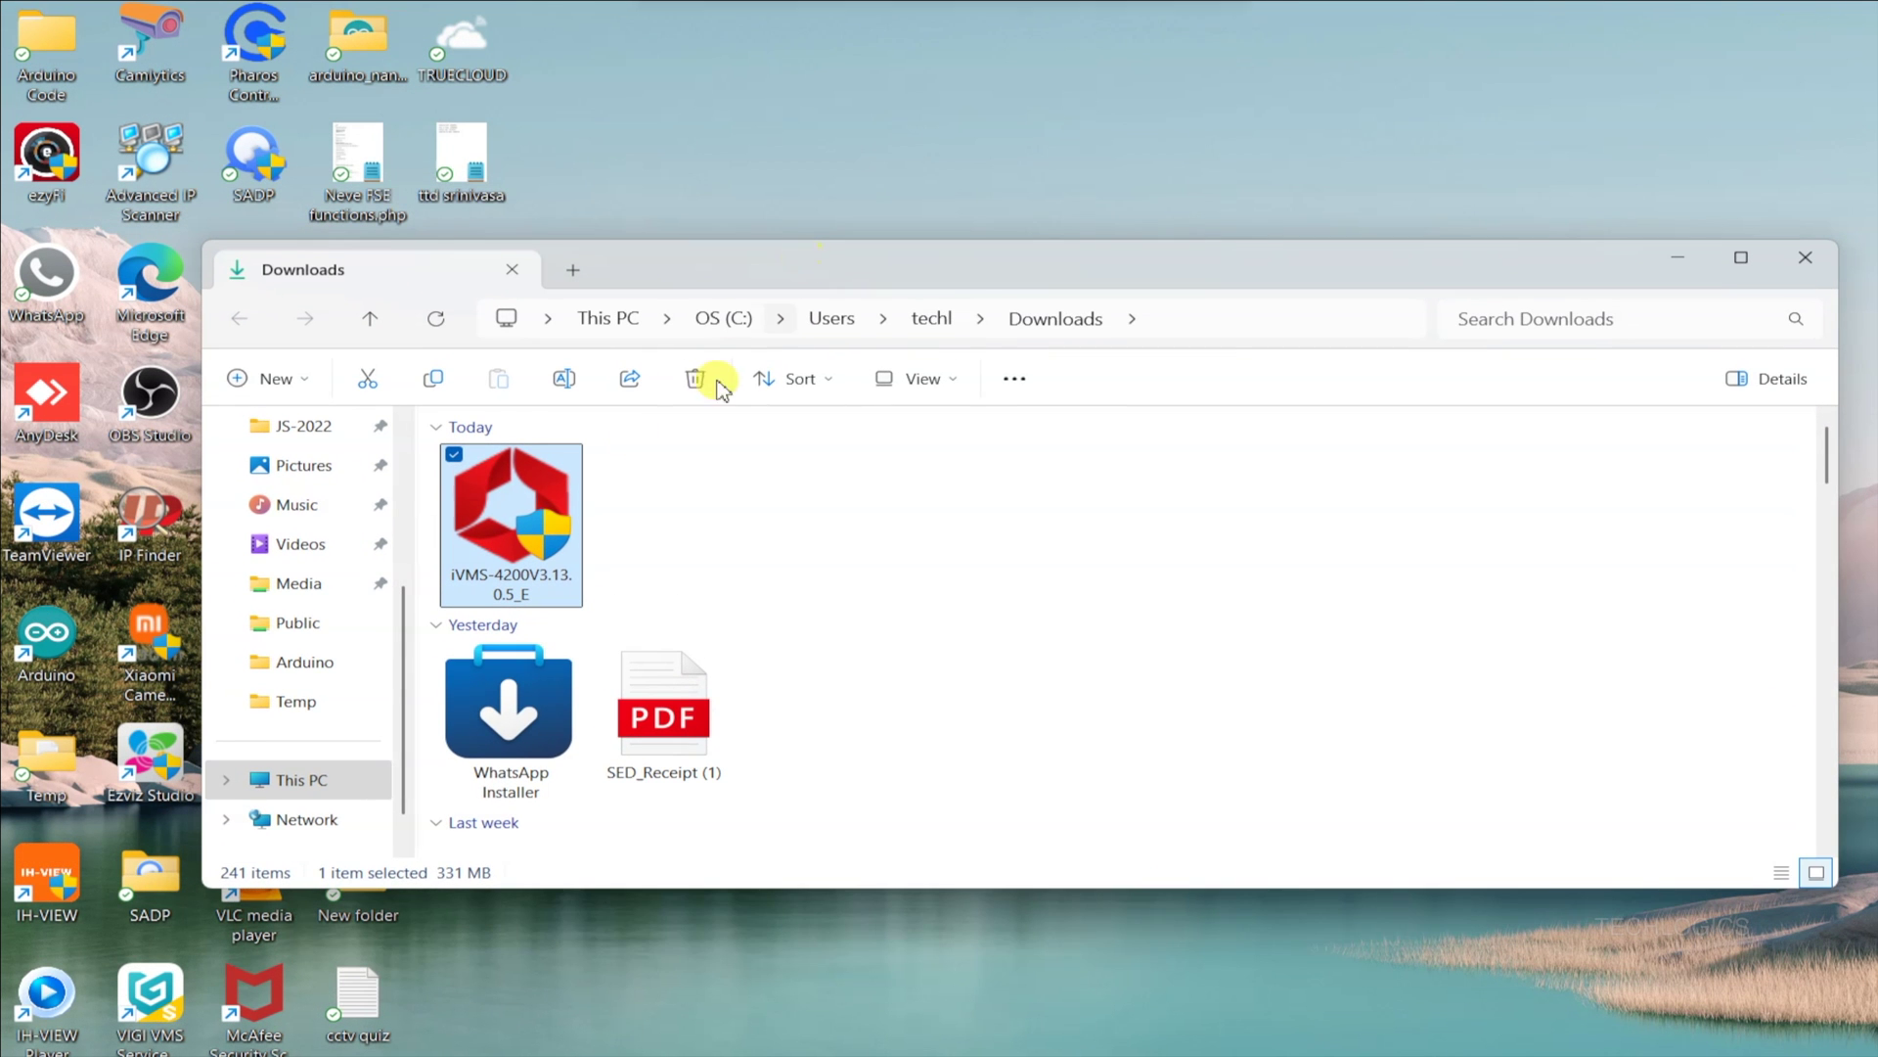
pyautogui.rightClick(513, 502)
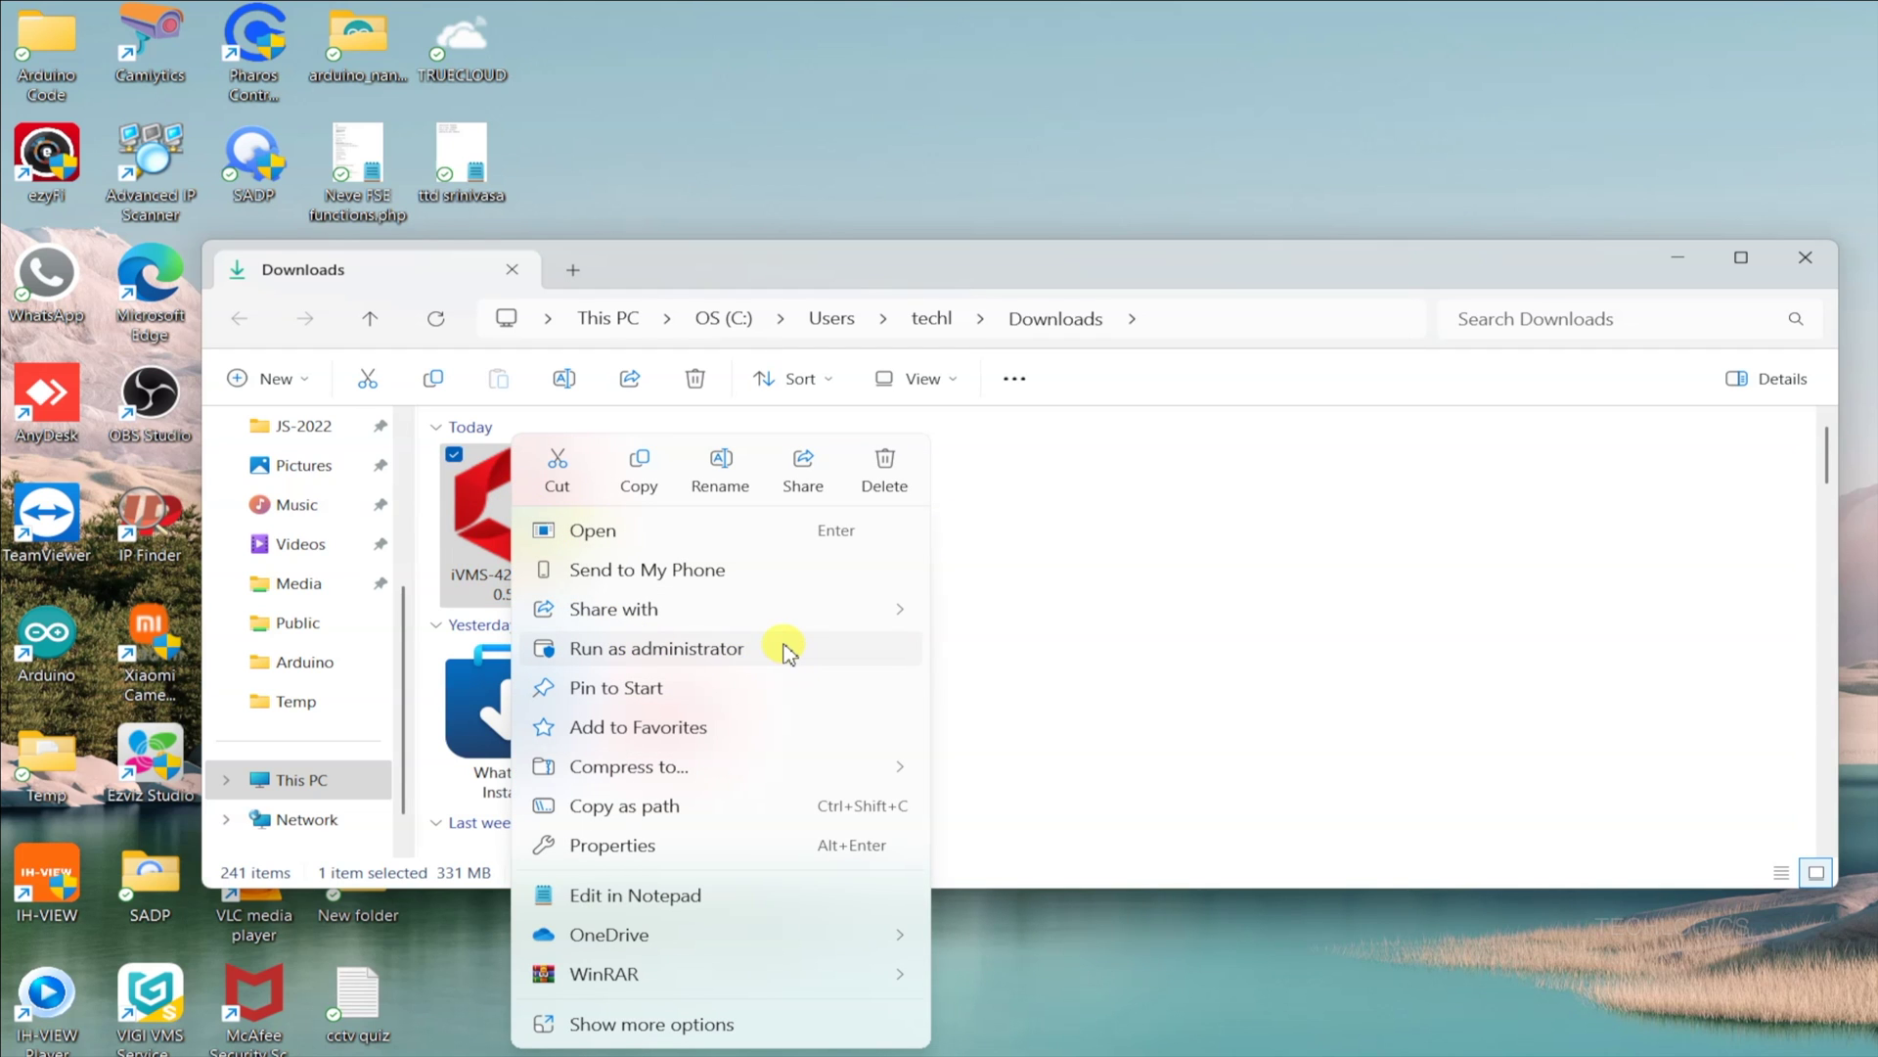
pyautogui.click(789, 649)
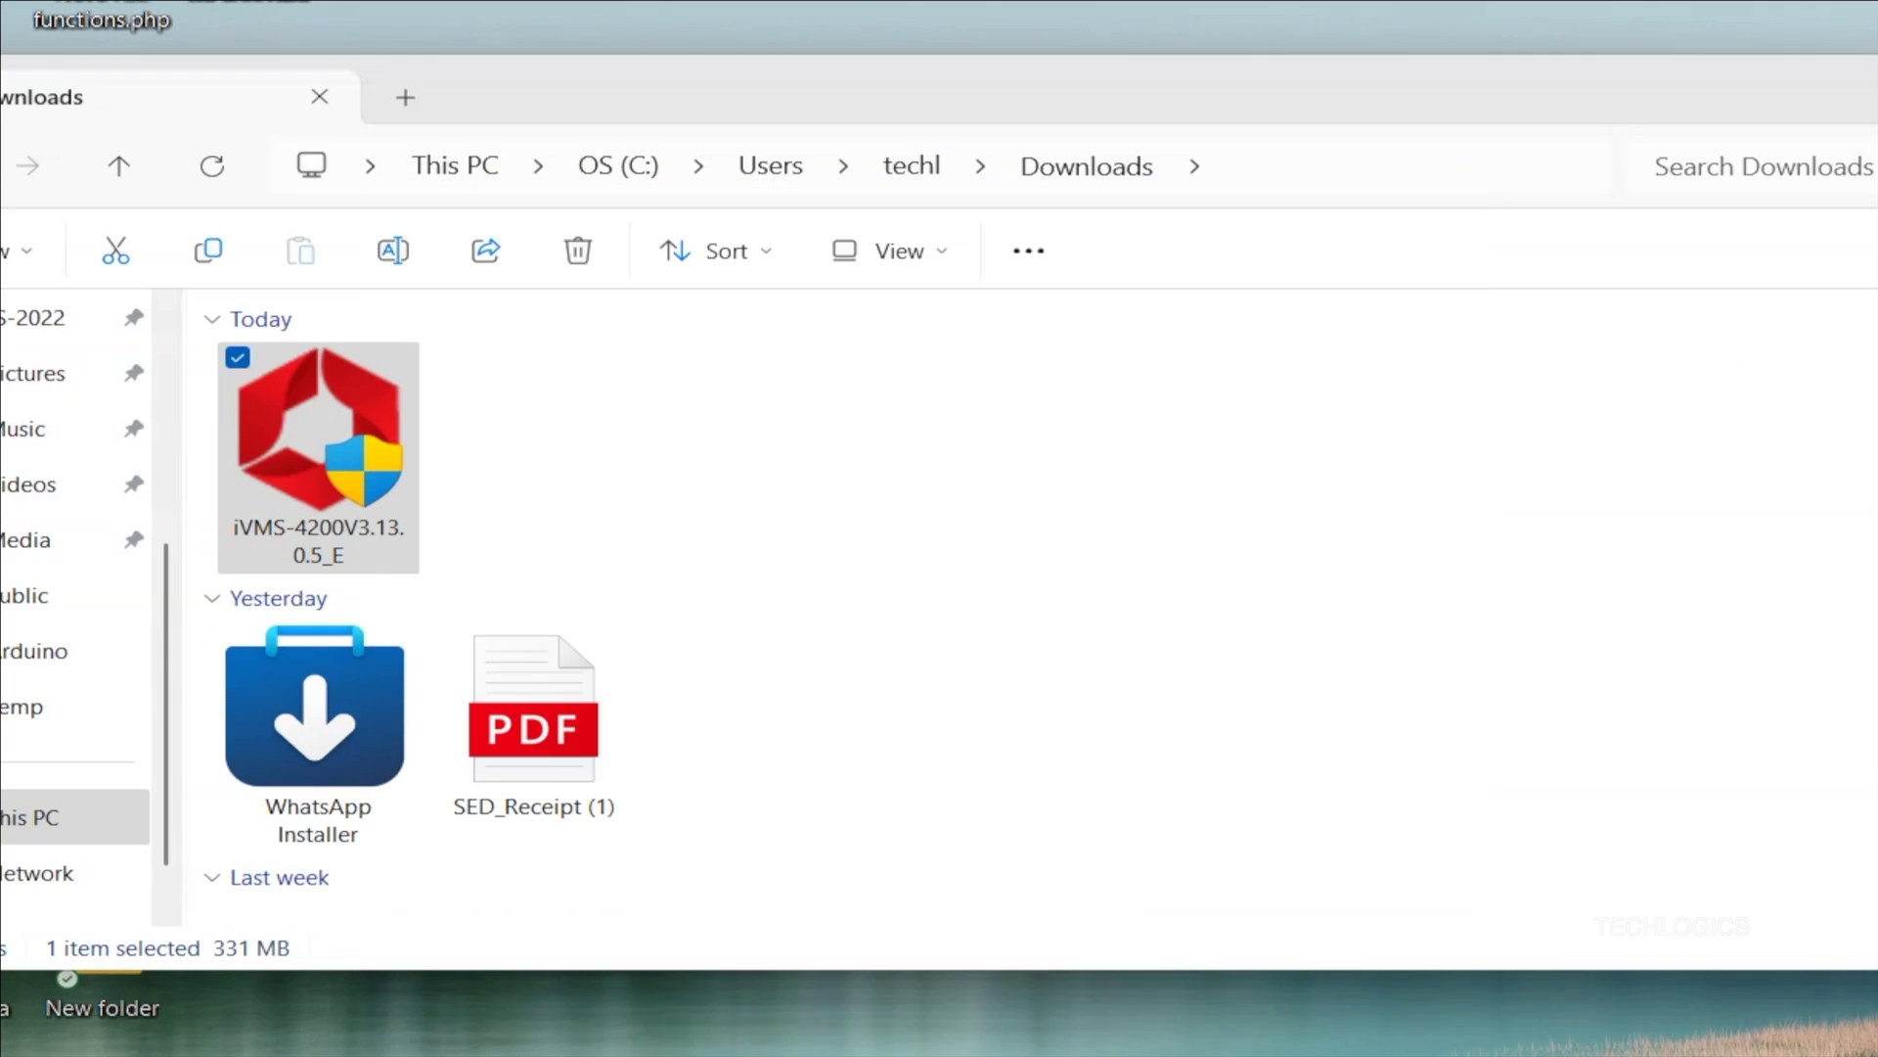
# Step: Start the iVMS-4200 installer and accept the software licence agreement
pyautogui.click(1678, 259)
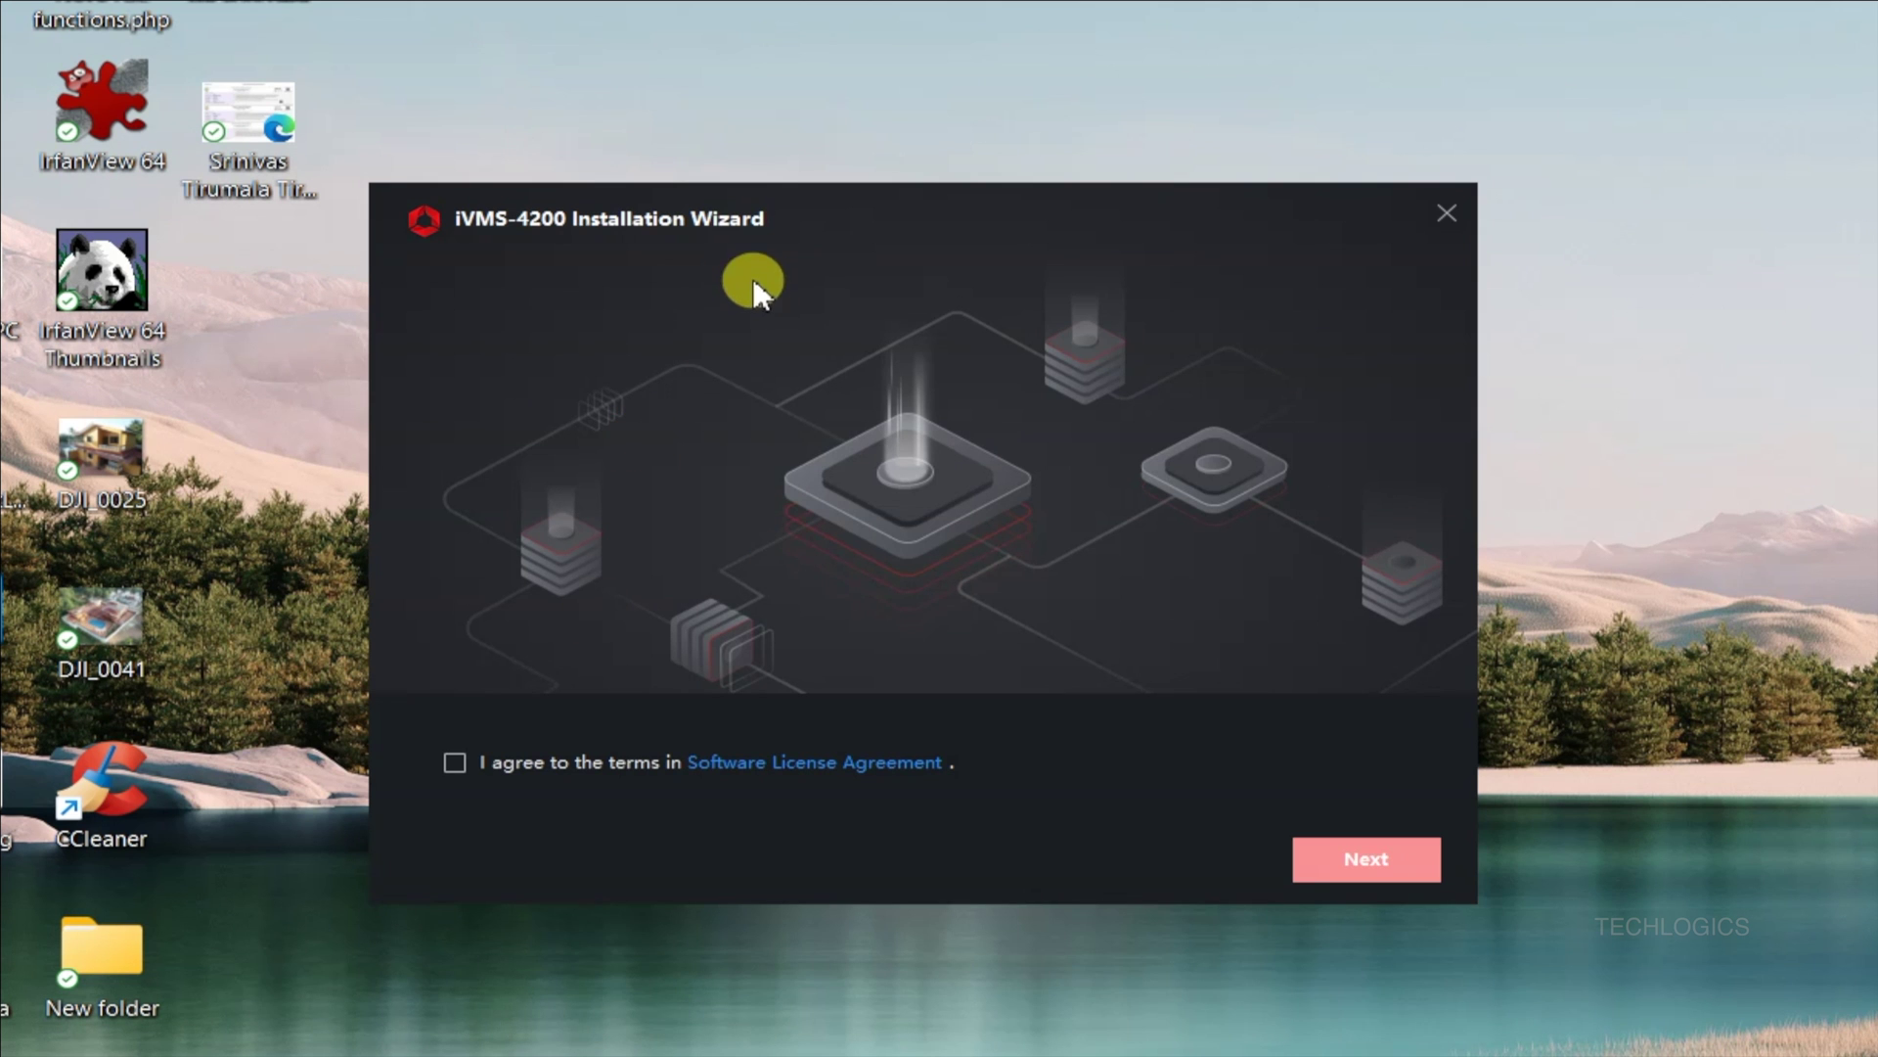
pyautogui.click(456, 767)
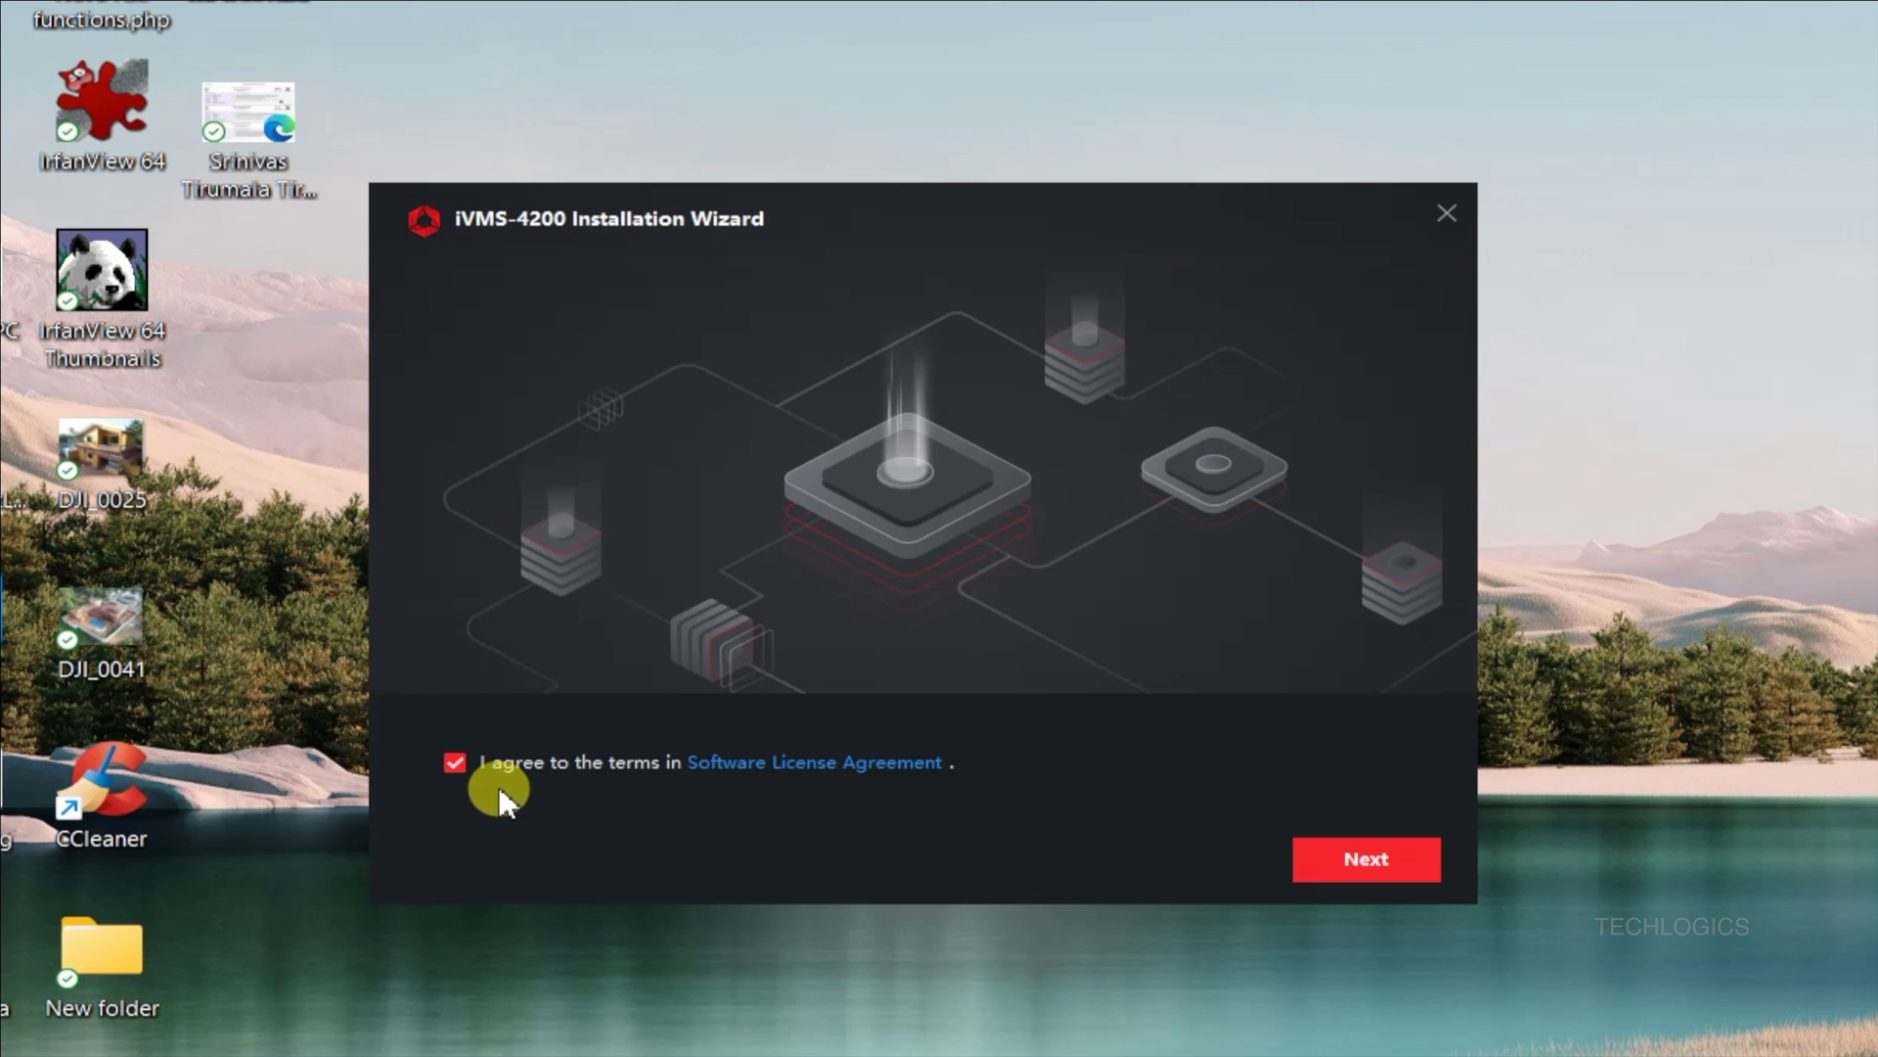
pyautogui.click(1409, 874)
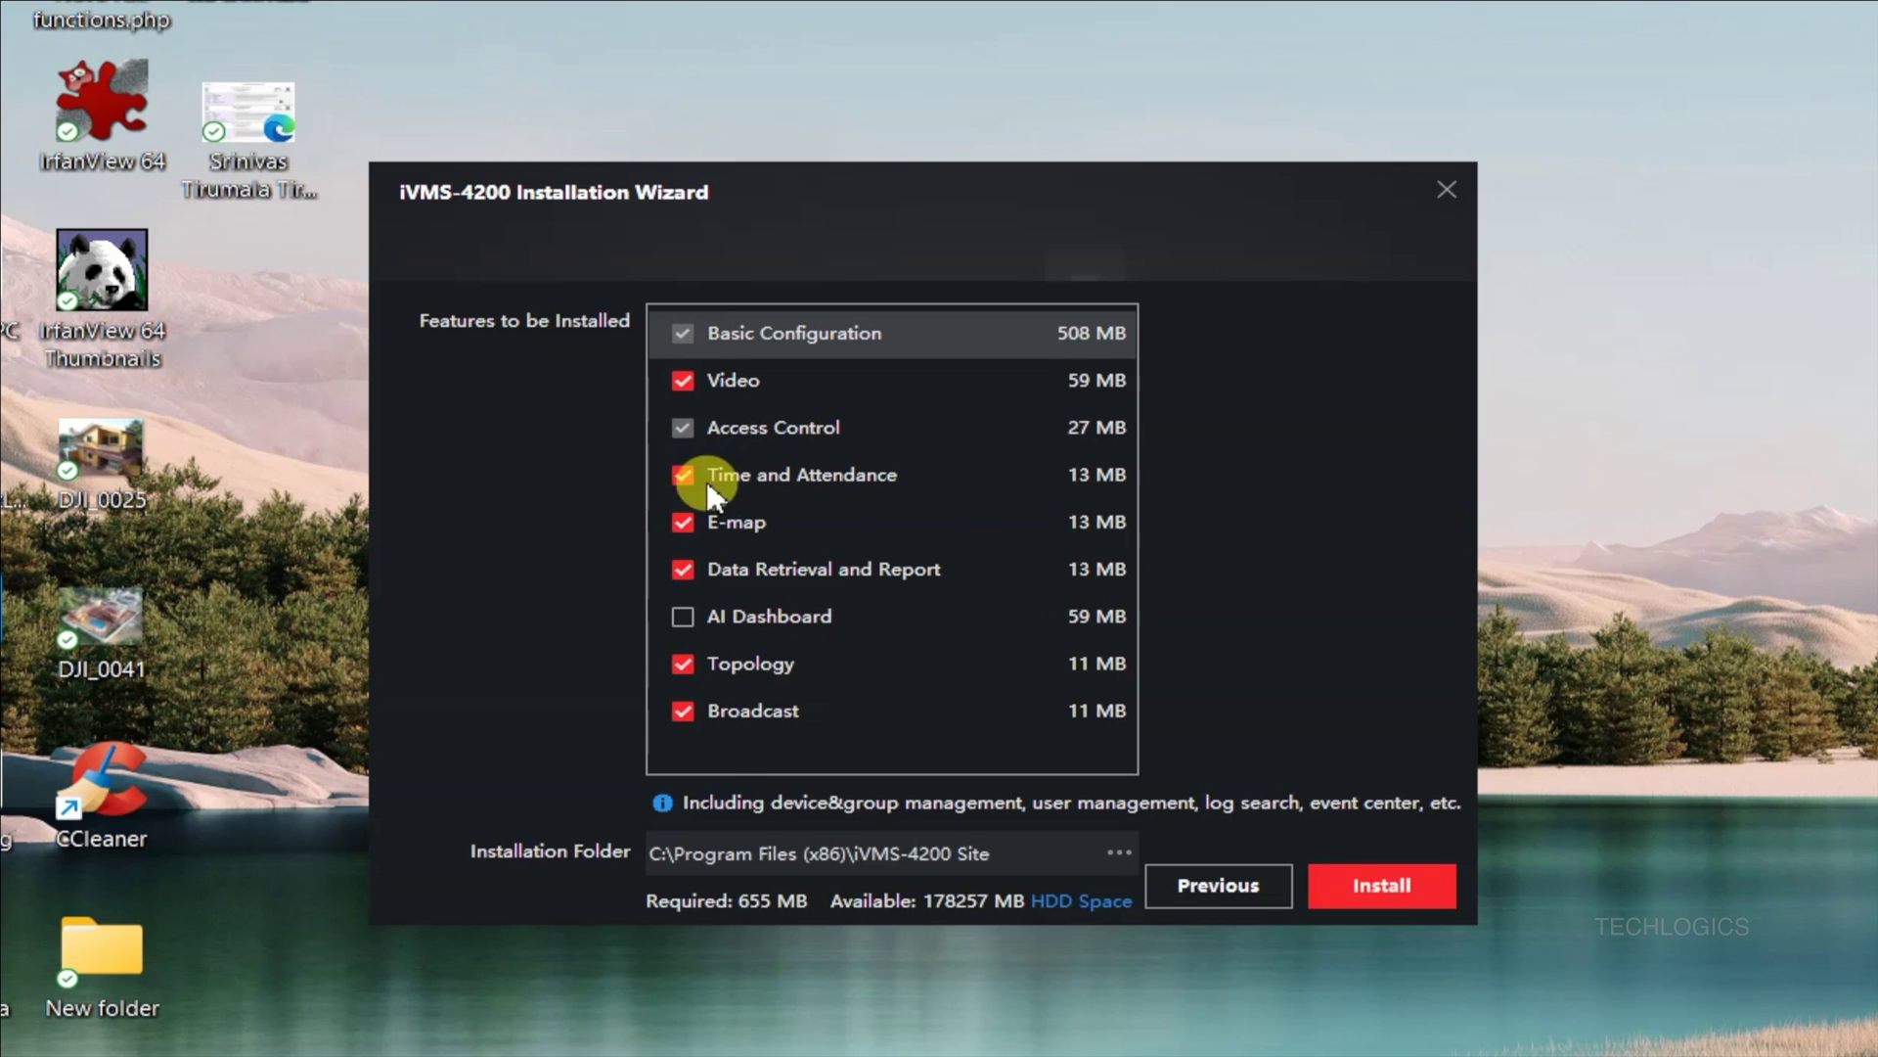
# Step: Deselect Time and Attendance, Access Control, E-map, Topology and Broadcast, keeping Basic Configuration and Video
pyautogui.click(685, 475)
pyautogui.click(685, 429)
pyautogui.click(684, 524)
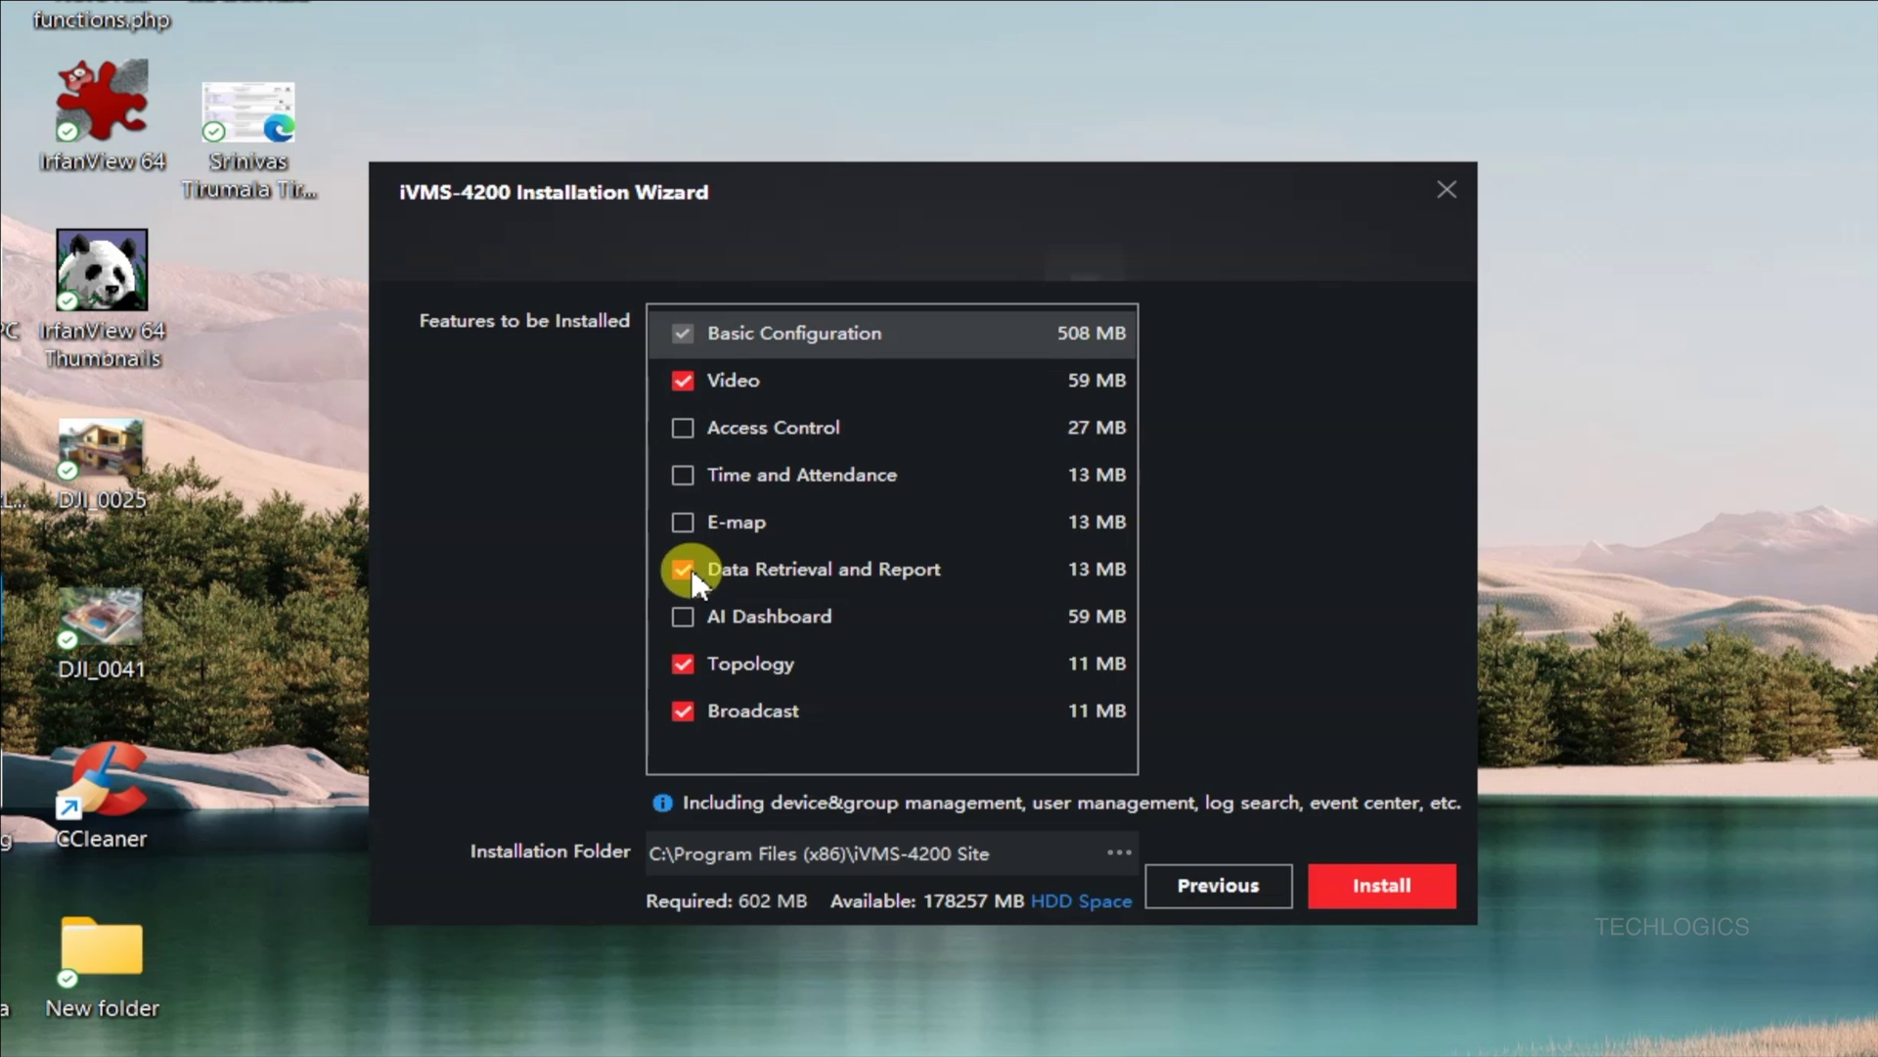
pyautogui.click(683, 663)
pyautogui.click(682, 710)
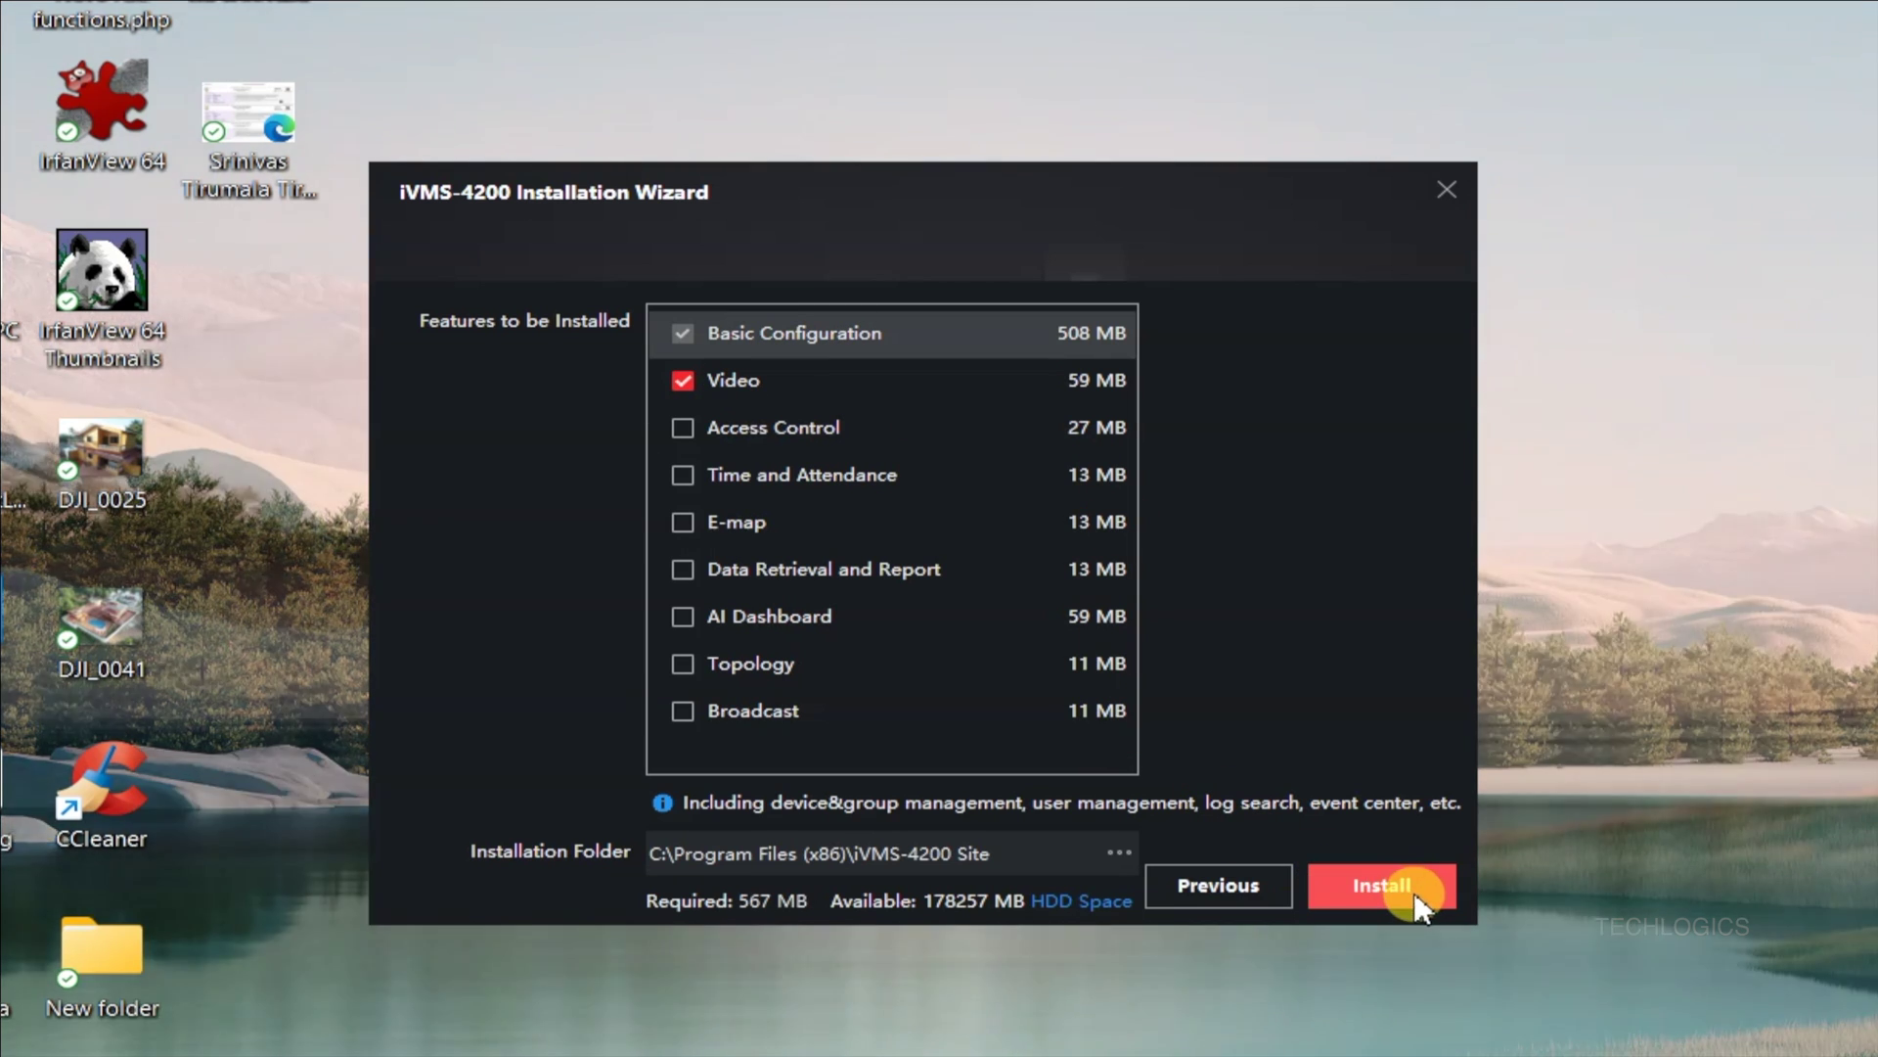
# Step: Install the selected features, then finish with a desktop icon and launch the client
pyautogui.click(1382, 885)
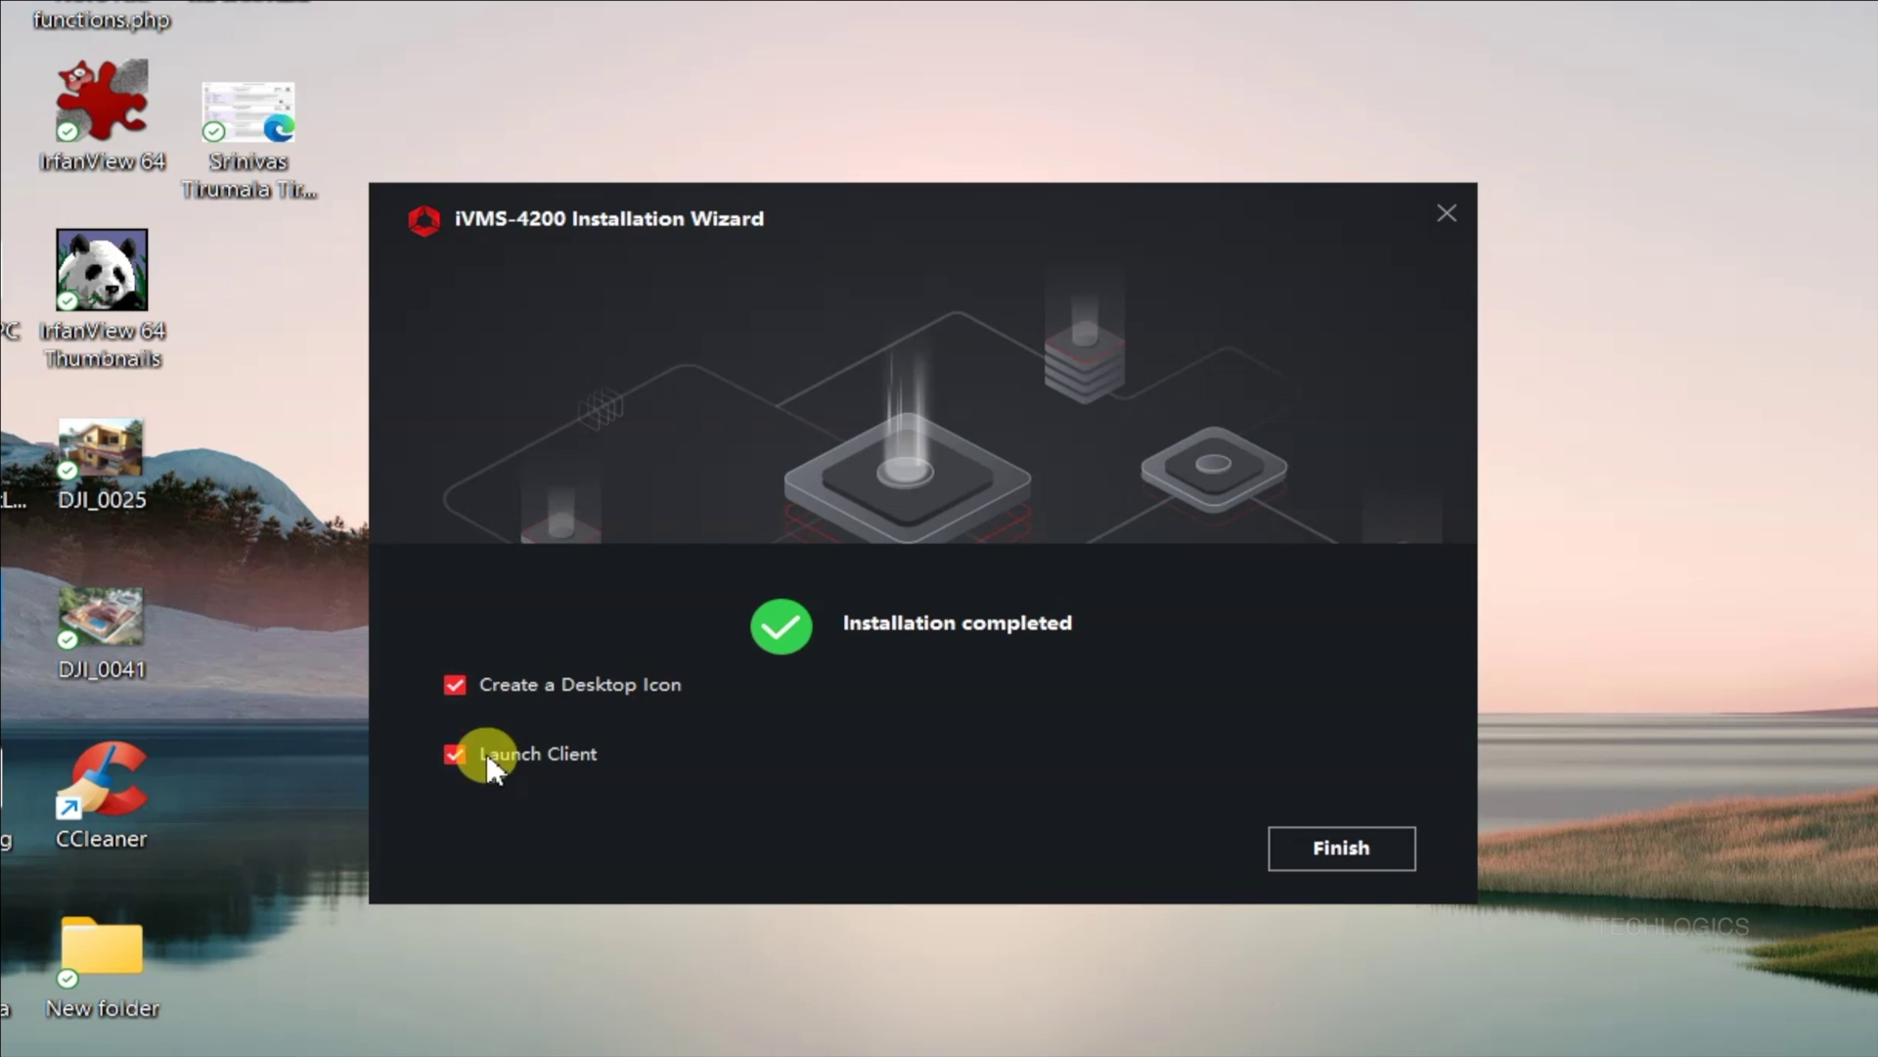
pyautogui.click(1368, 857)
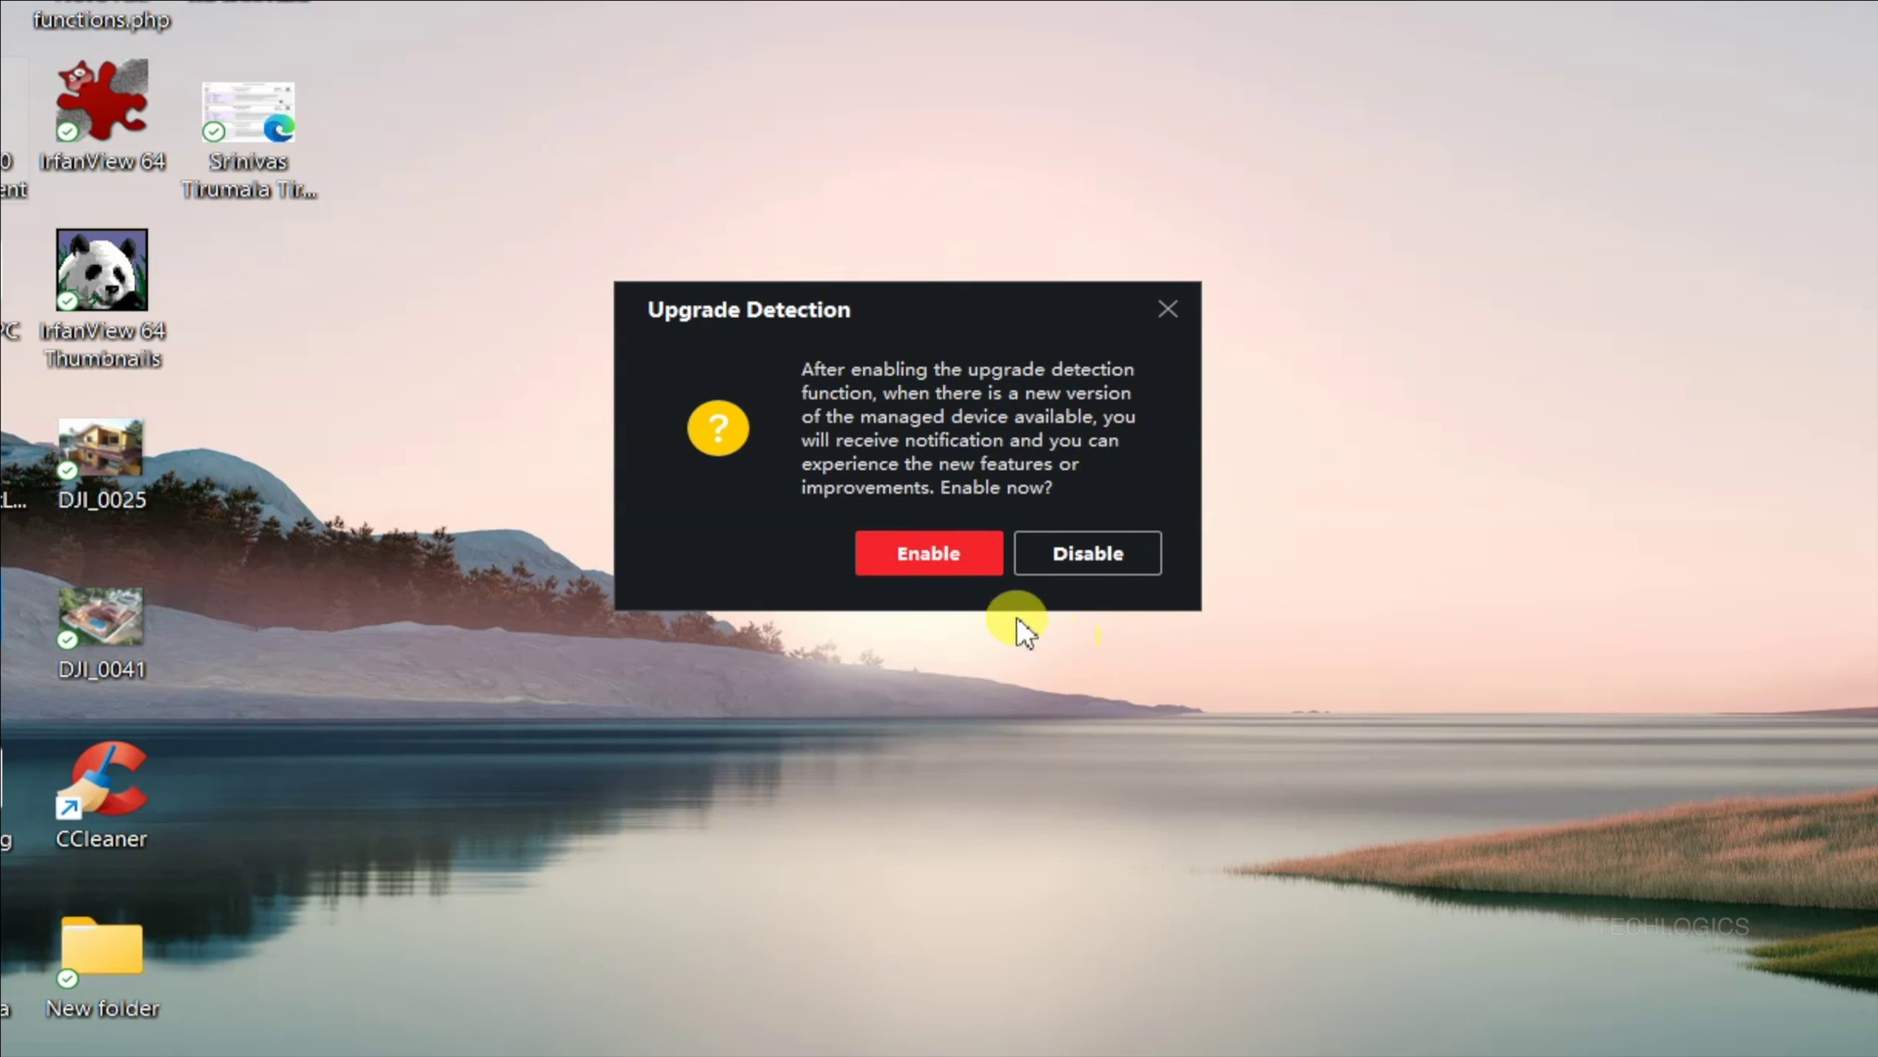
# Step: Enable upgrade detection and create the super user name and password with Auto-Login on
pyautogui.click(978, 566)
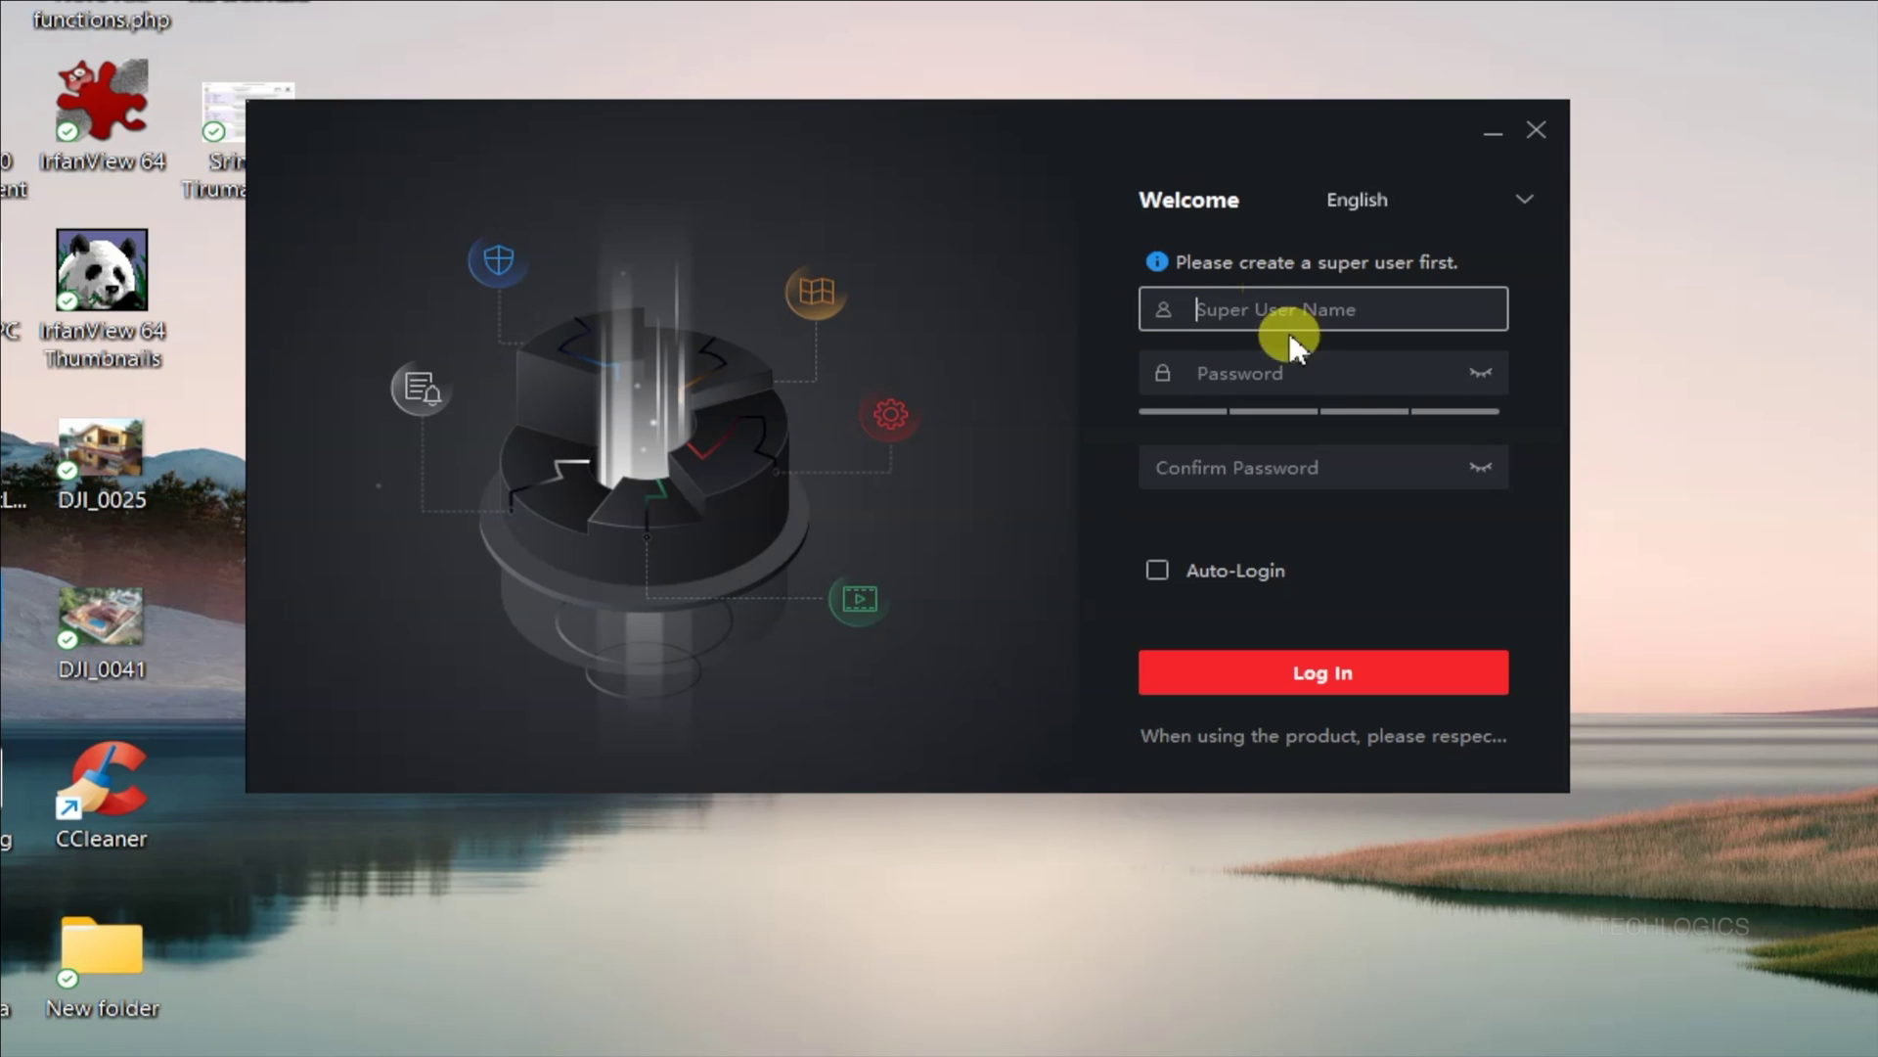
pyautogui.write('admin')
pyautogui.press('Tab')
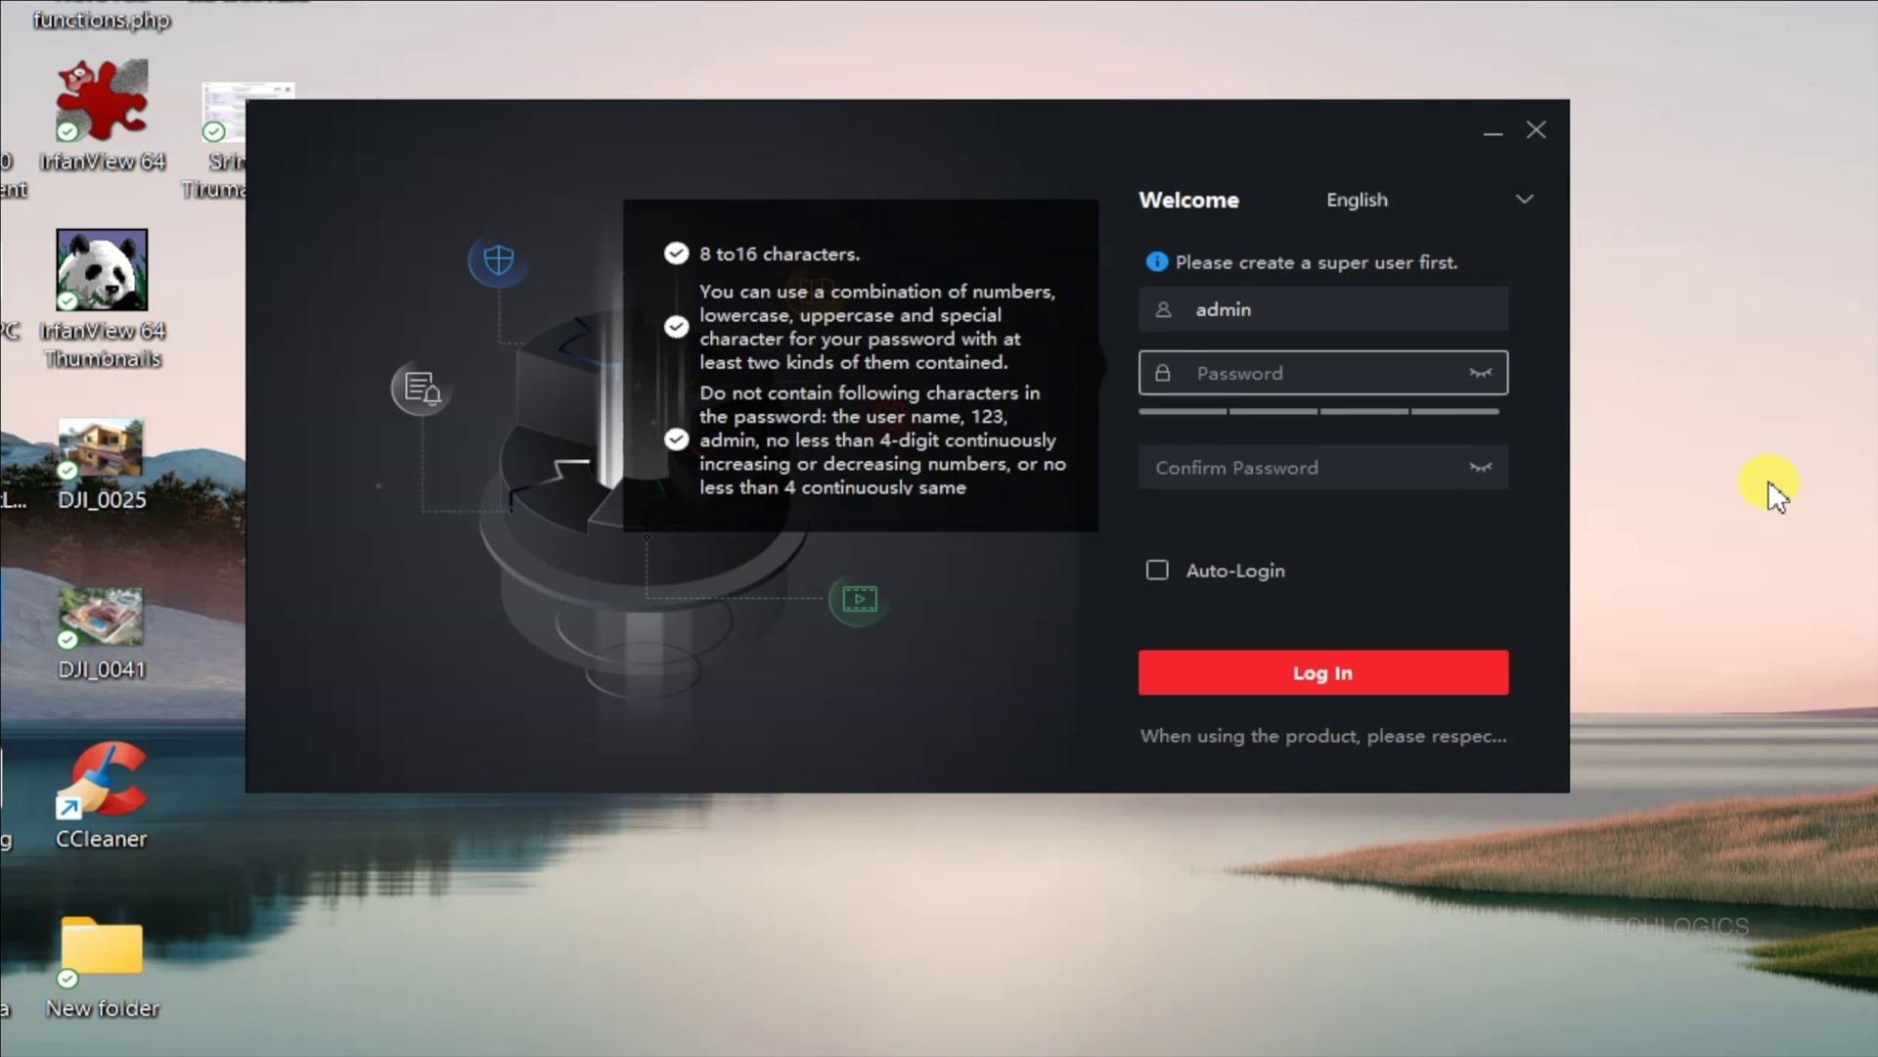
pyautogui.write('abcde12345')
pyautogui.press('Tab')
pyautogui.write('ab')
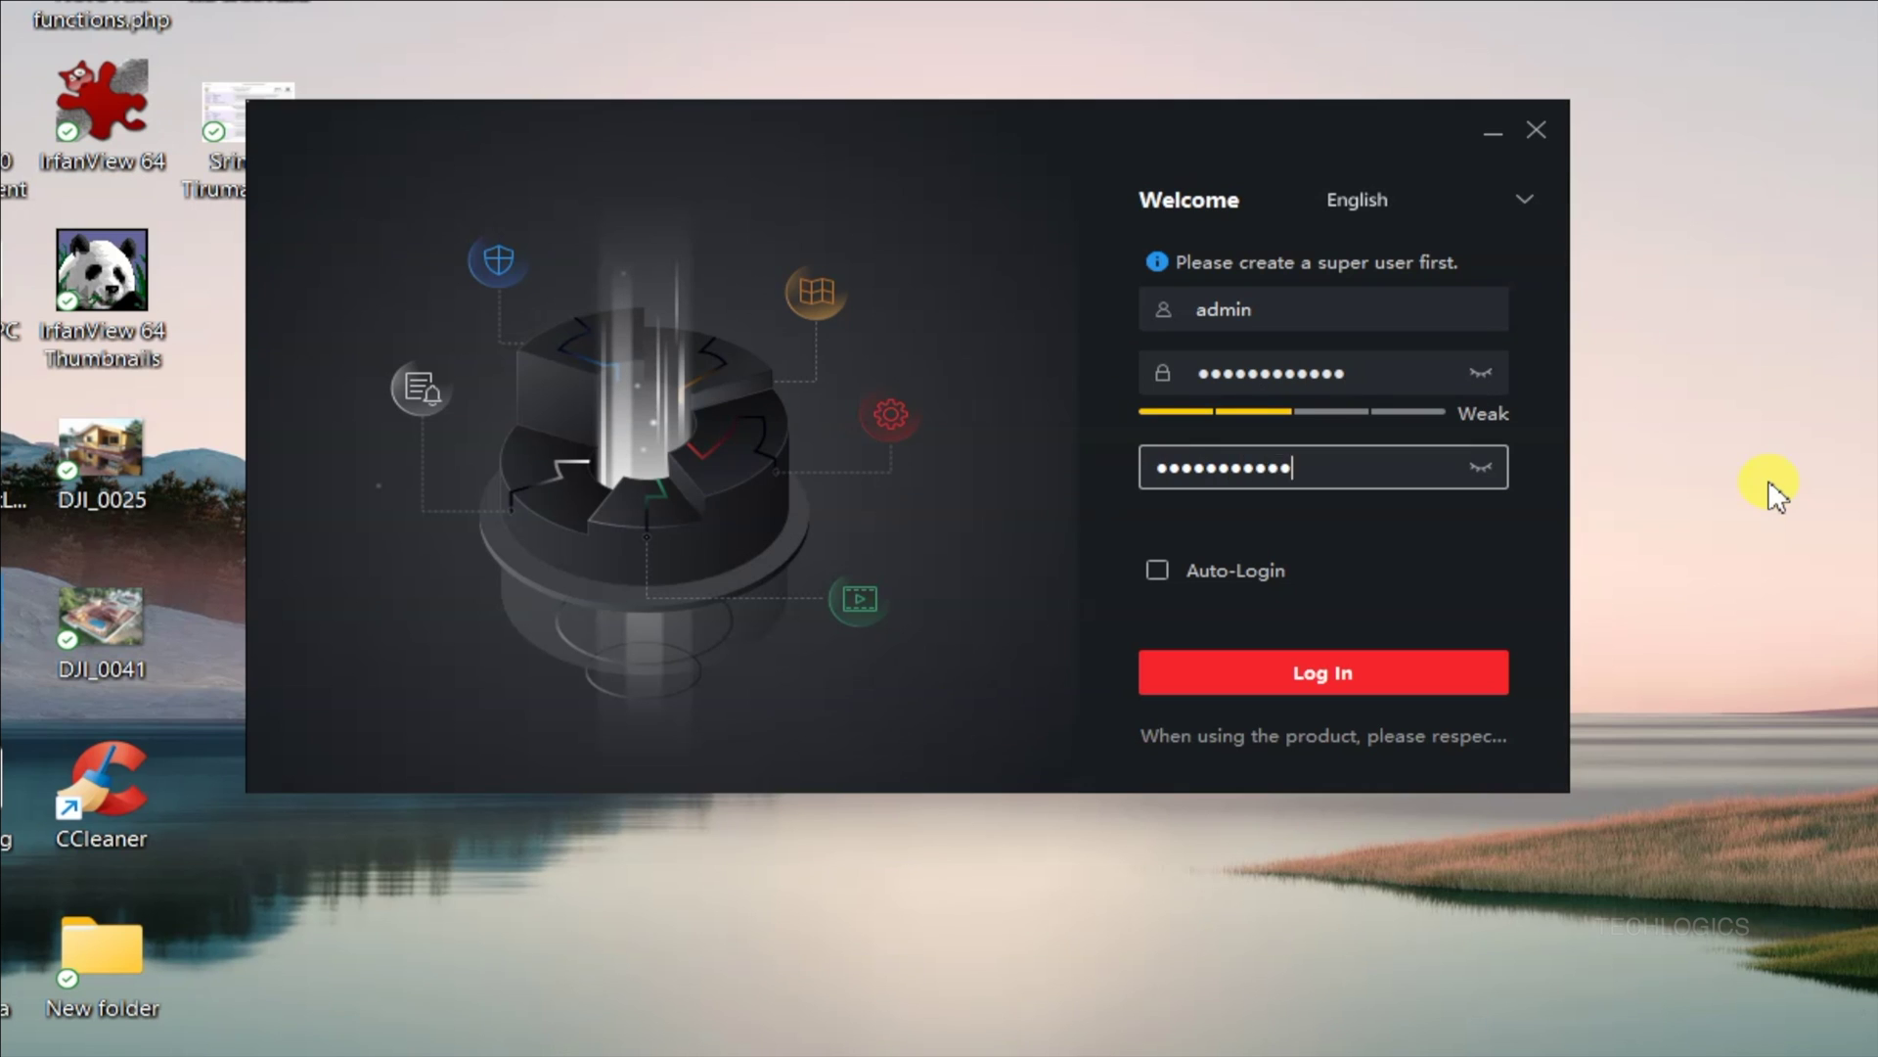
pyautogui.click(1480, 467)
pyautogui.click(1480, 373)
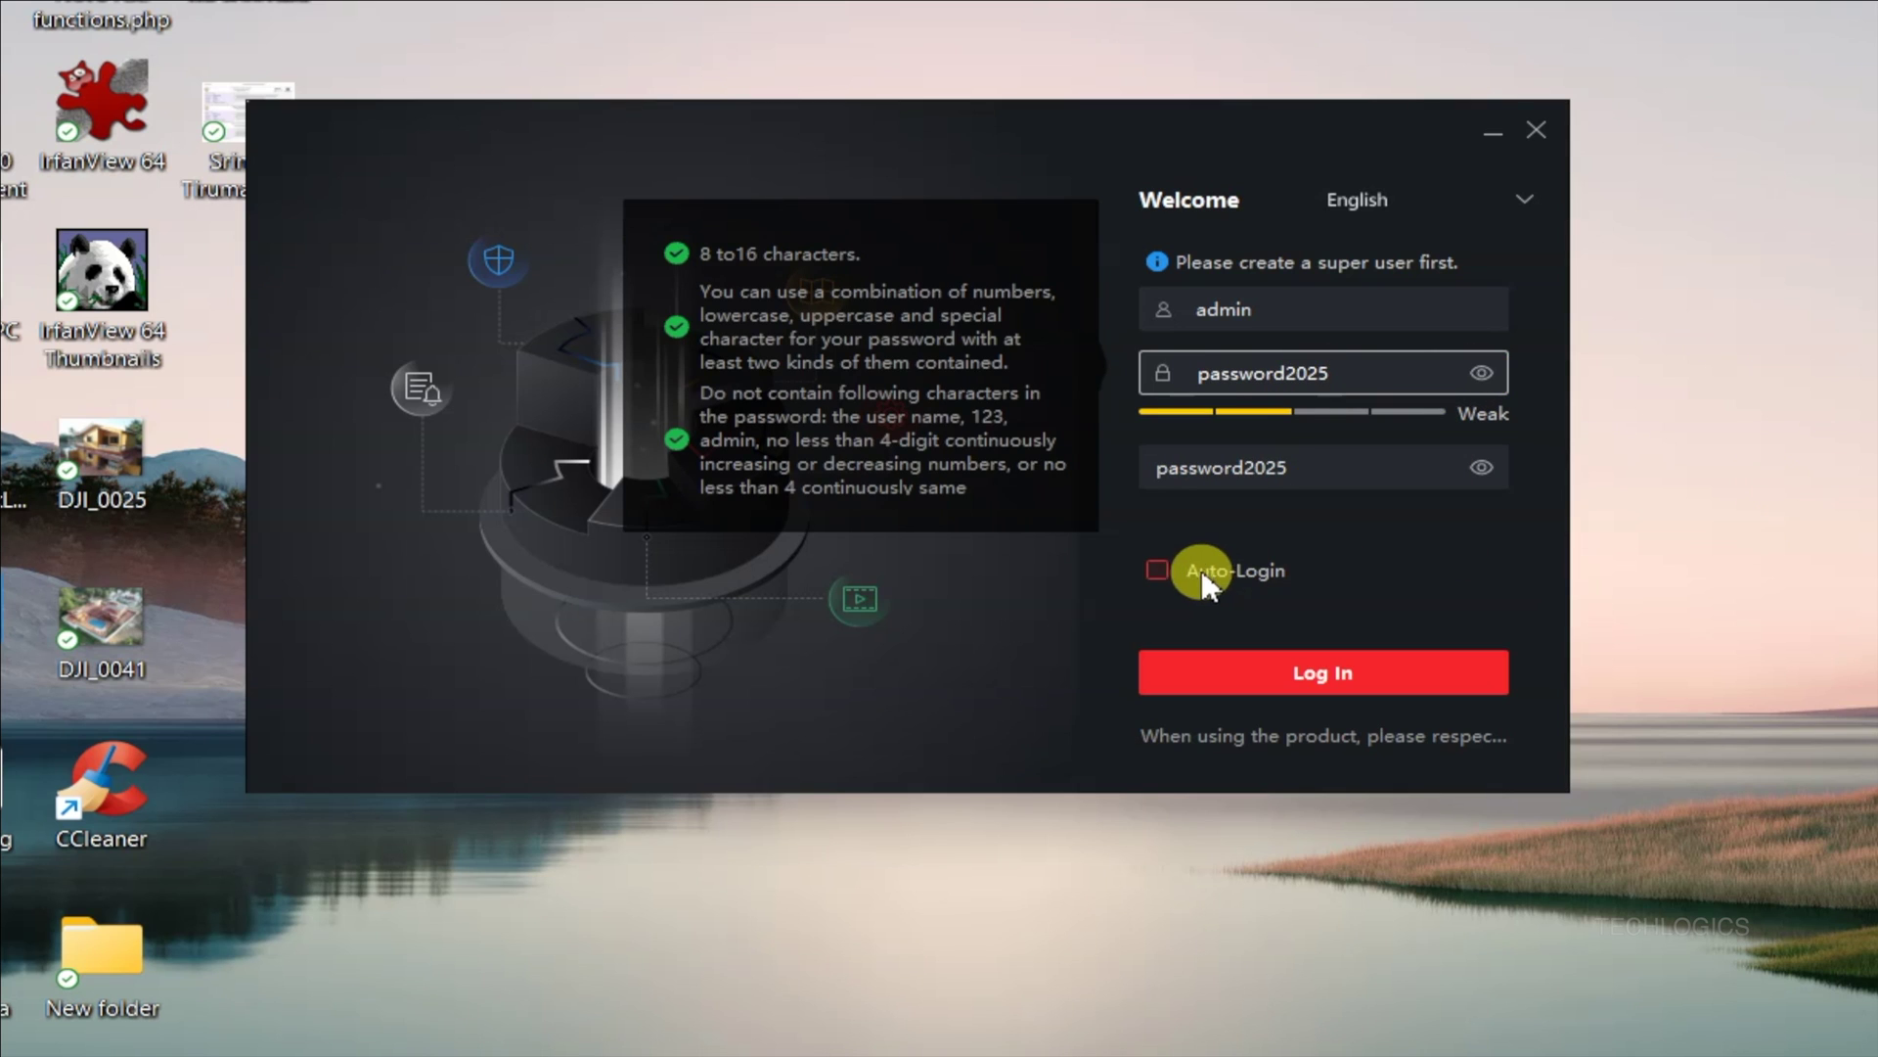
pyautogui.click(1158, 570)
pyautogui.click(1284, 469)
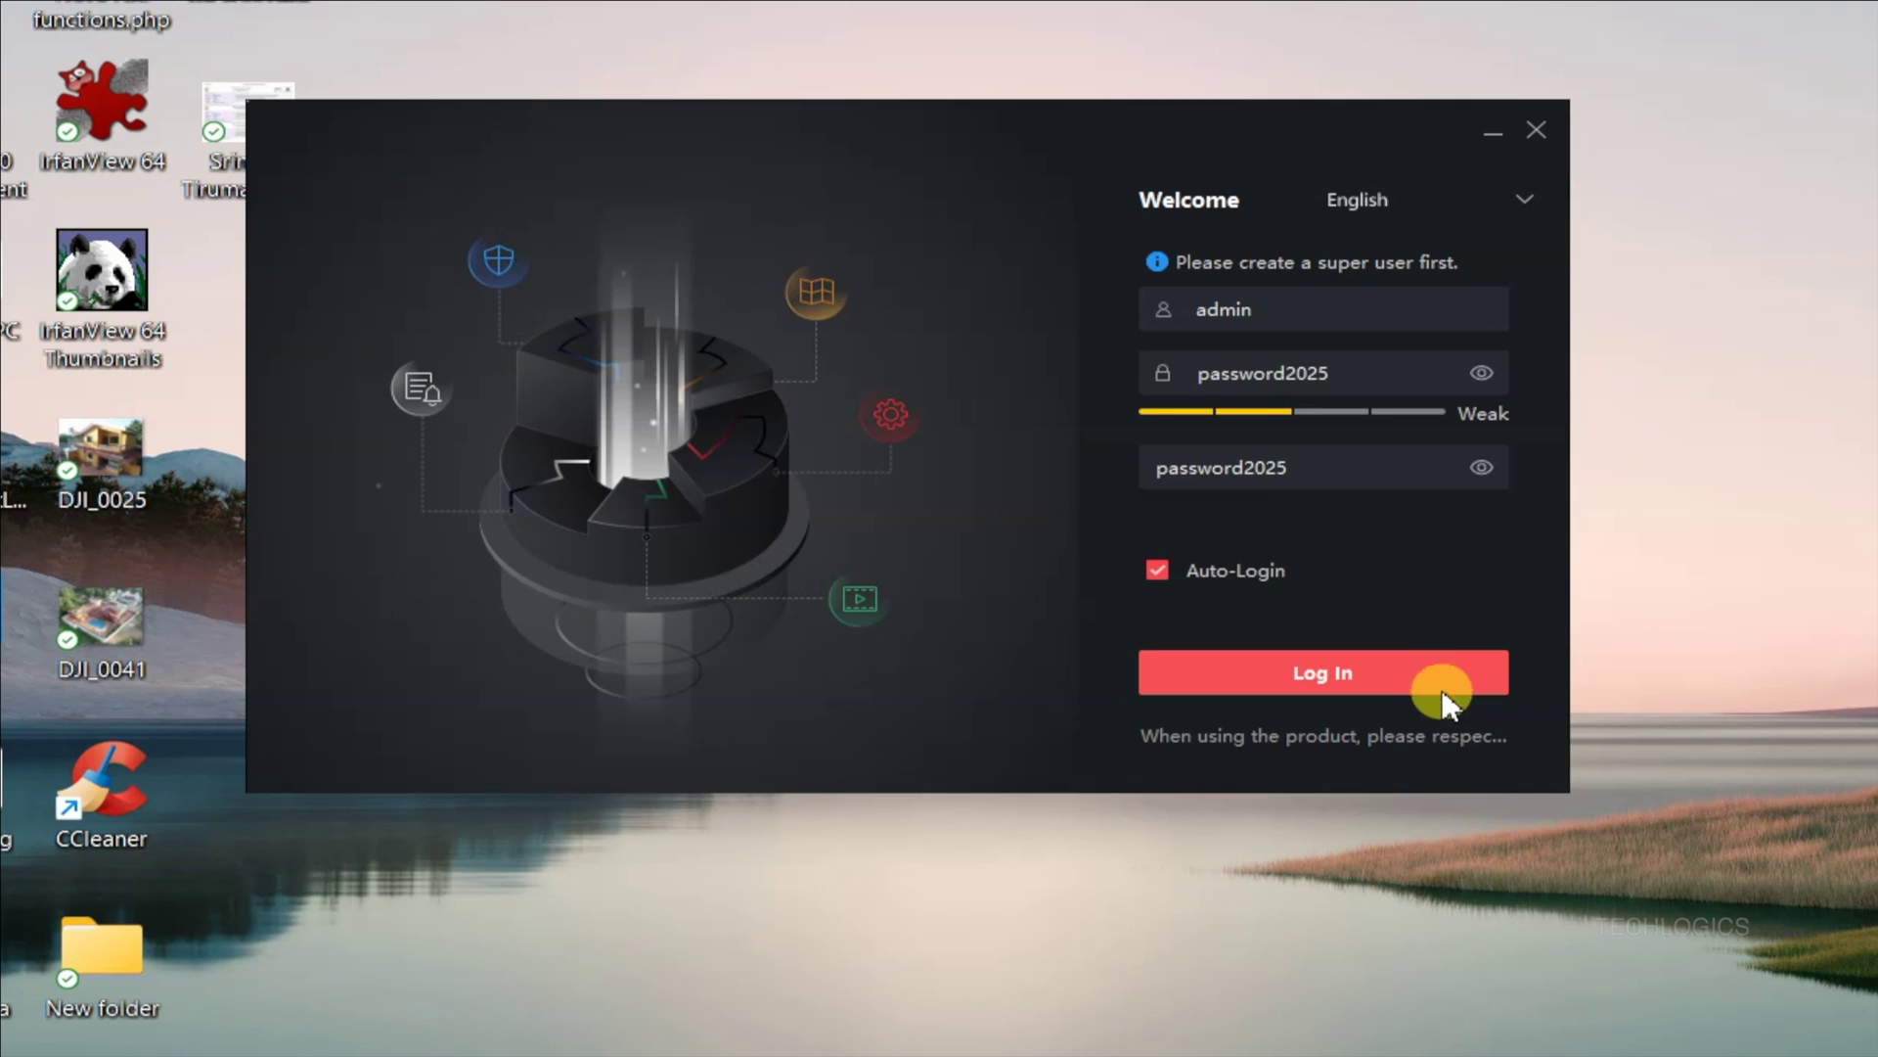
pyautogui.click(1467, 684)
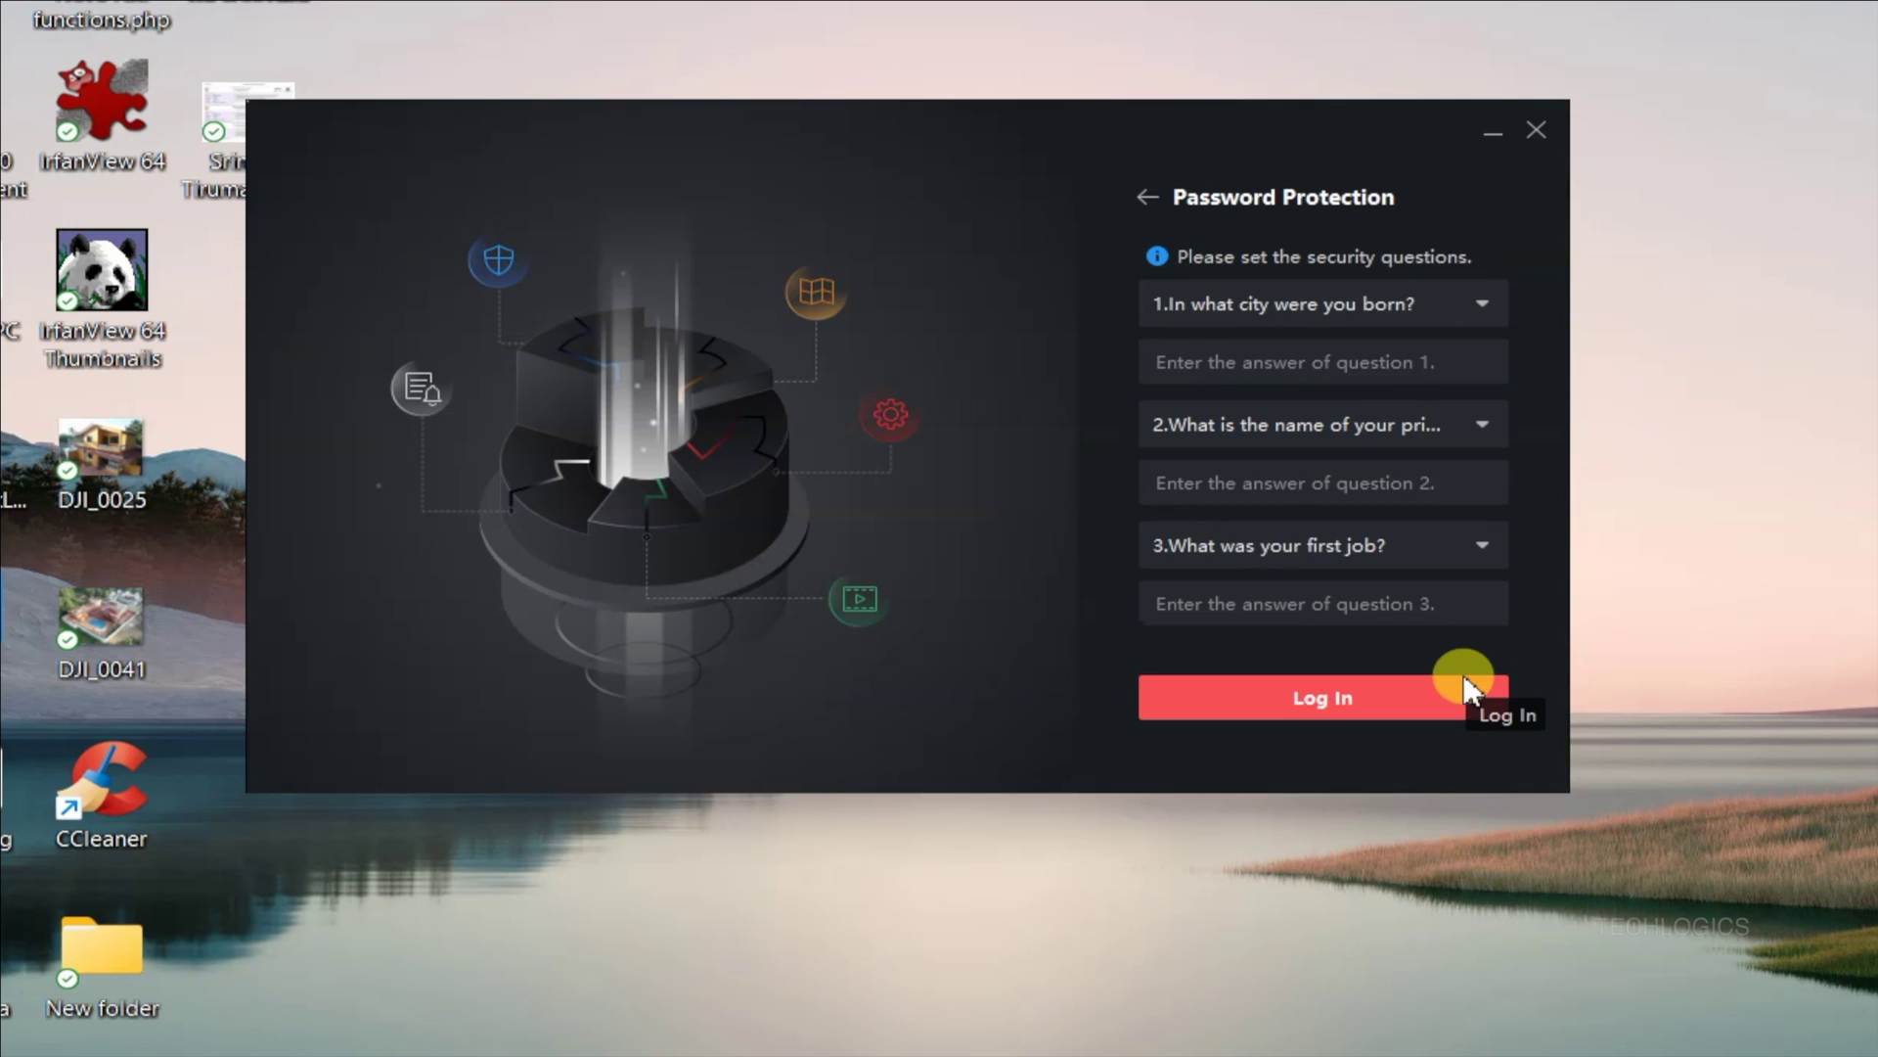
# Step: Answer all three security questions with 'test' and log in
pyautogui.click(1341, 361)
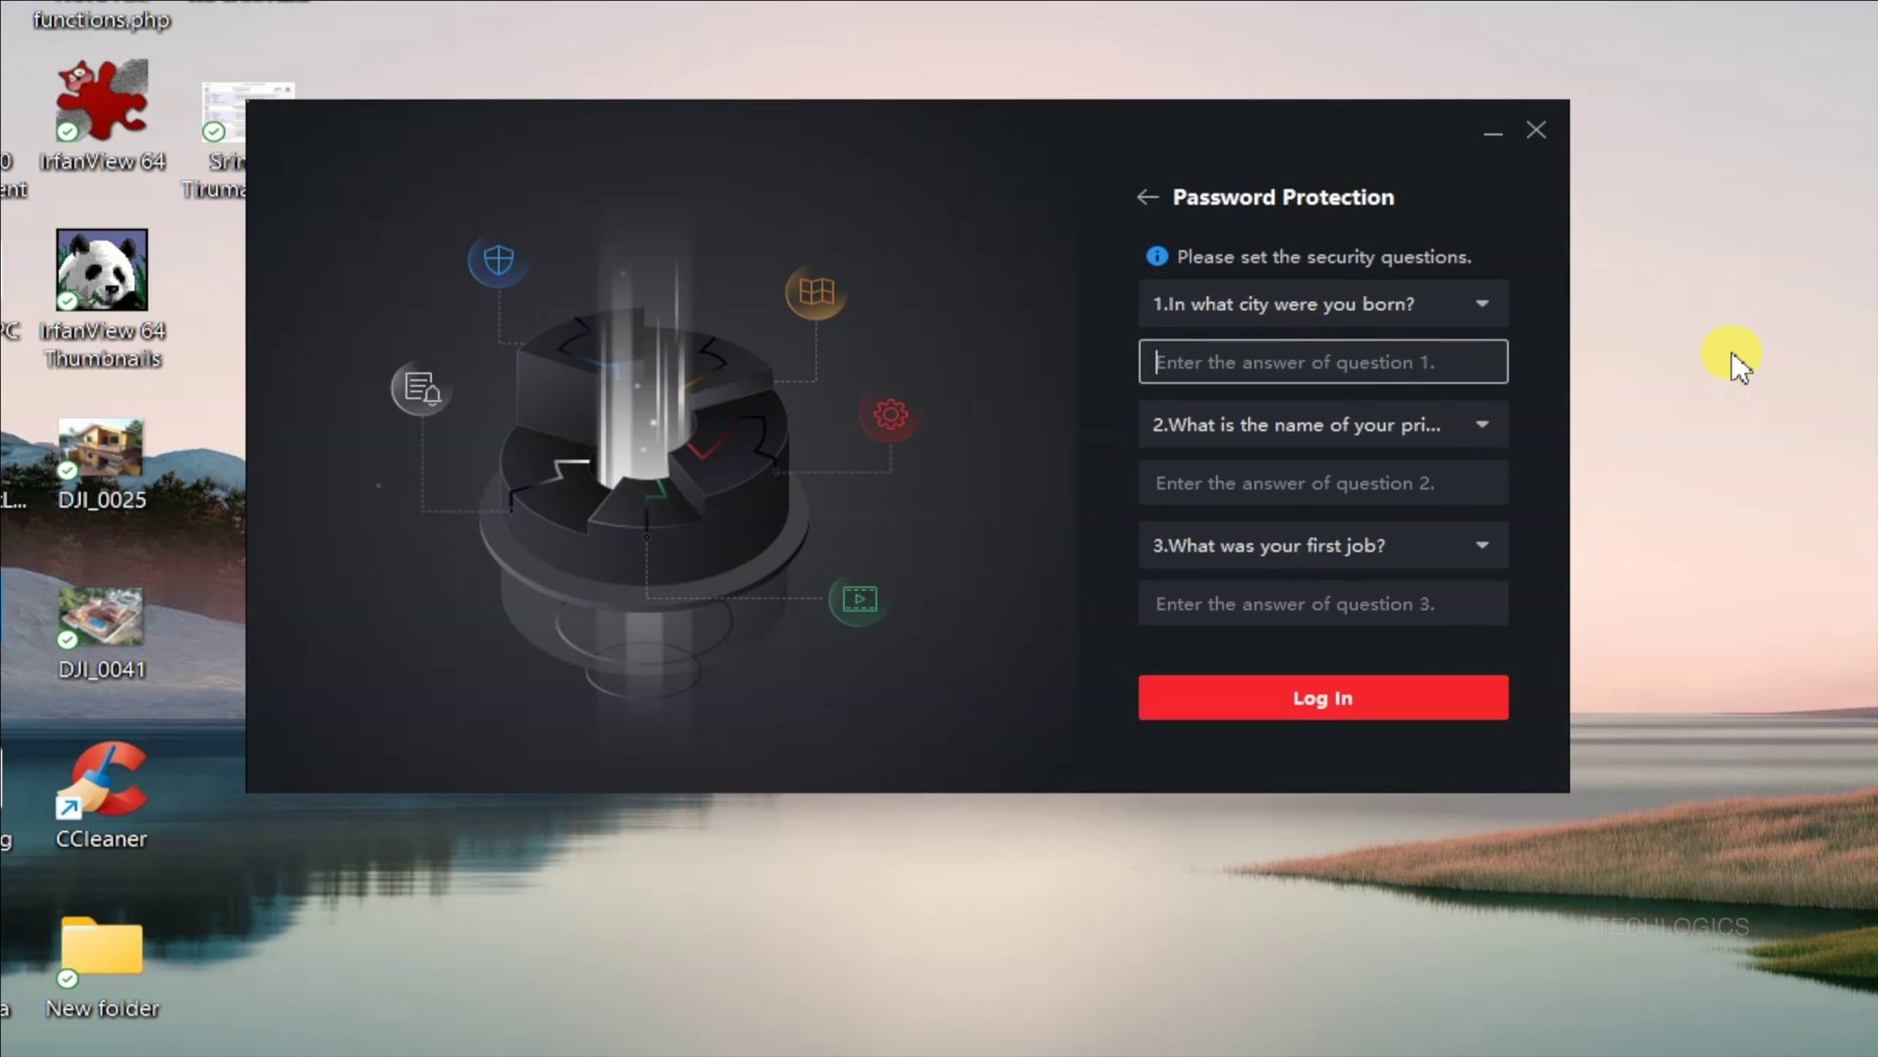
pyautogui.write('test')
pyautogui.press('Tab')
pyautogui.press('Tab')
pyautogui.write('test')
pyautogui.press('Tab')
pyautogui.press('Tab')
pyautogui.write('test')
pyautogui.click(1442, 722)
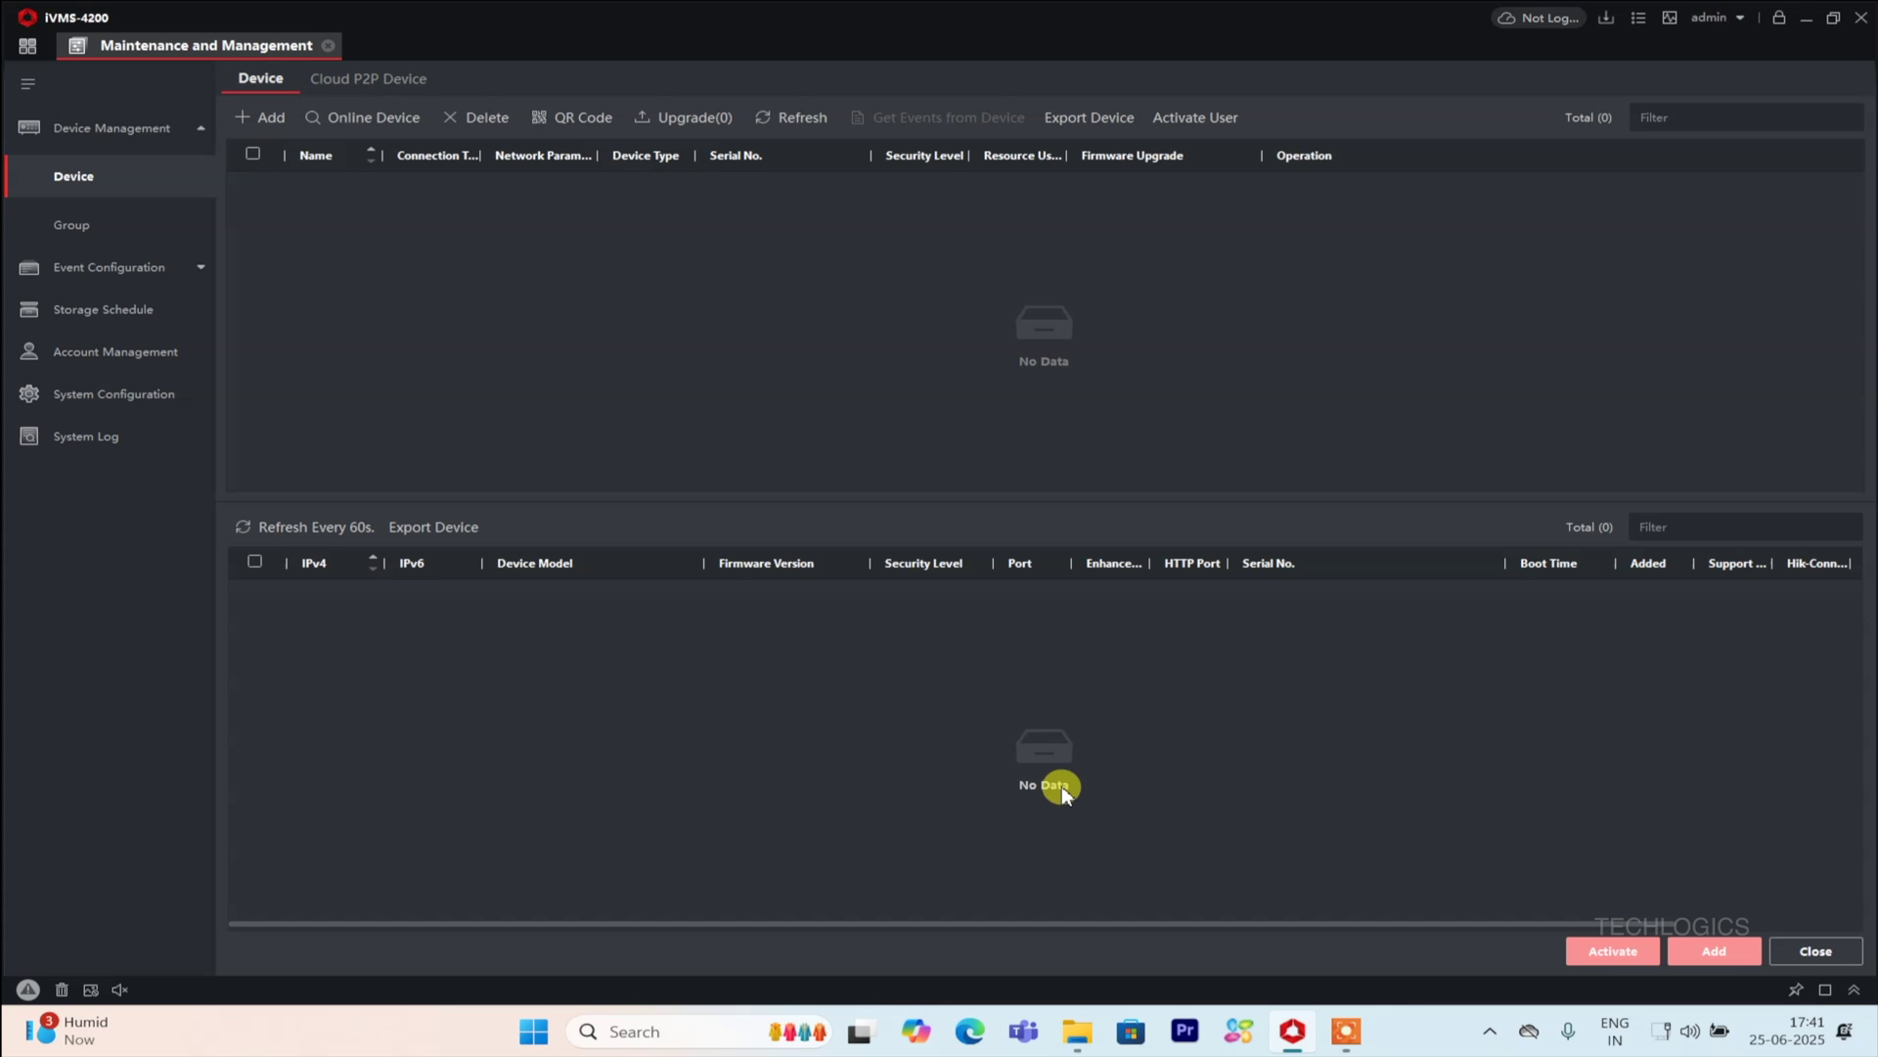
# Step: Change the Ethernet adapter's IP assignment to Manual in Network and Internet settings
pyautogui.rightClick(1662, 1037)
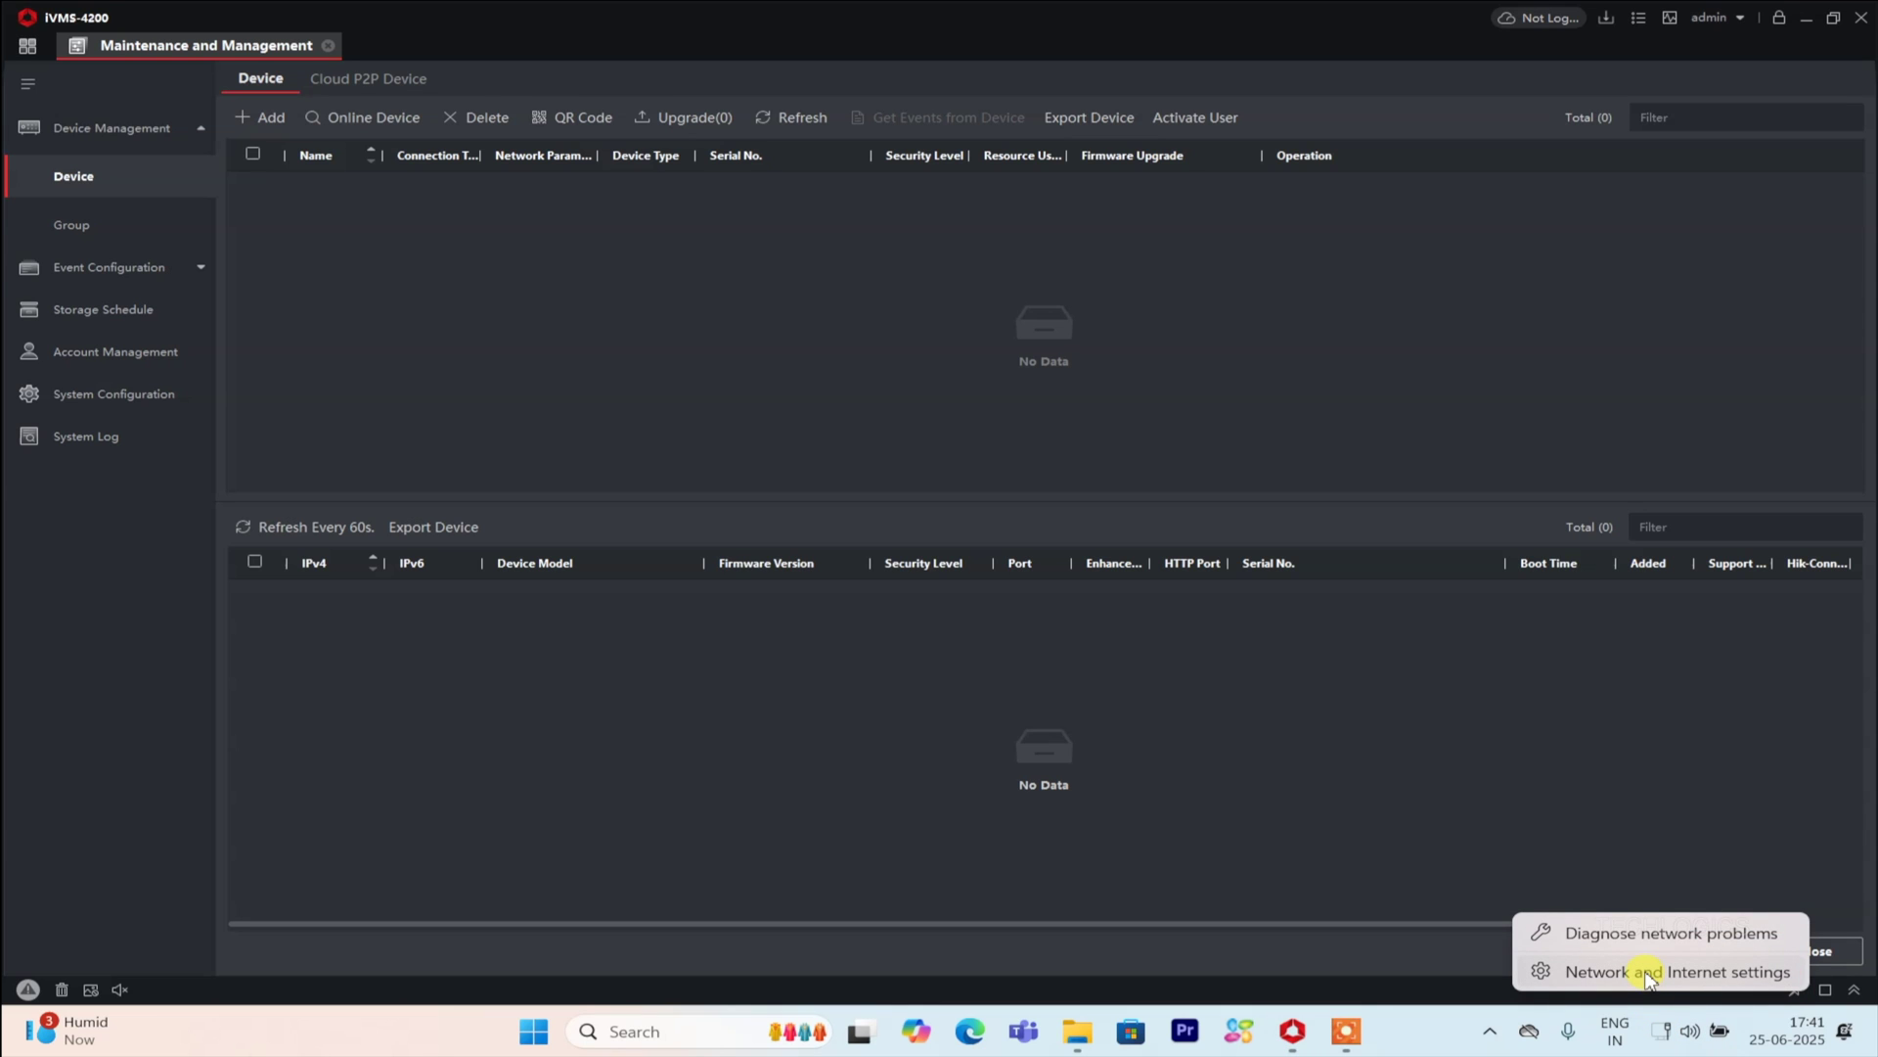
pyautogui.click(1650, 972)
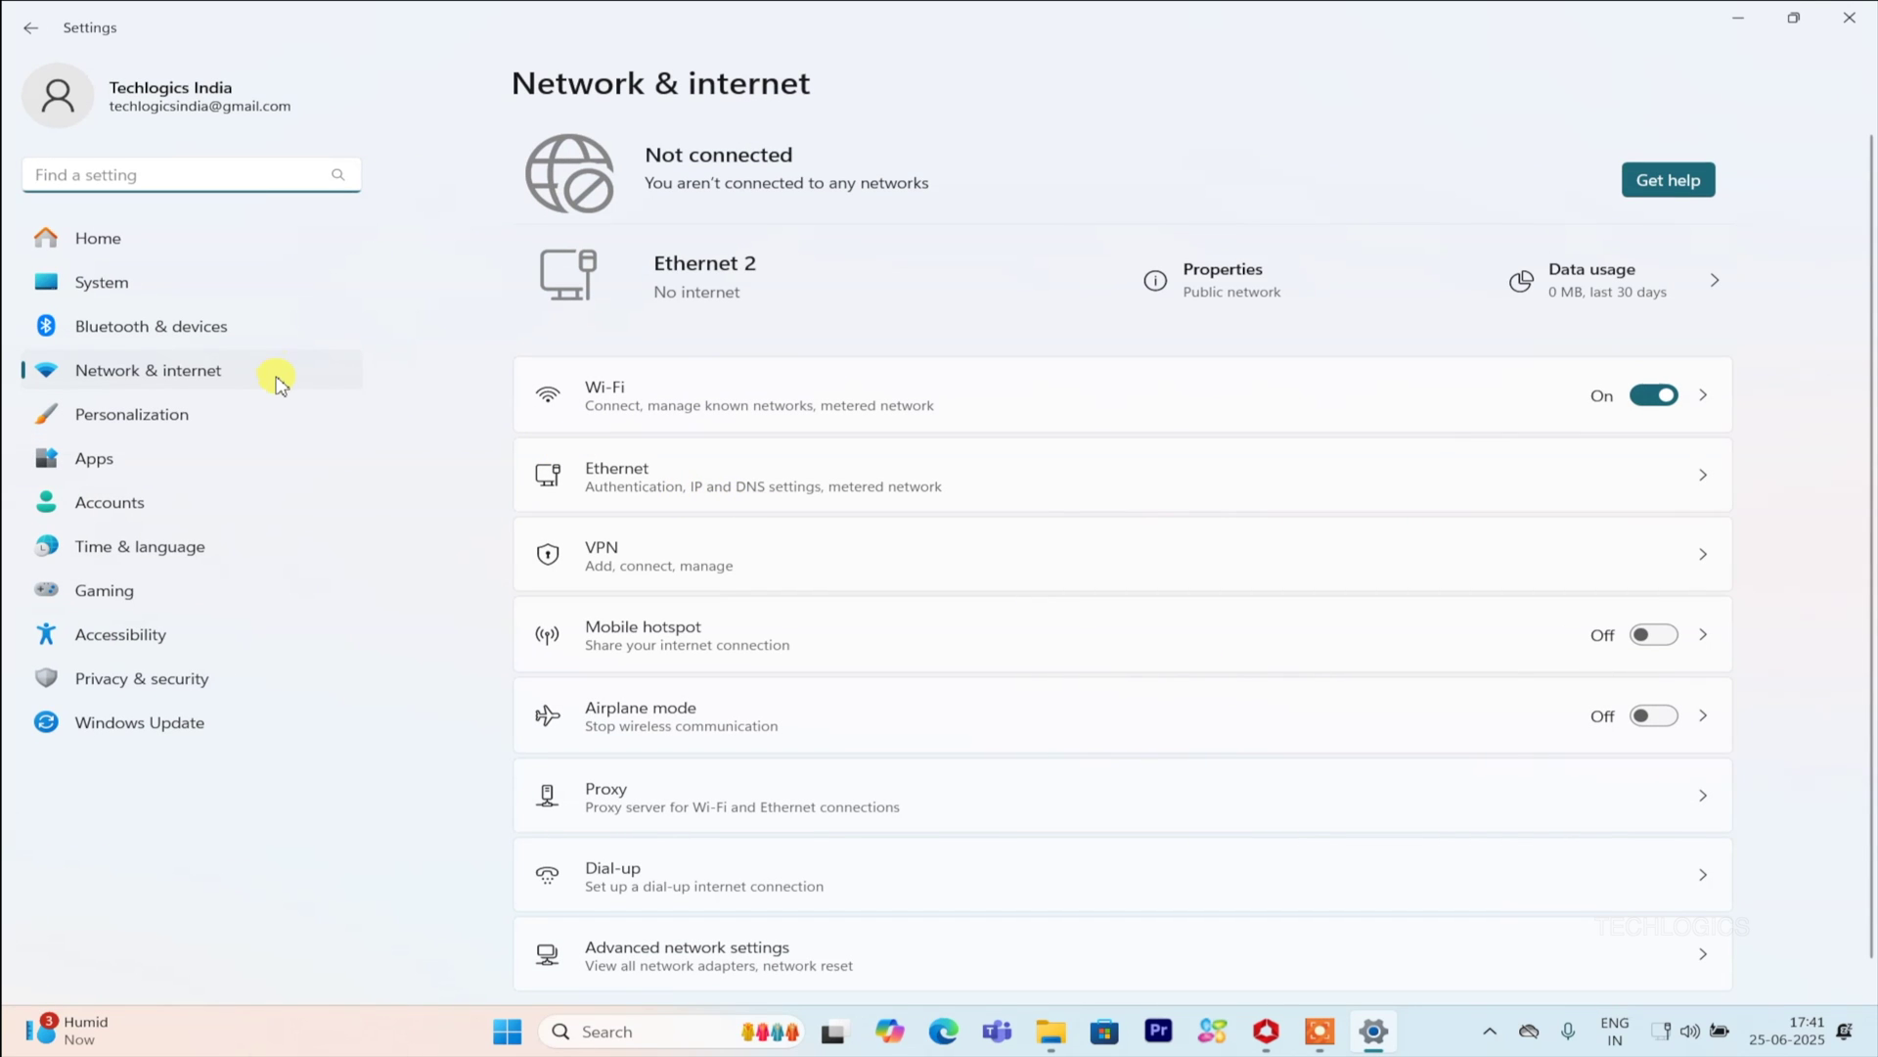
pyautogui.click(801, 487)
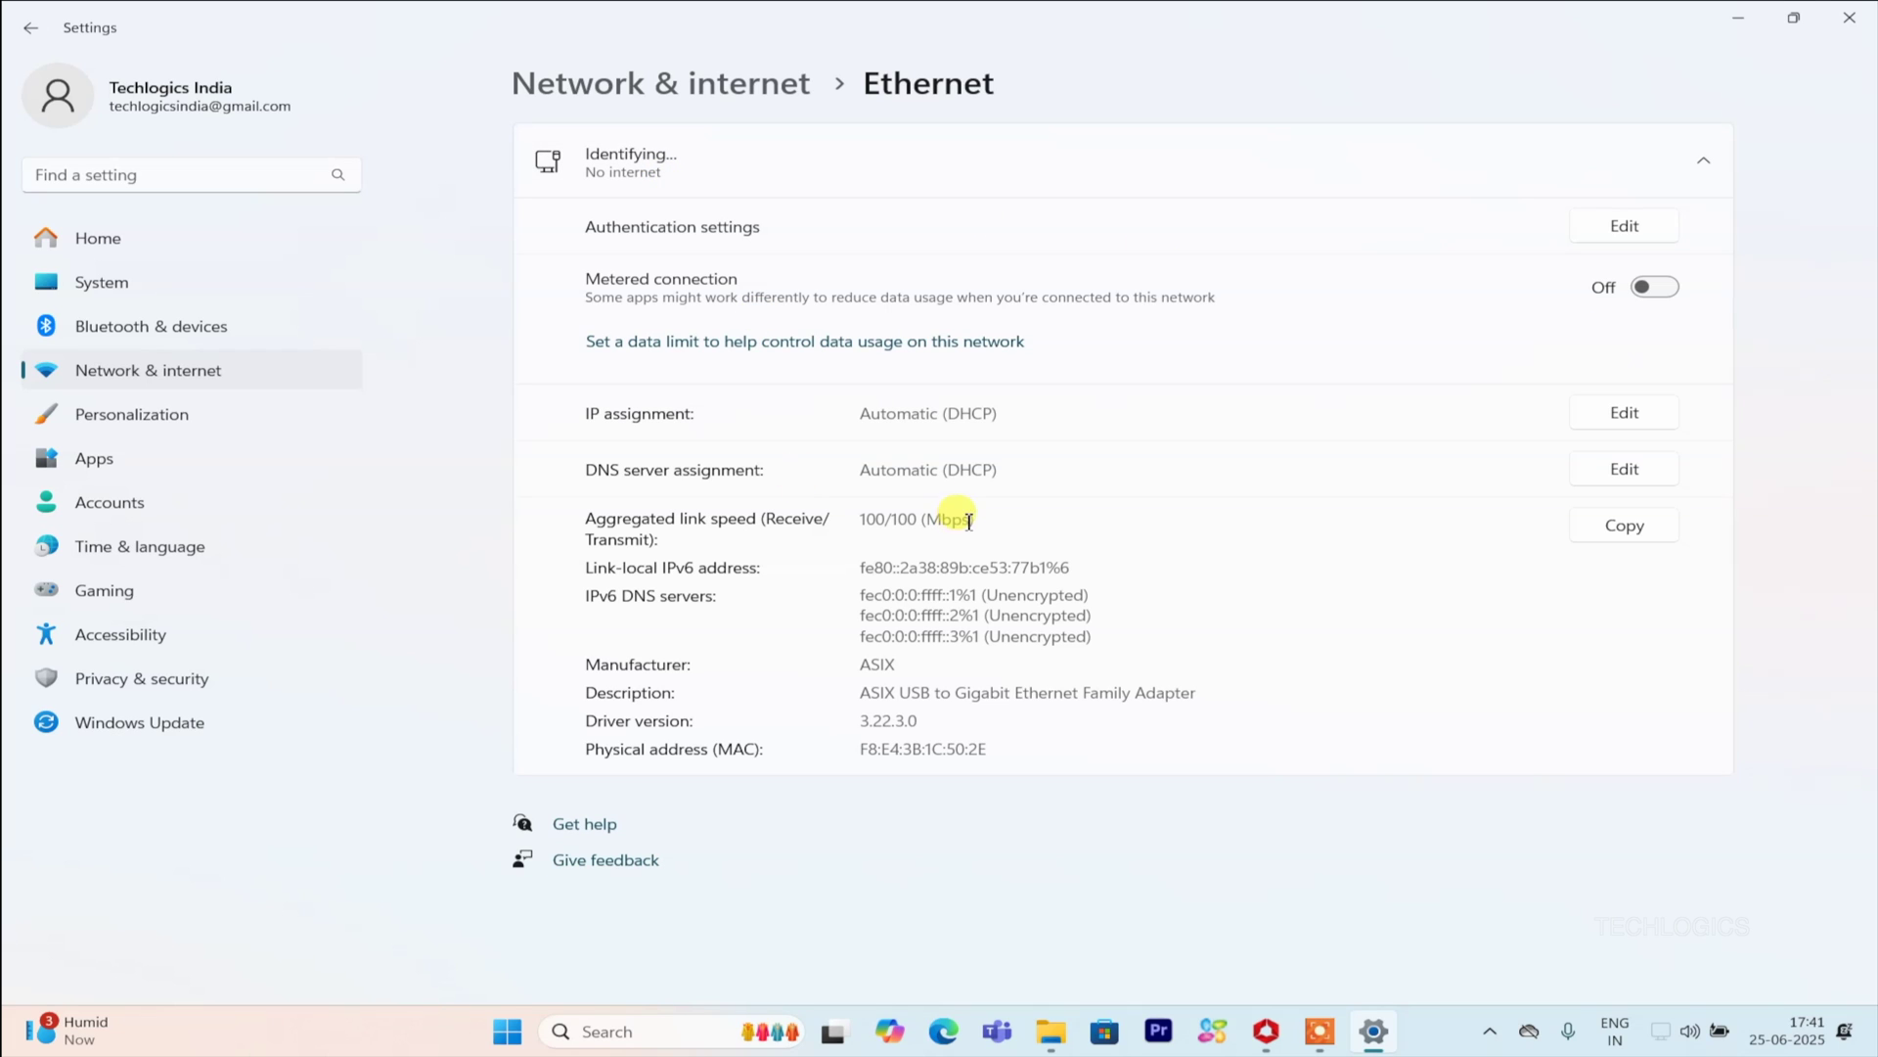
pyautogui.click(1649, 415)
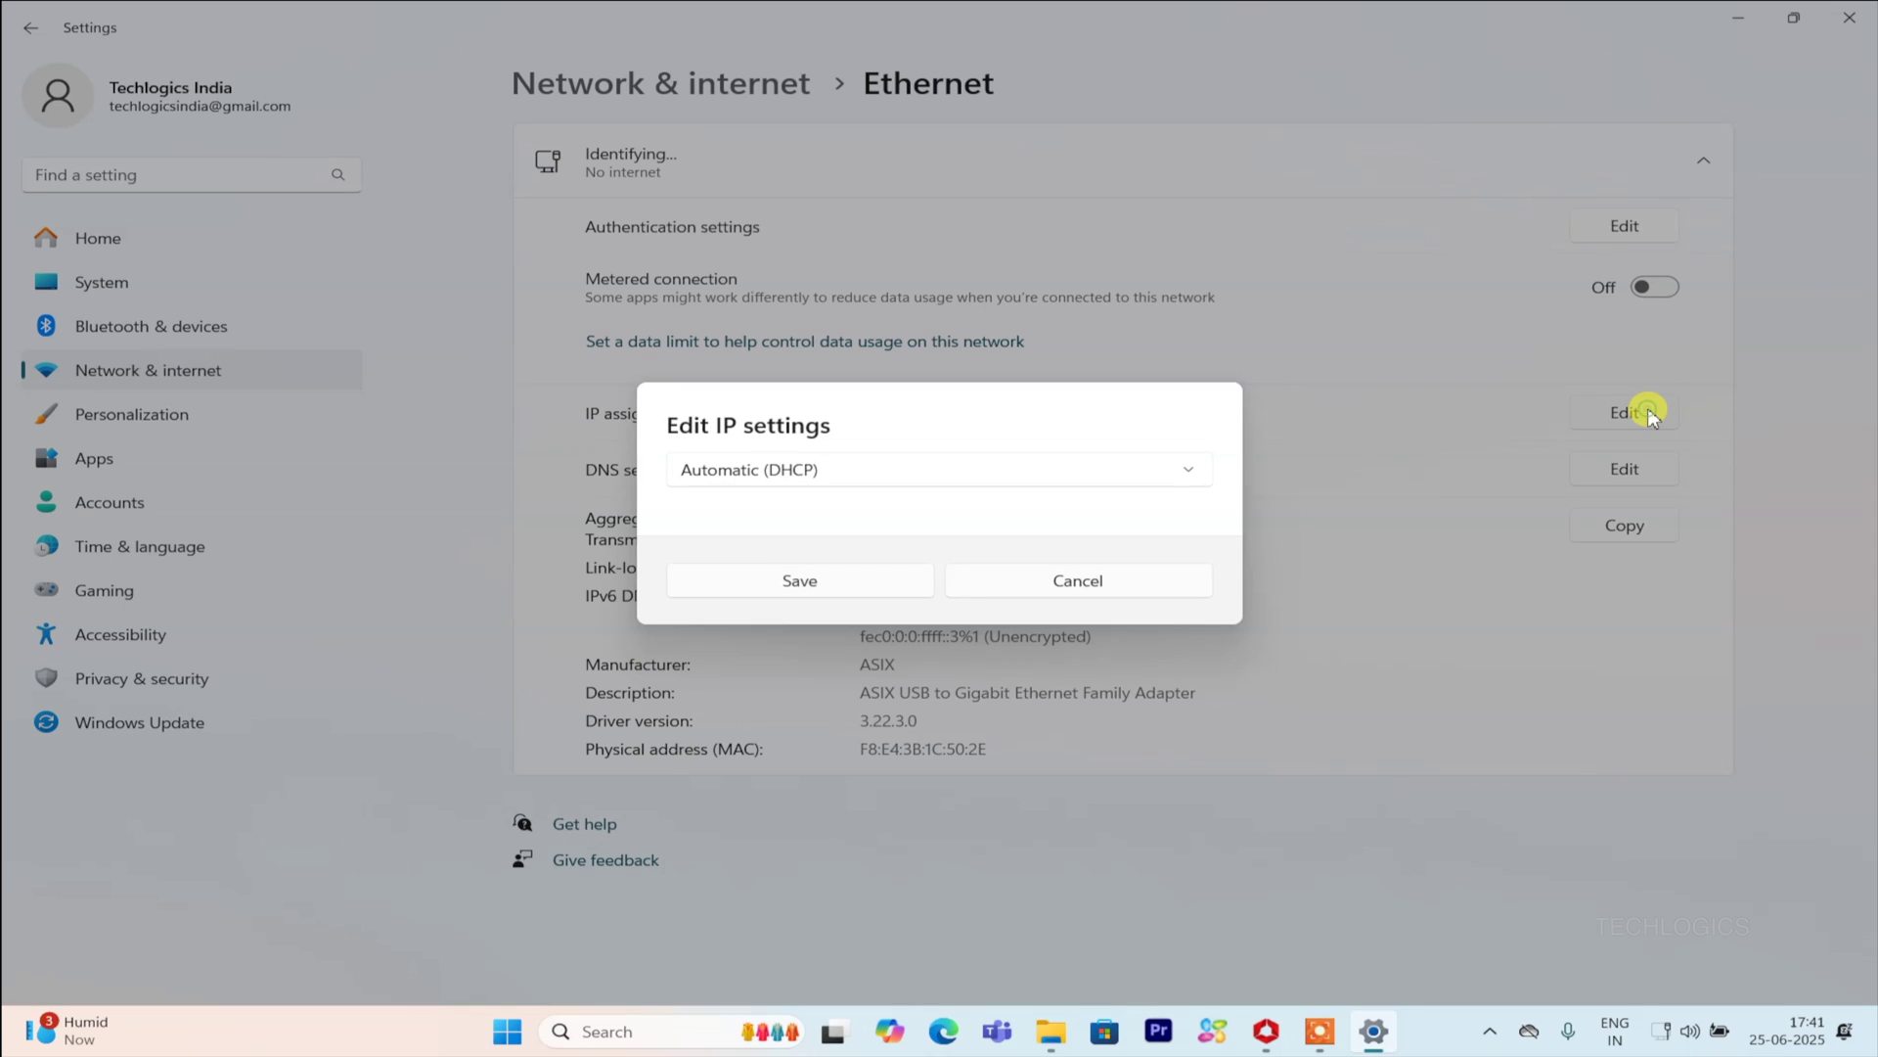
pyautogui.click(966, 477)
pyautogui.click(828, 505)
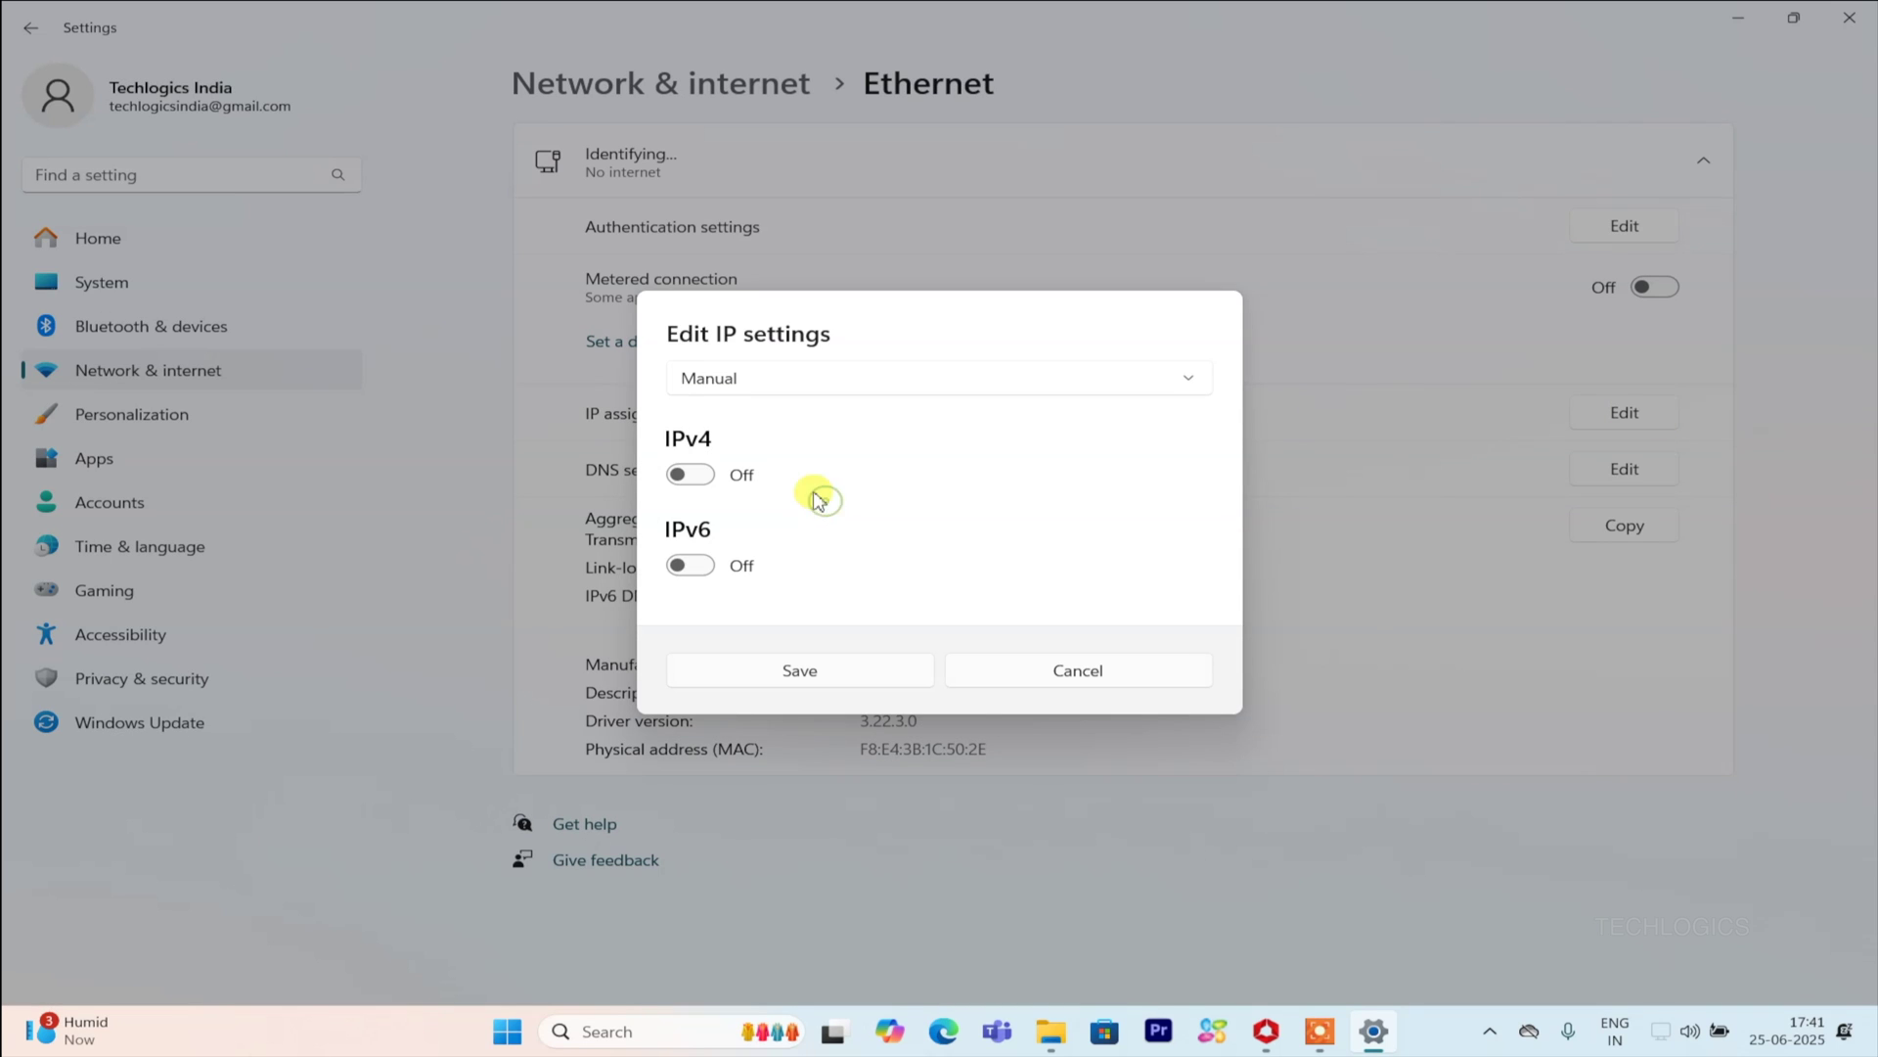
# Step: Turn on IPv4 and save IP address 192.168.1.10 with subnet mask 255.255.255.0
pyautogui.click(695, 475)
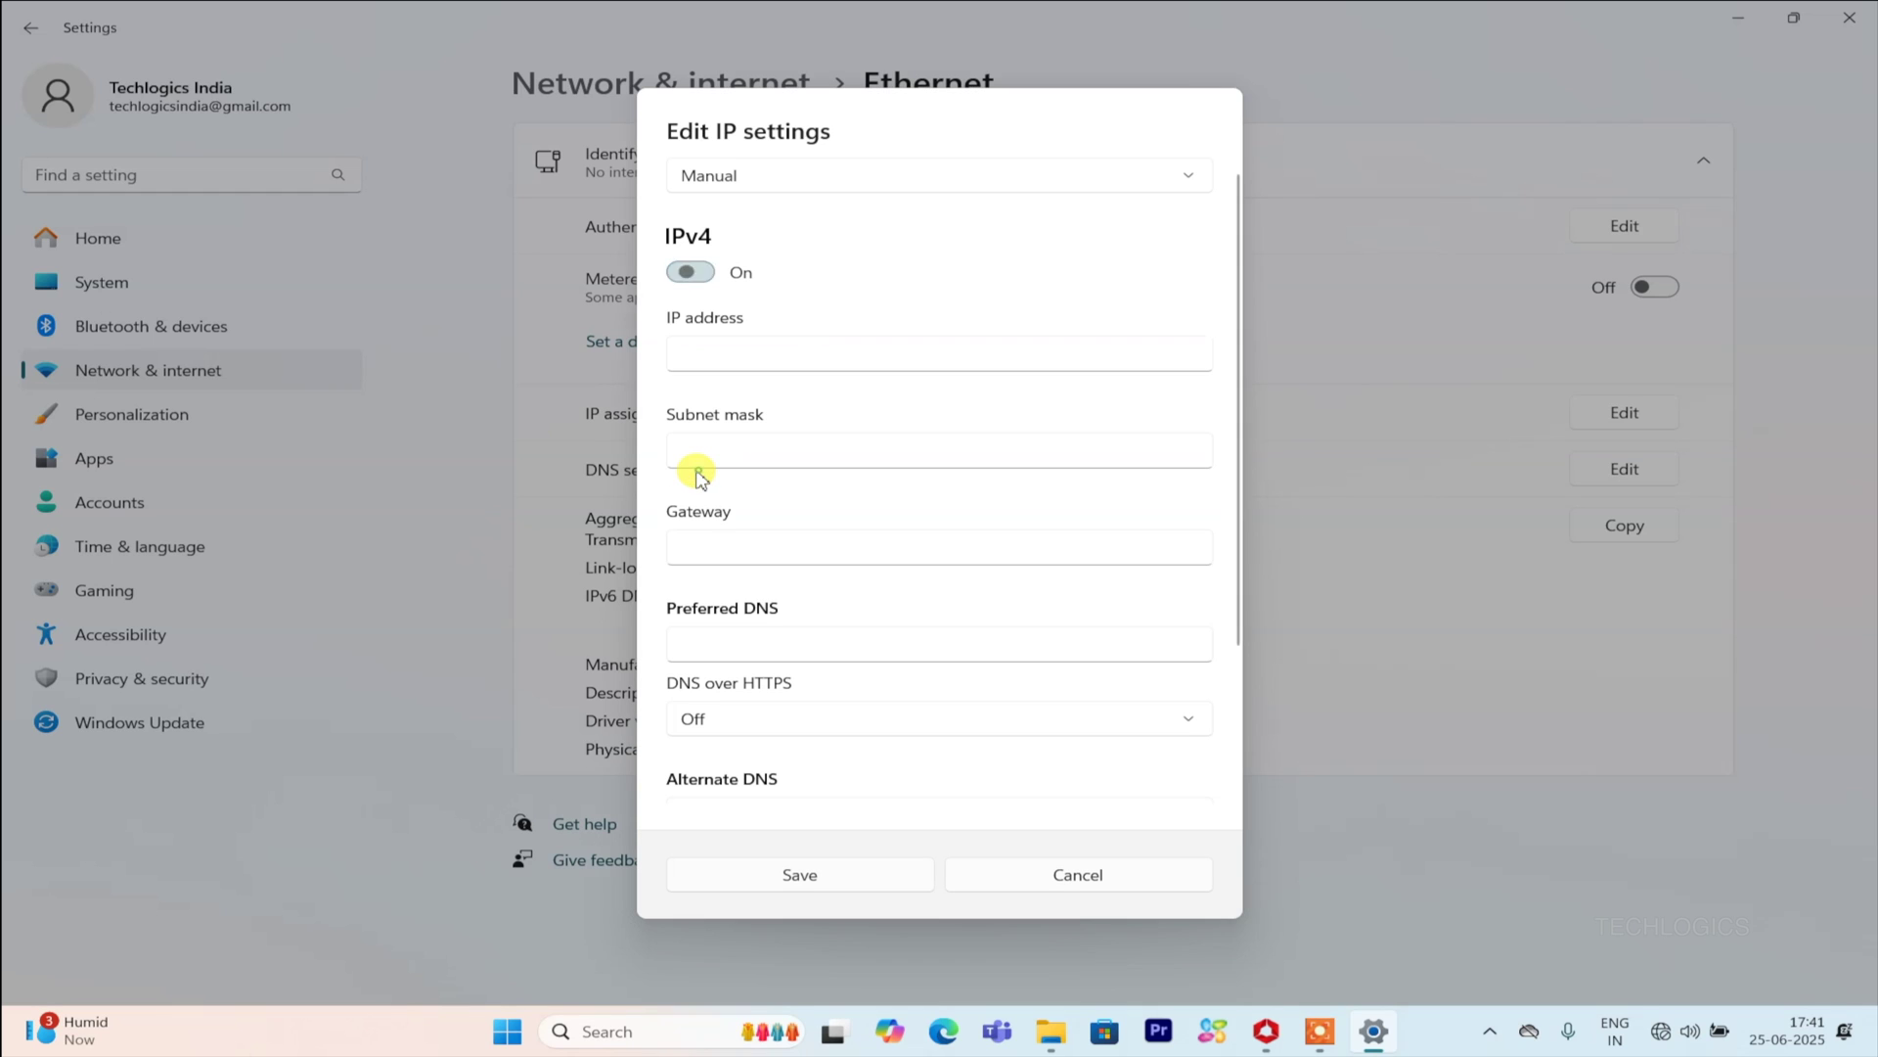
pyautogui.click(751, 353)
pyautogui.write('192.168.1.10')
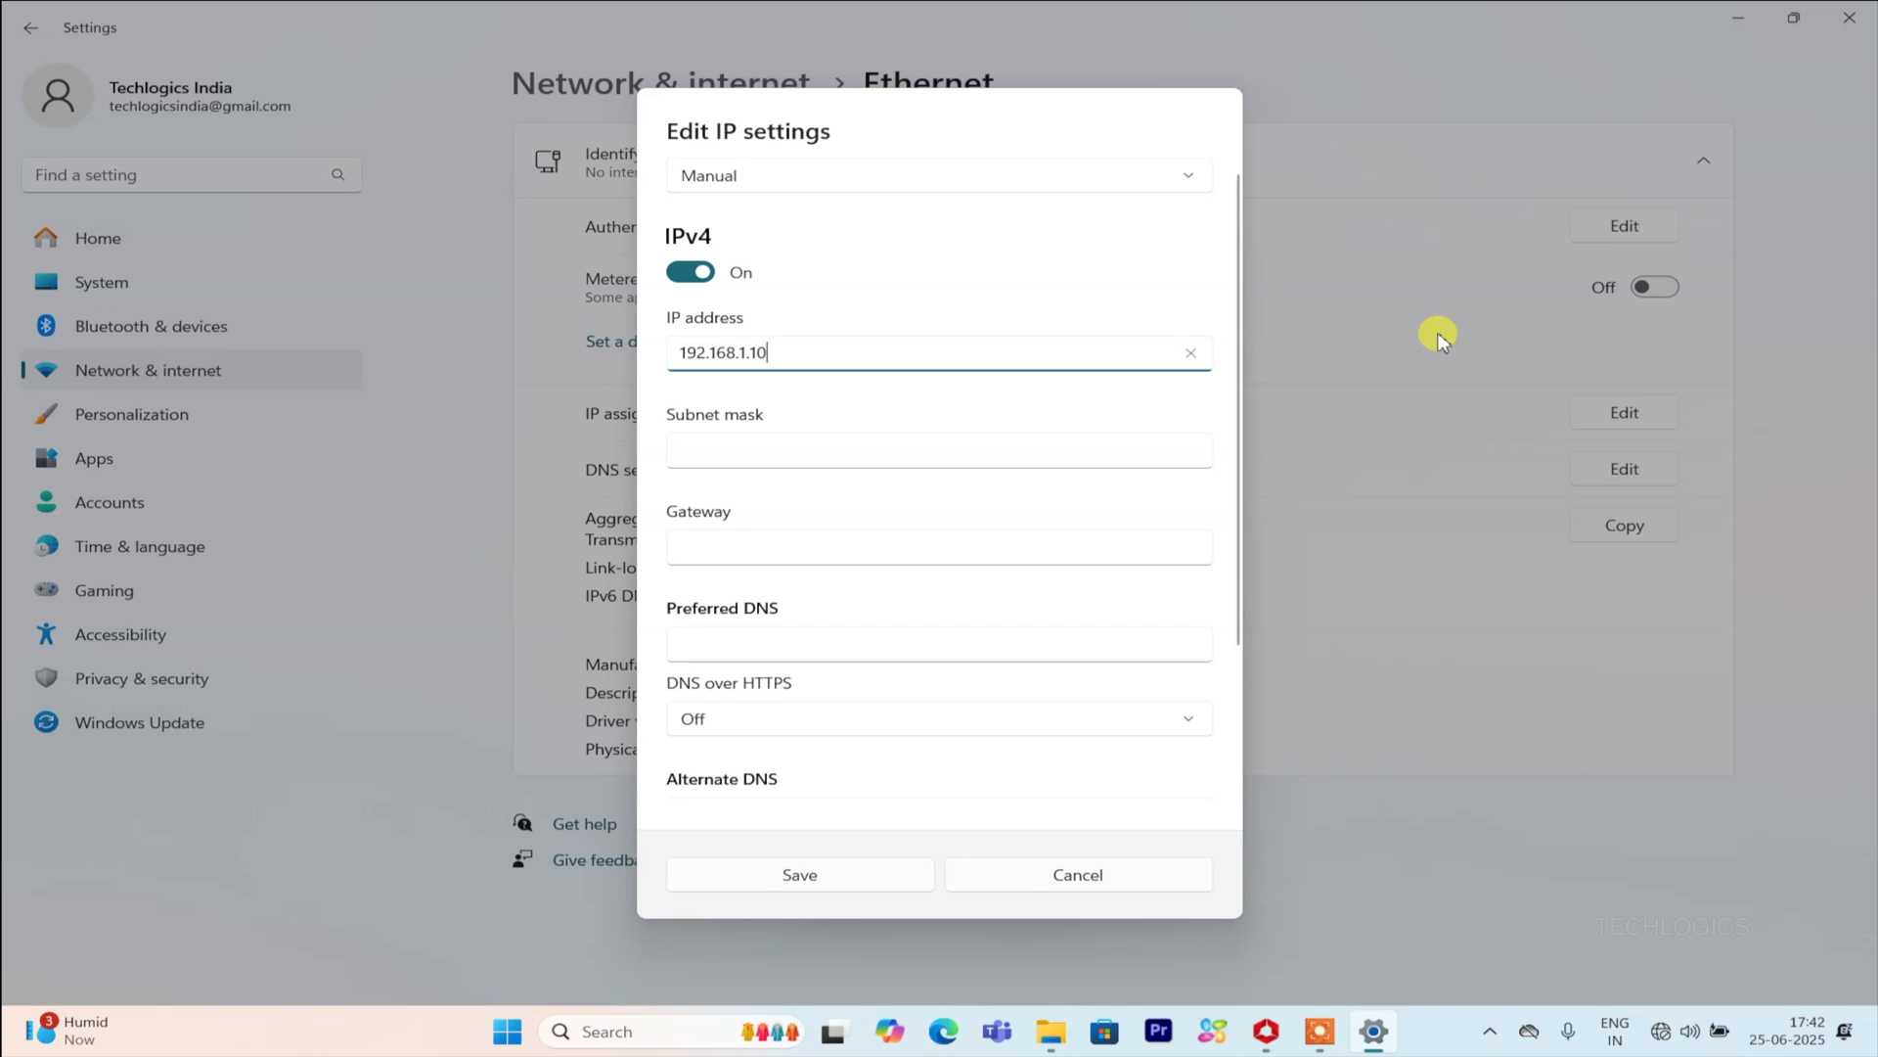
pyautogui.click(1044, 443)
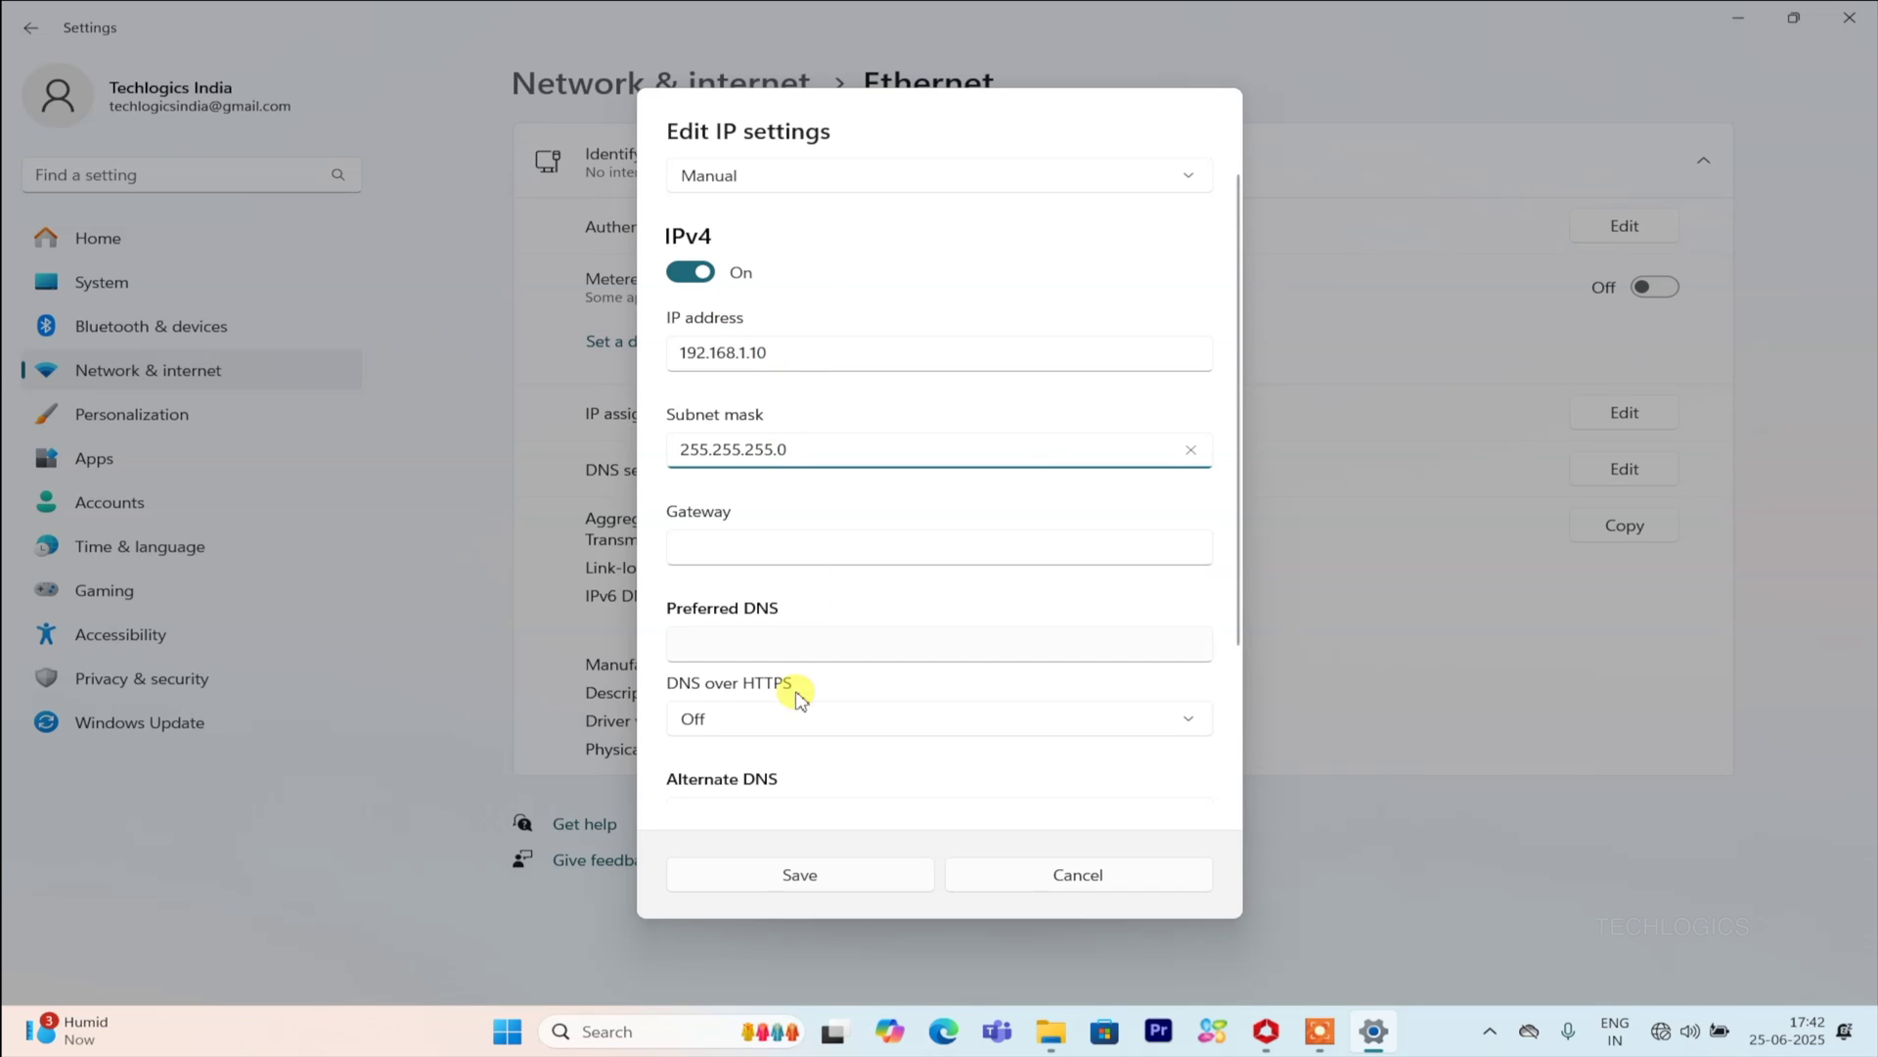
pyautogui.click(865, 875)
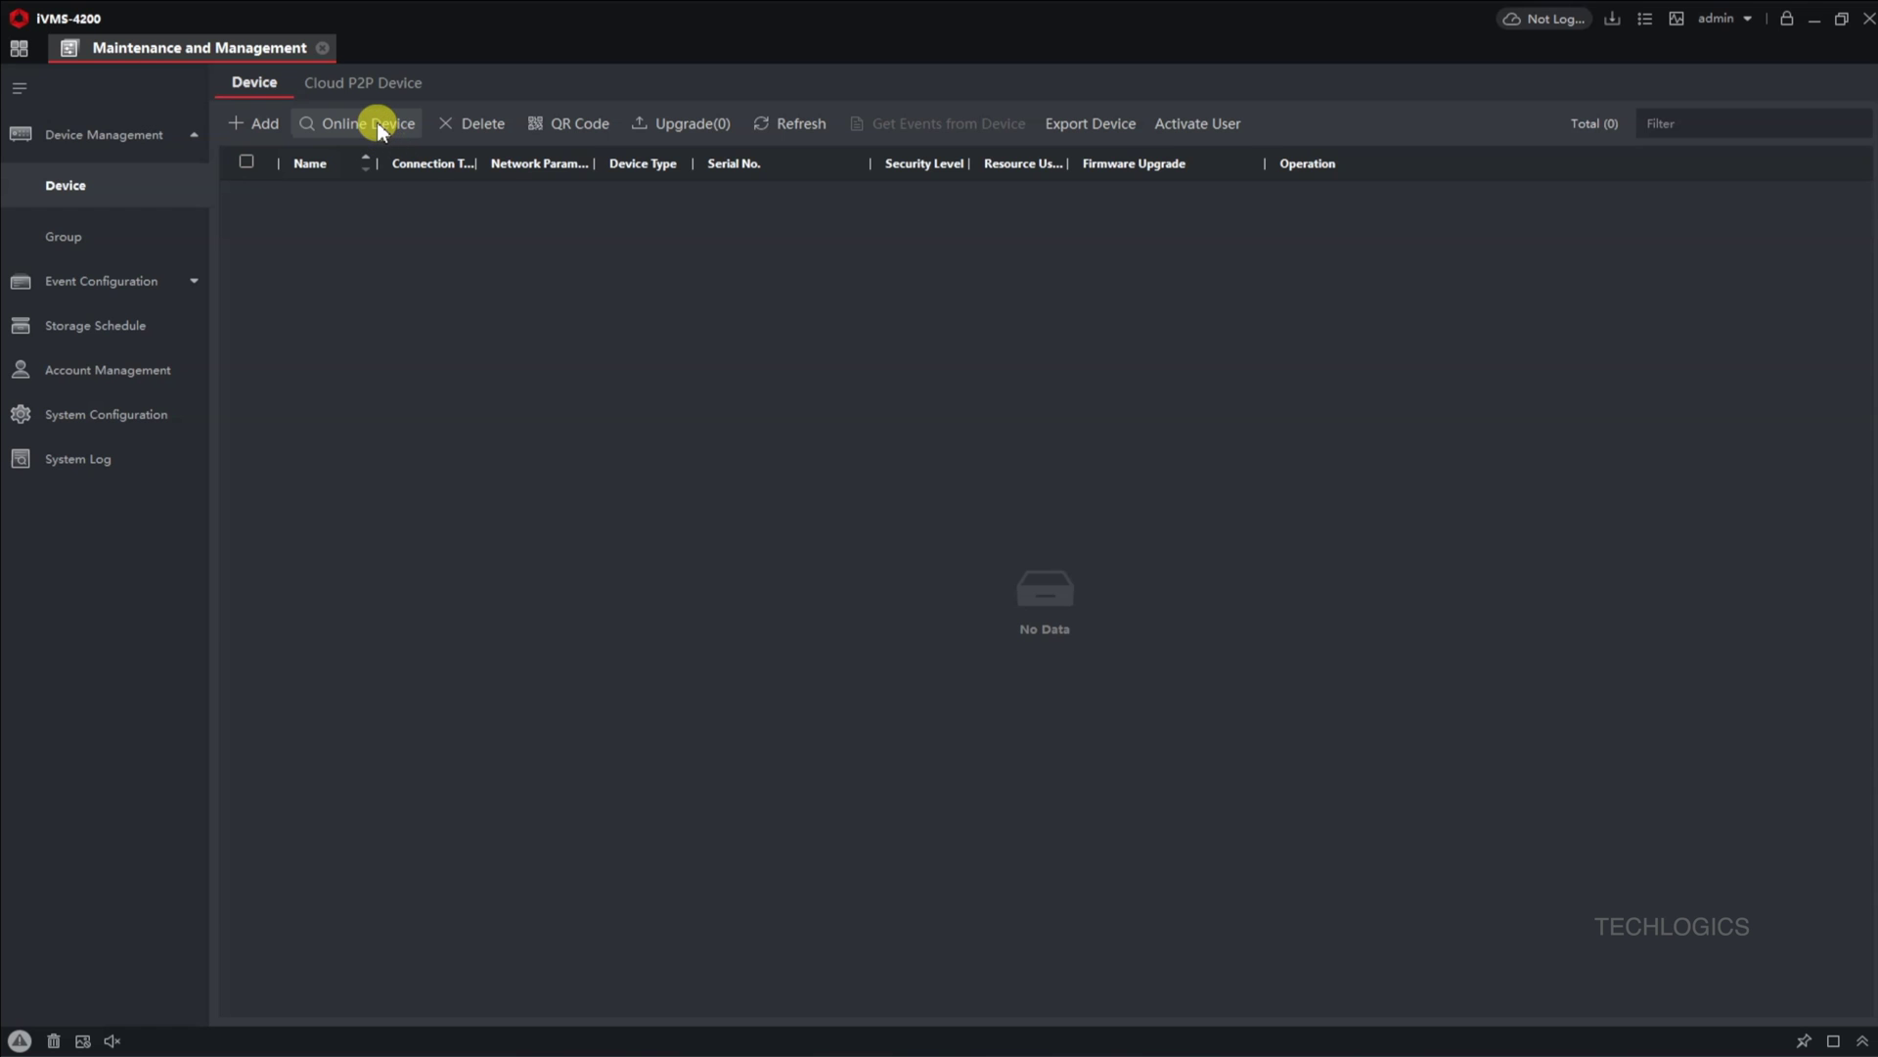
# Step: List online devices and select the inactive DS-2CD1323G2-LIU camera at 192.168.1.64
pyautogui.click(380, 126)
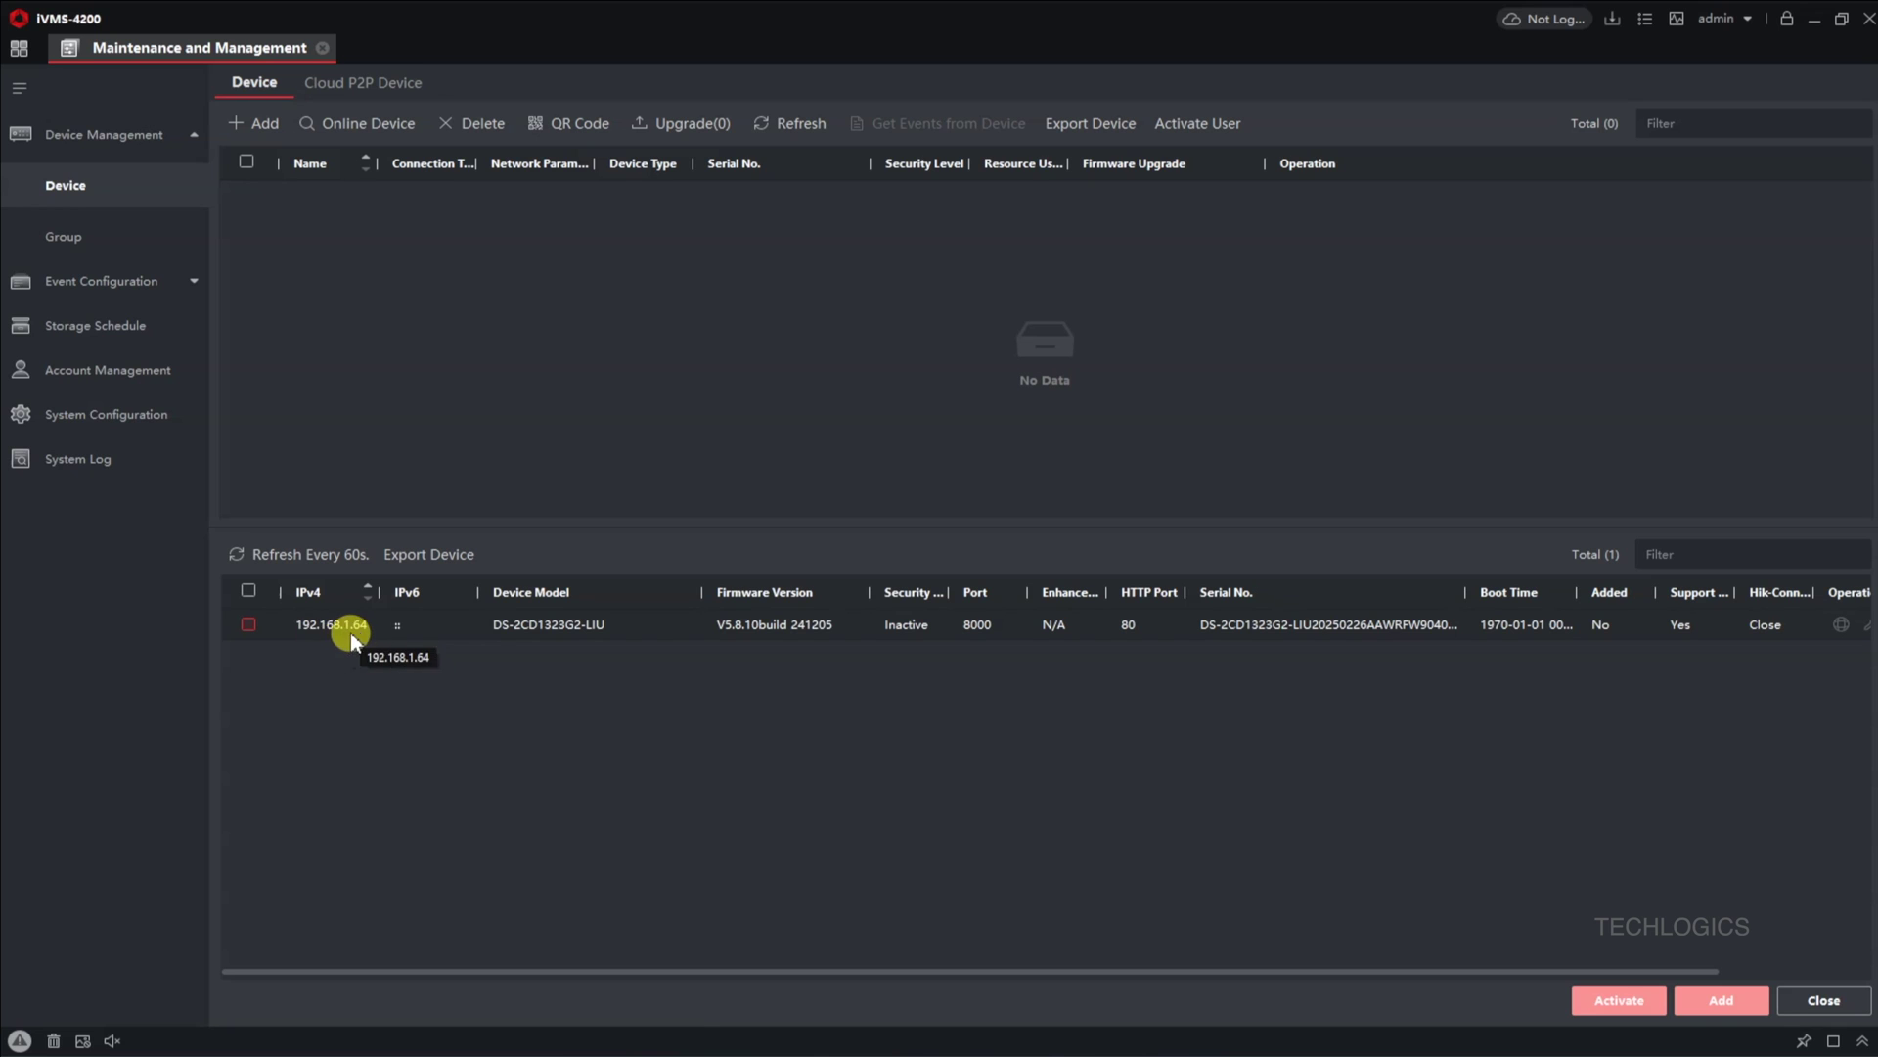
pyautogui.click(250, 627)
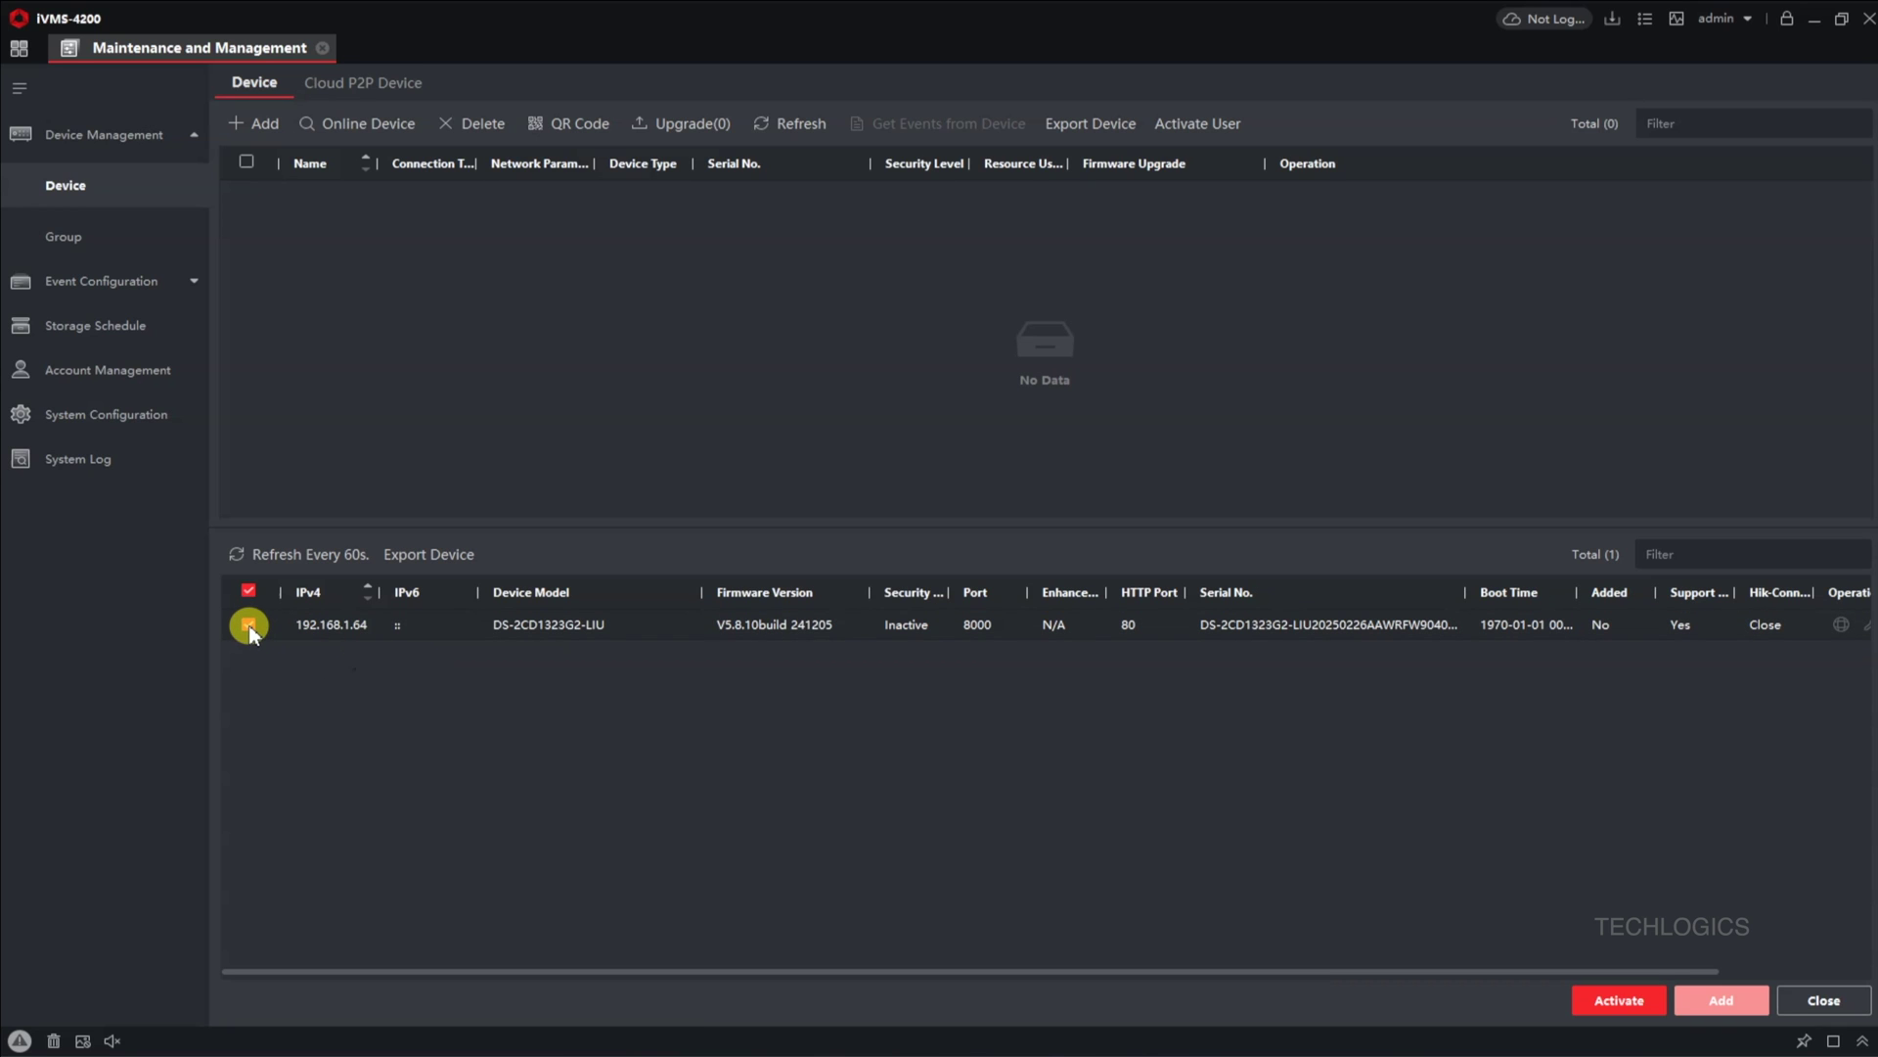
# Step: Activate the 192.168.1.64 camera with a new admin password, entered and confirmed
pyautogui.click(1585, 1008)
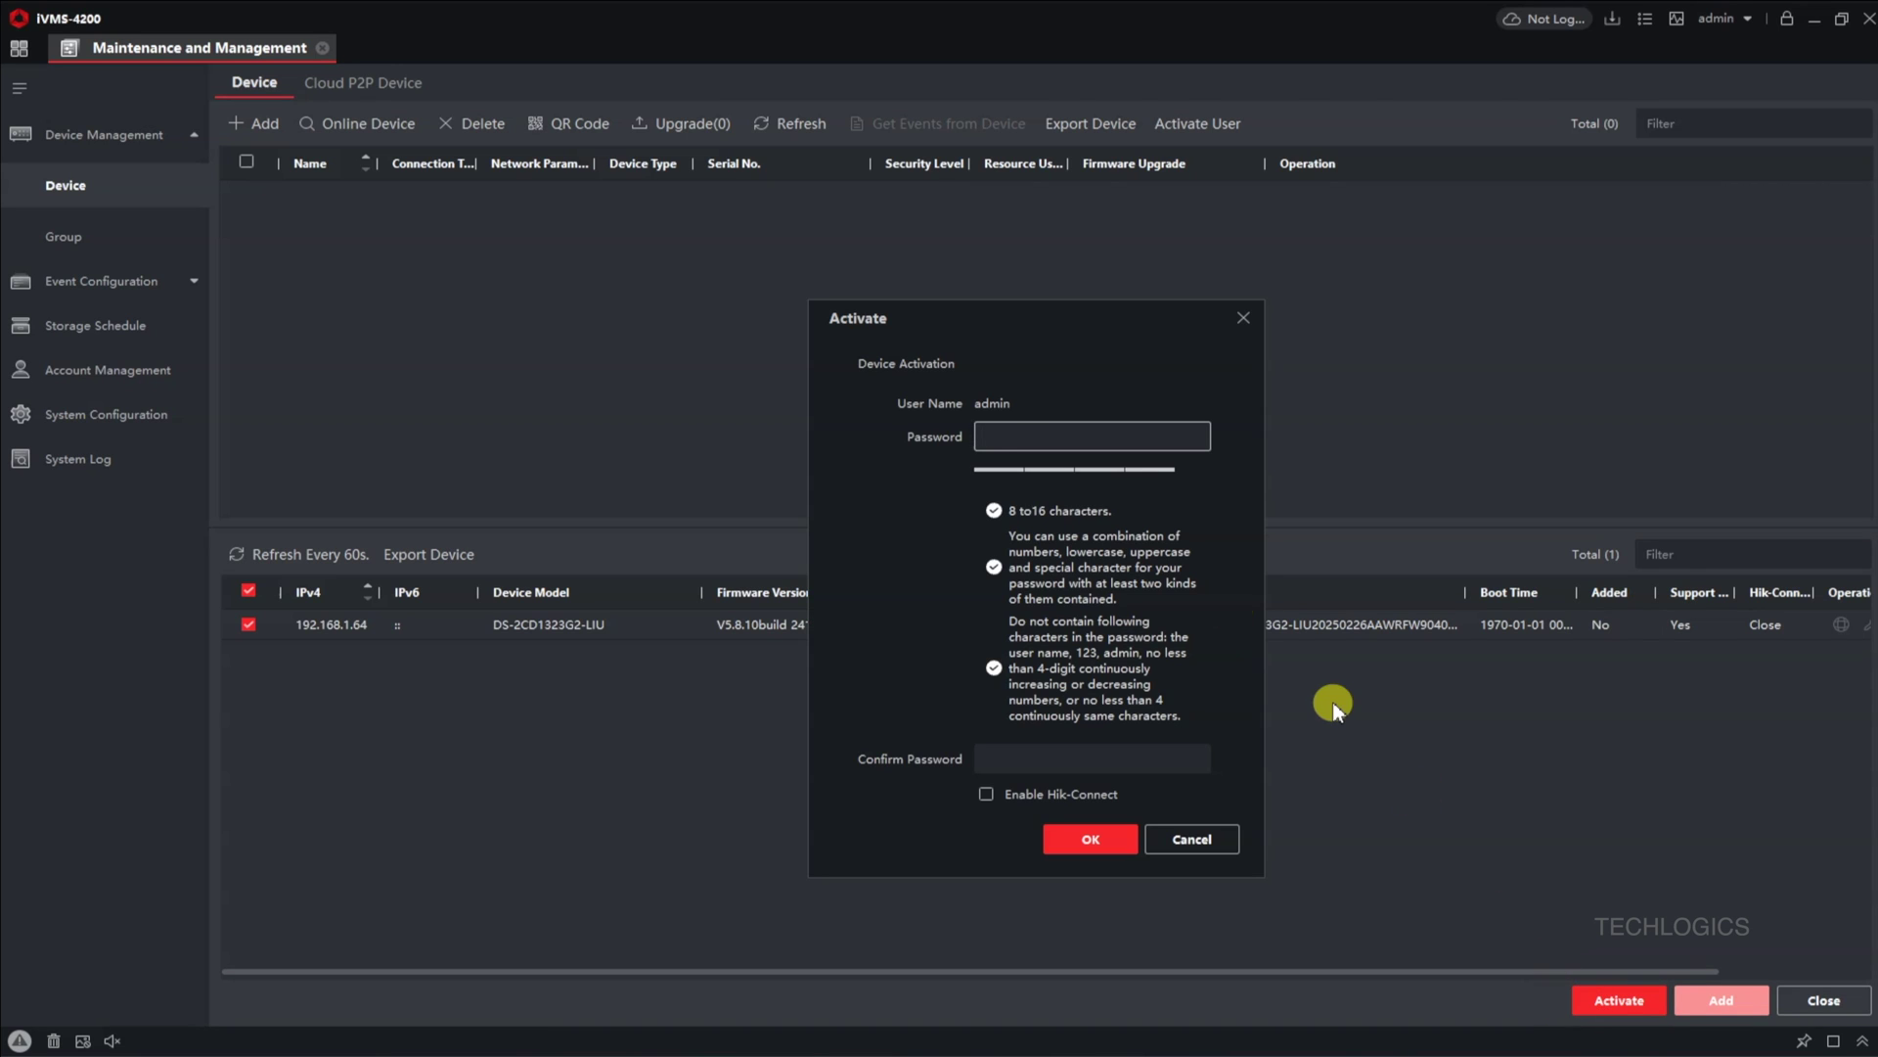
pyautogui.click(1018, 437)
pyautogui.click(993, 438)
pyautogui.write('••••••••••••')
pyautogui.press('Tab')
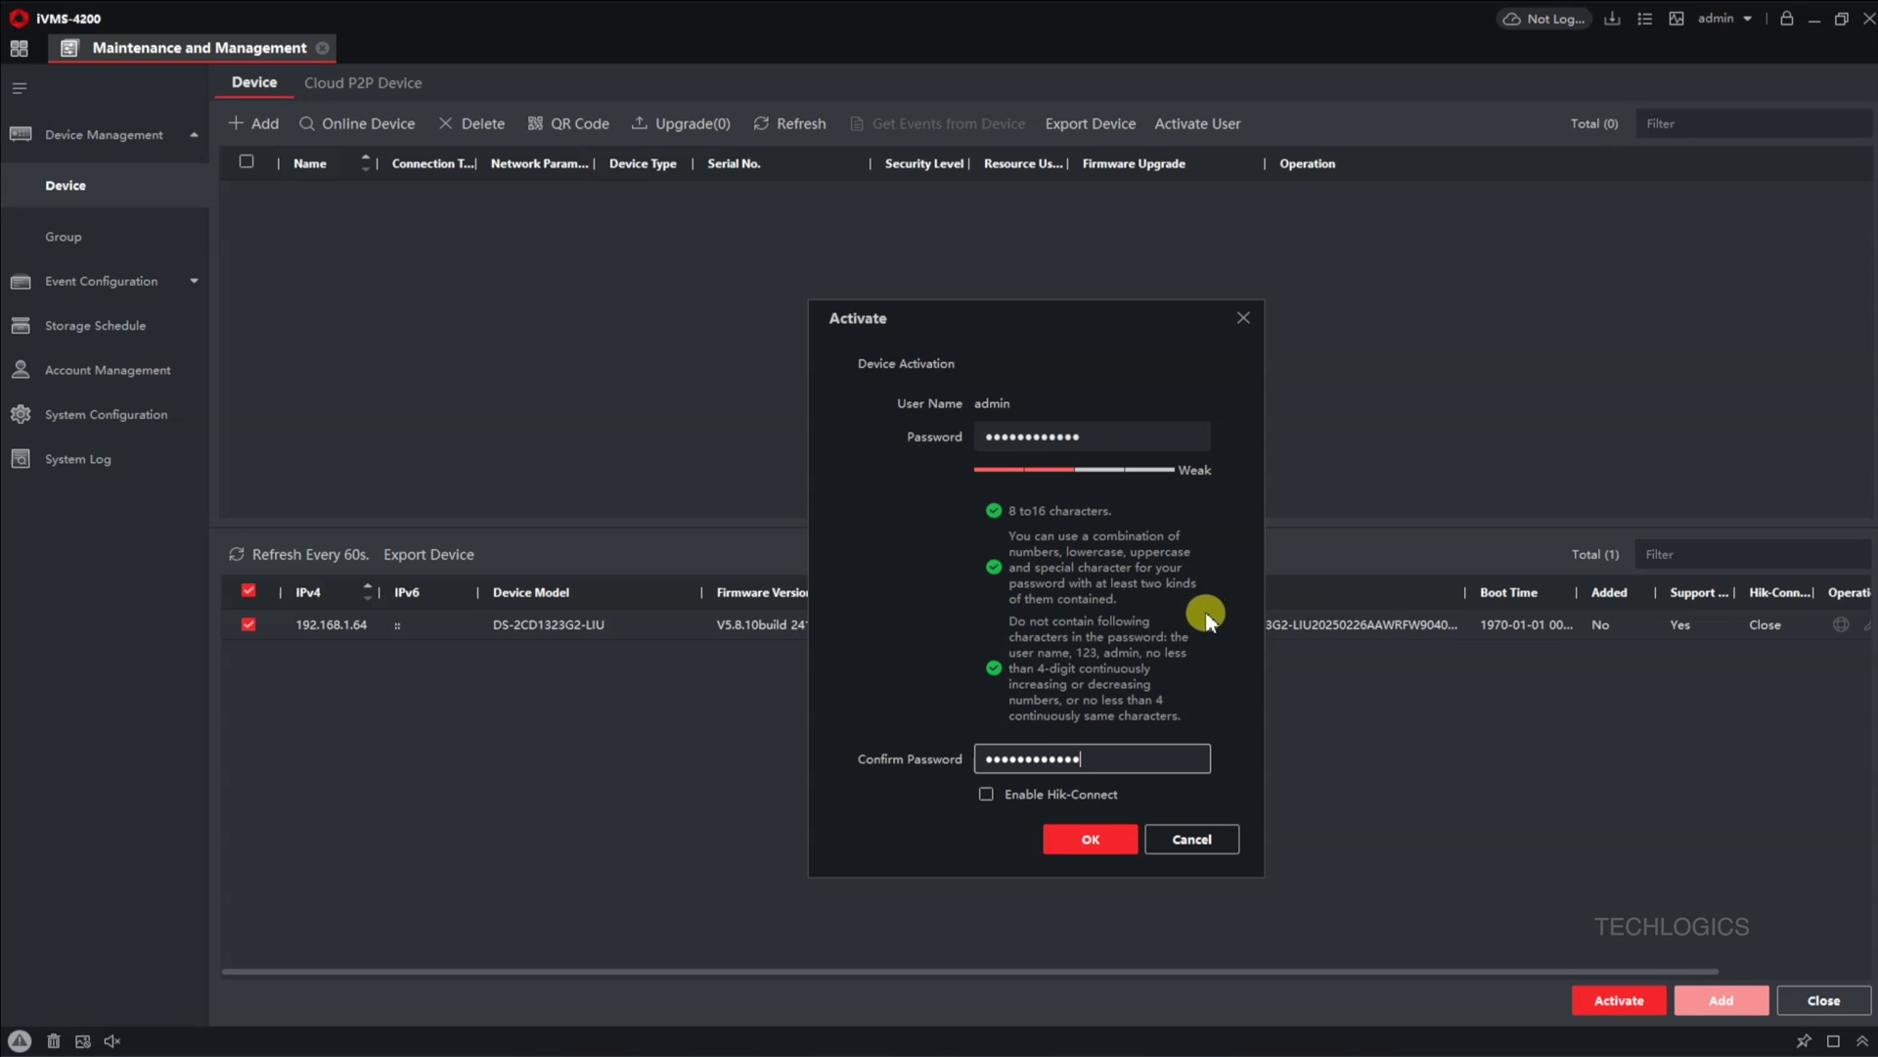
pyautogui.click(1094, 853)
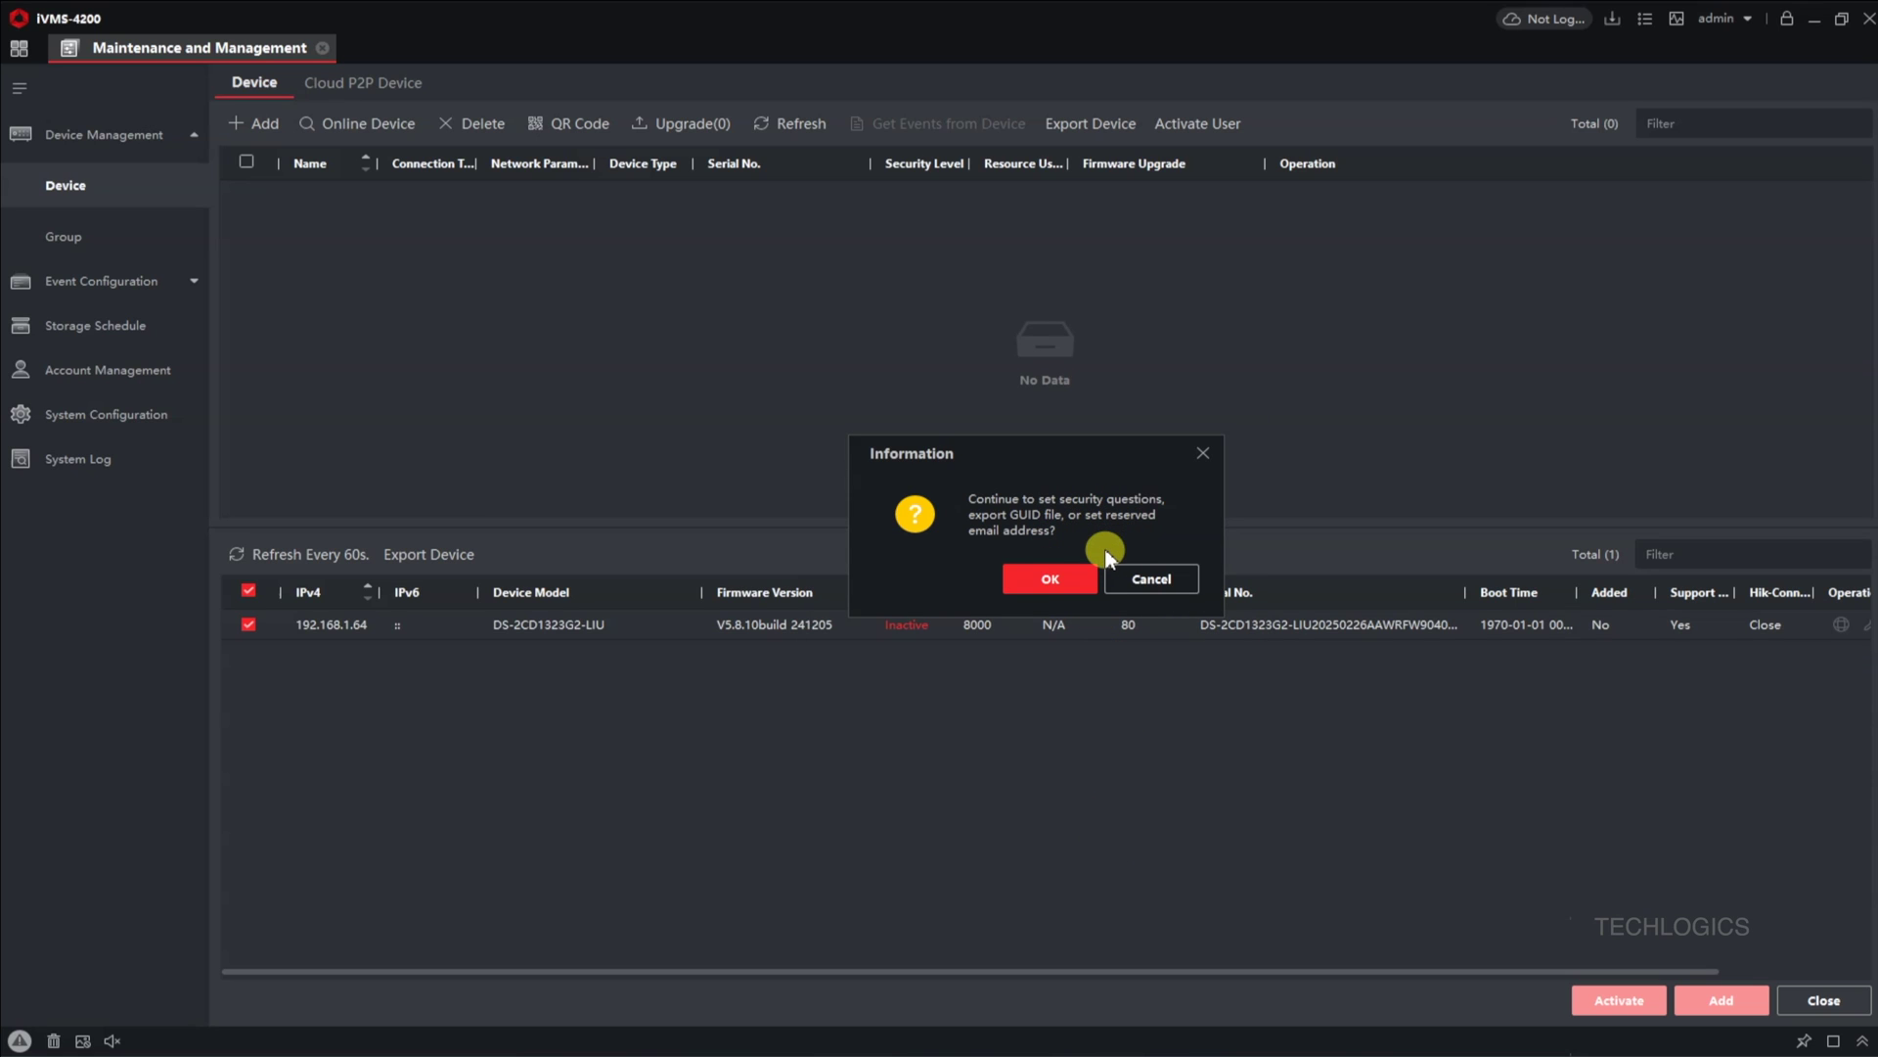
# Step: Set the camera's three security question answers, starting with 'test', so it shows Active
pyautogui.click(1077, 590)
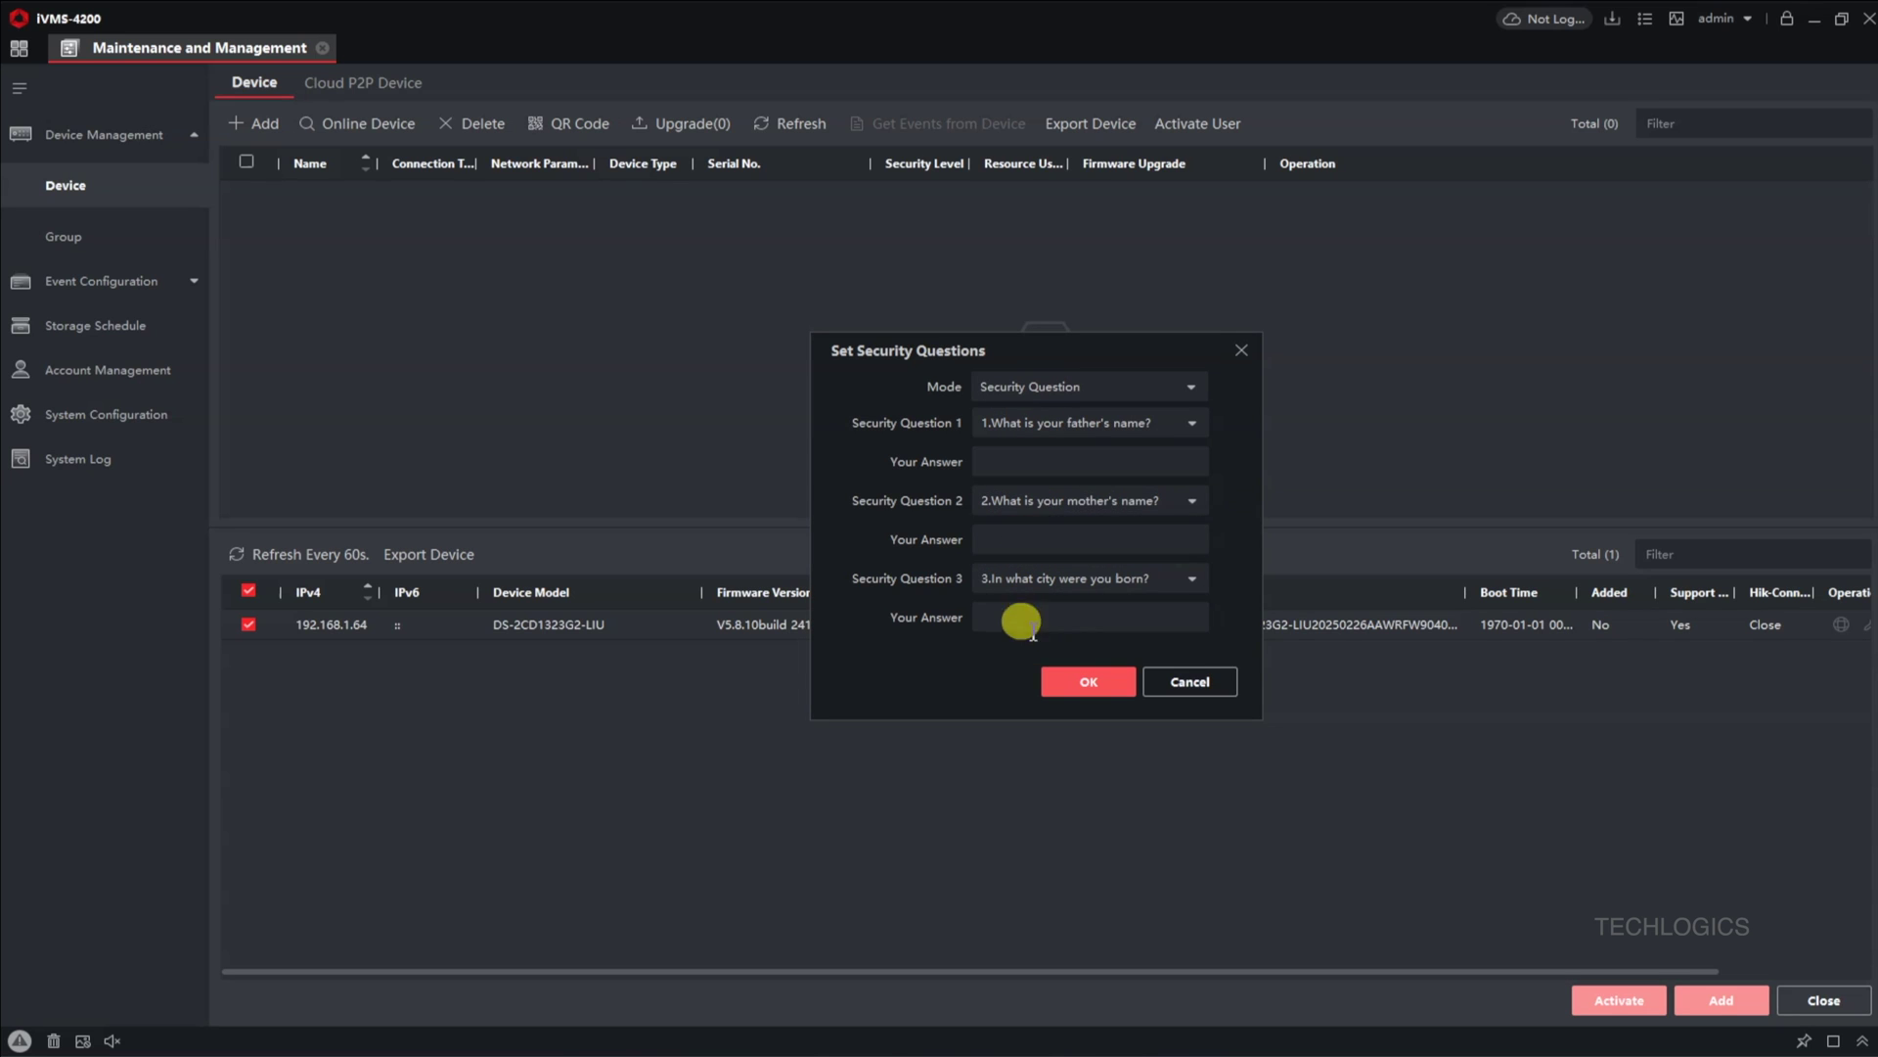
pyautogui.click(1076, 462)
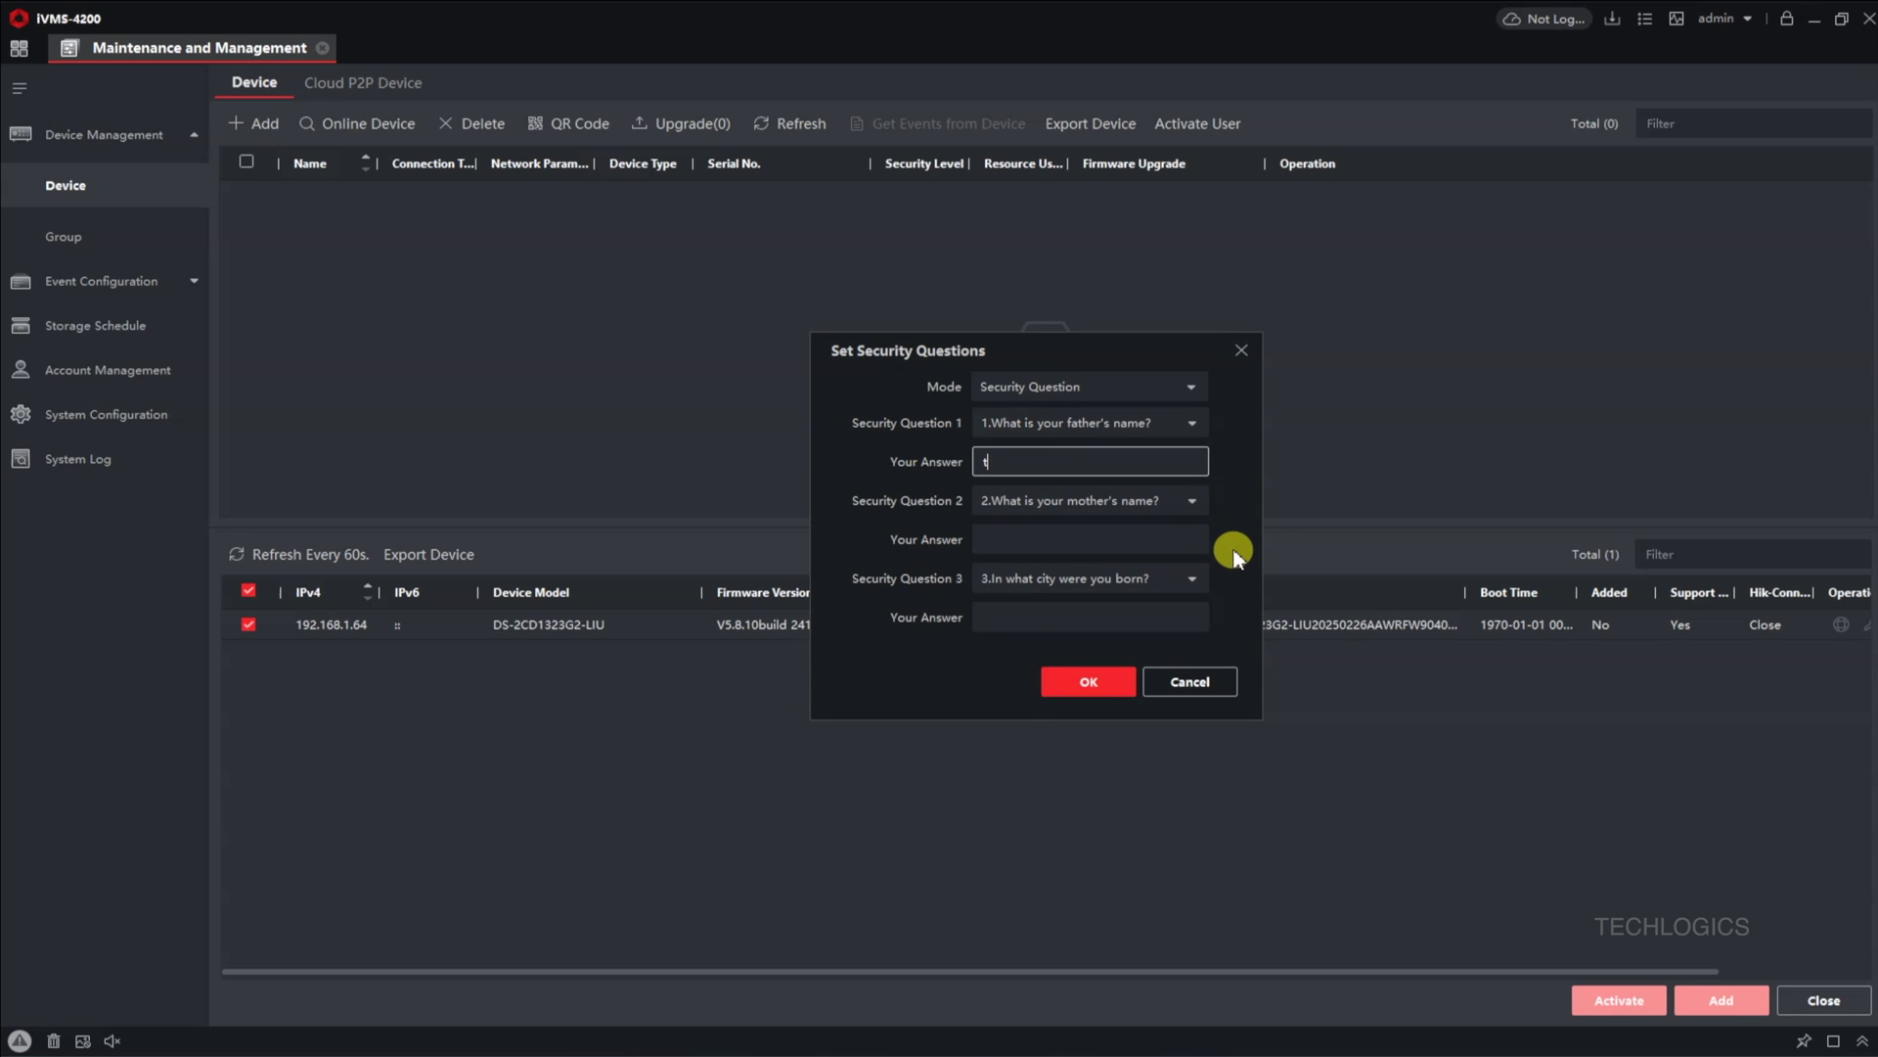
pyautogui.write('test')
pyautogui.press('Tab')
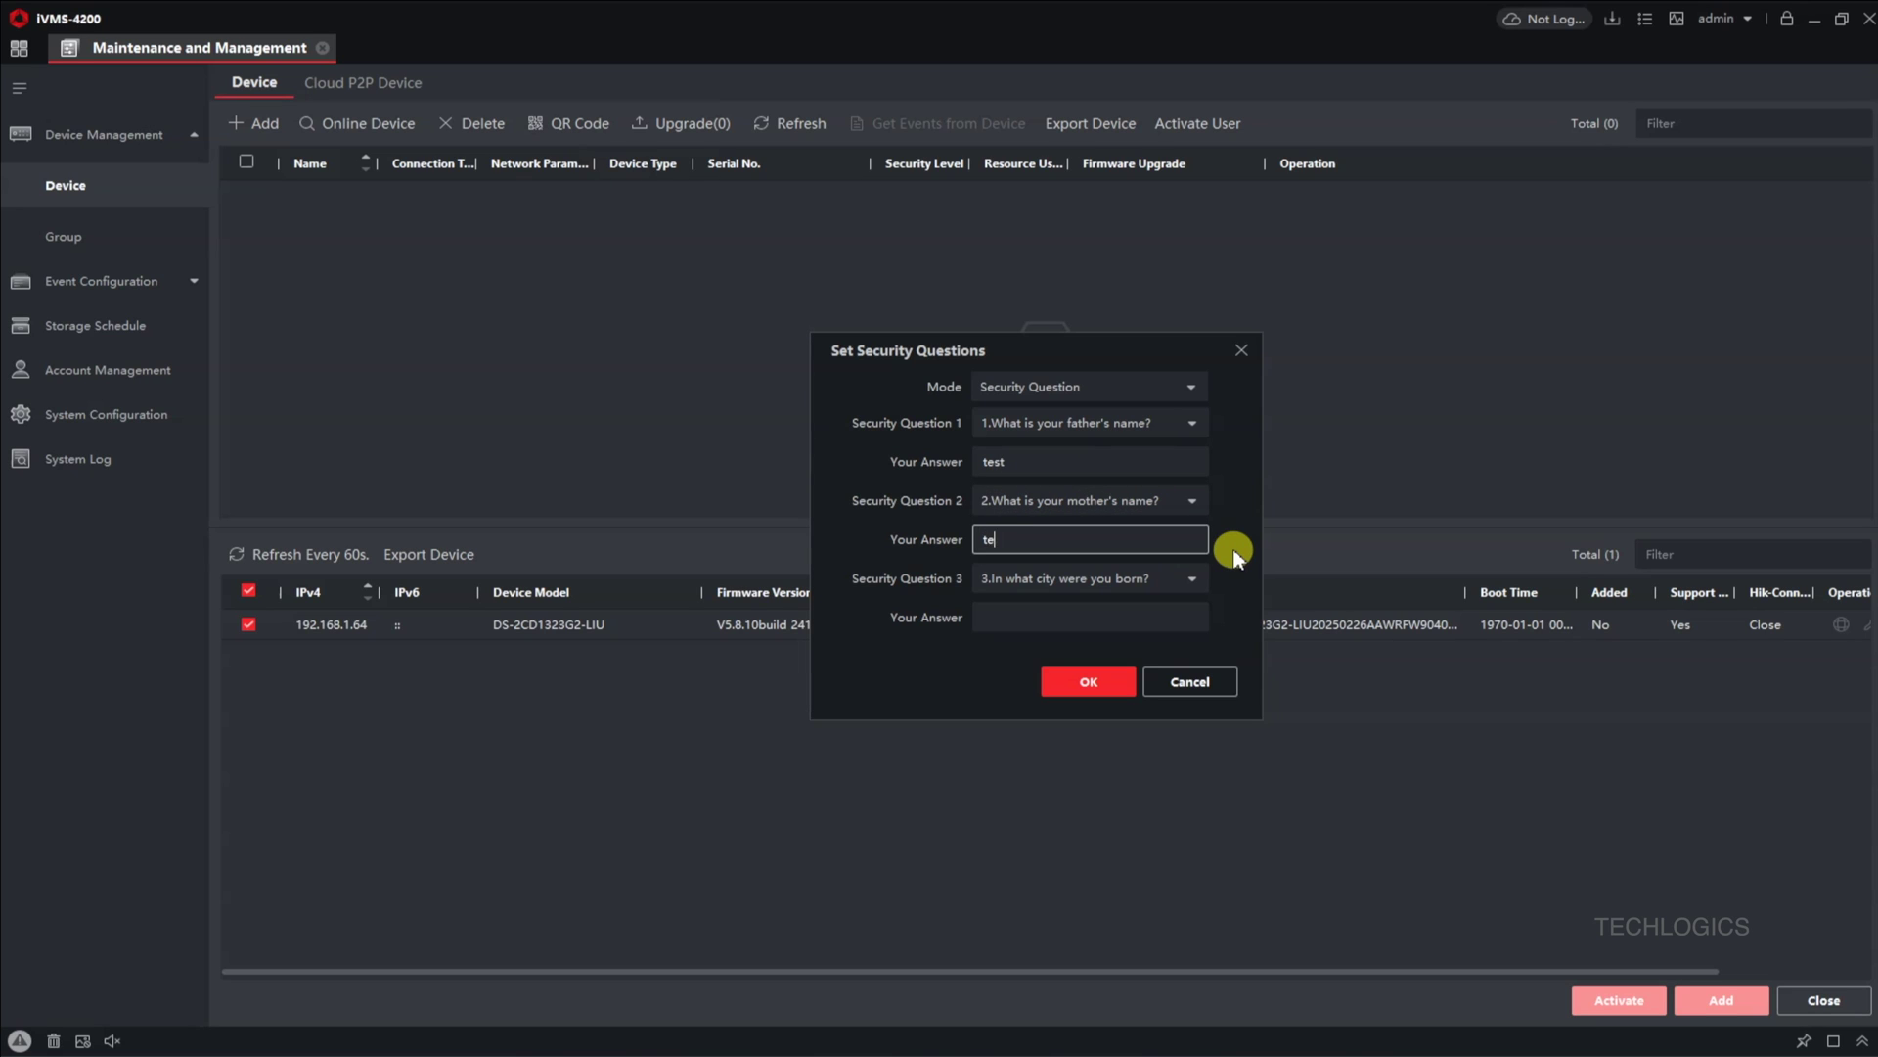
pyautogui.press('Tab')
pyautogui.press('Tab')
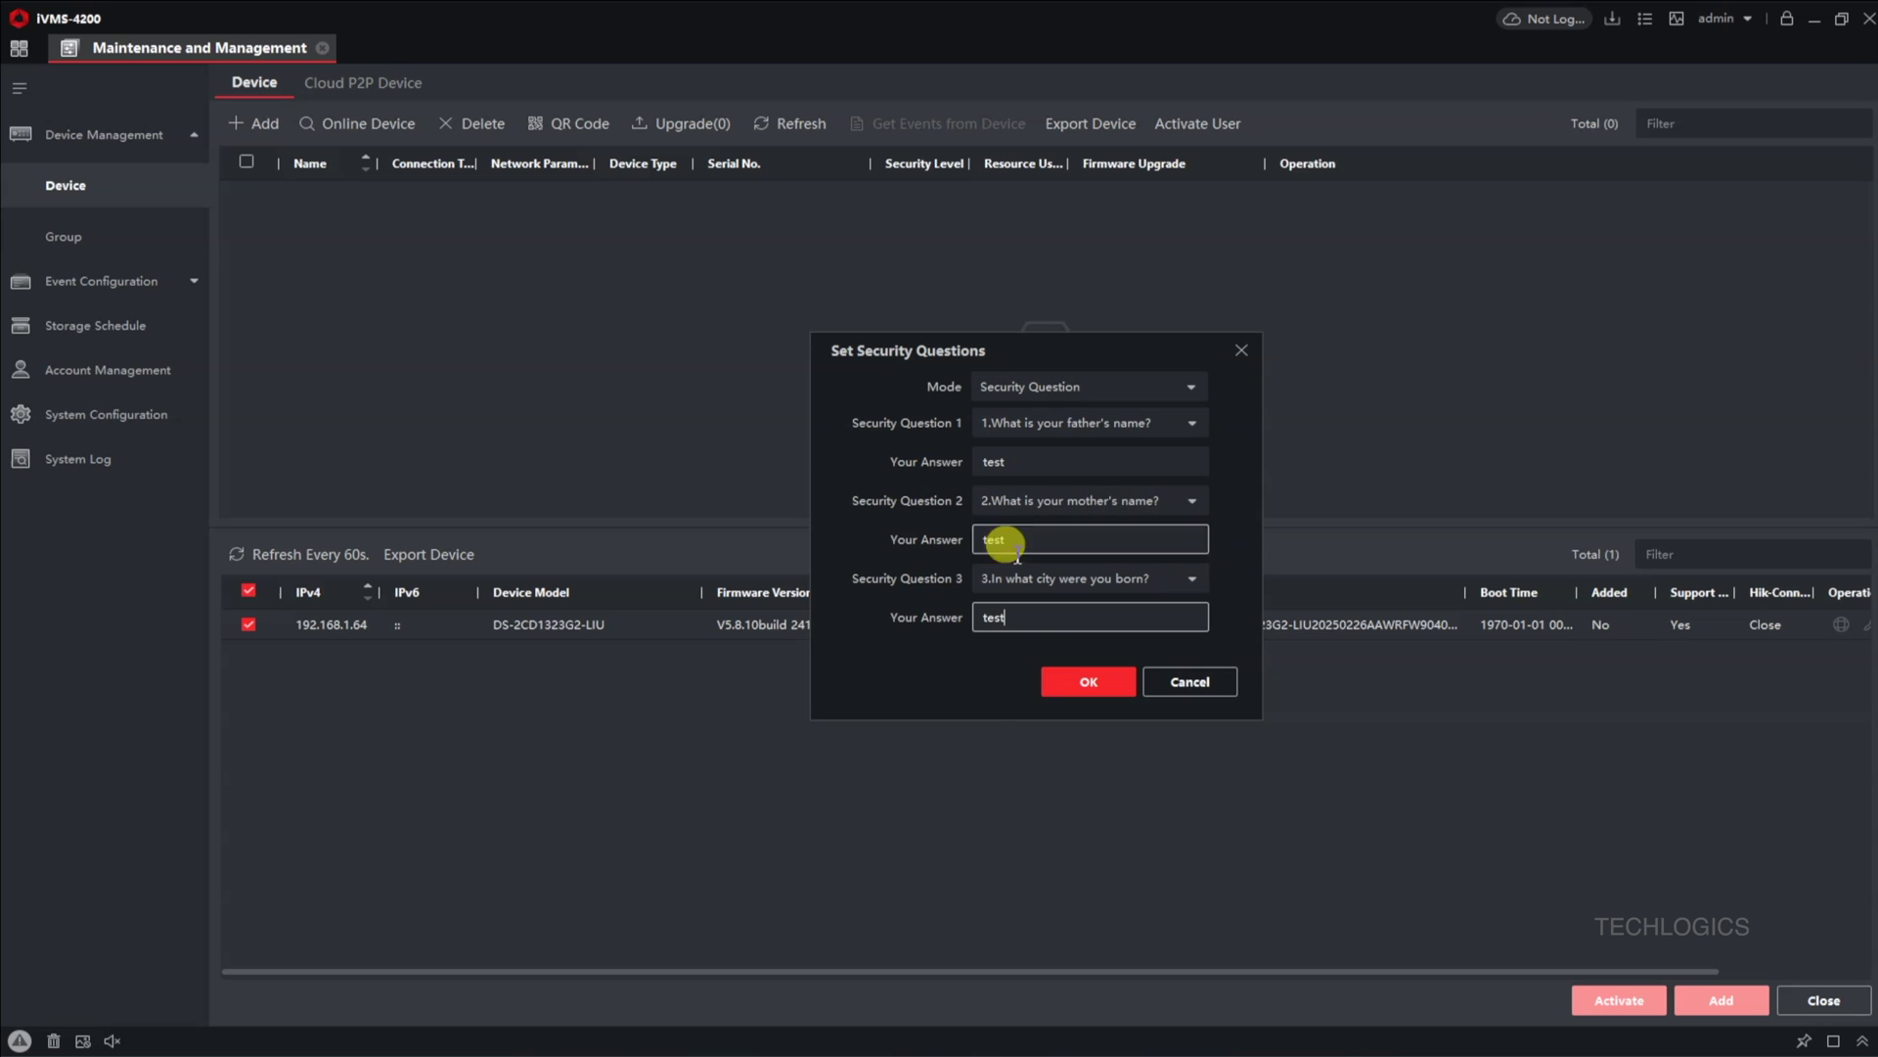
pyautogui.click(1113, 685)
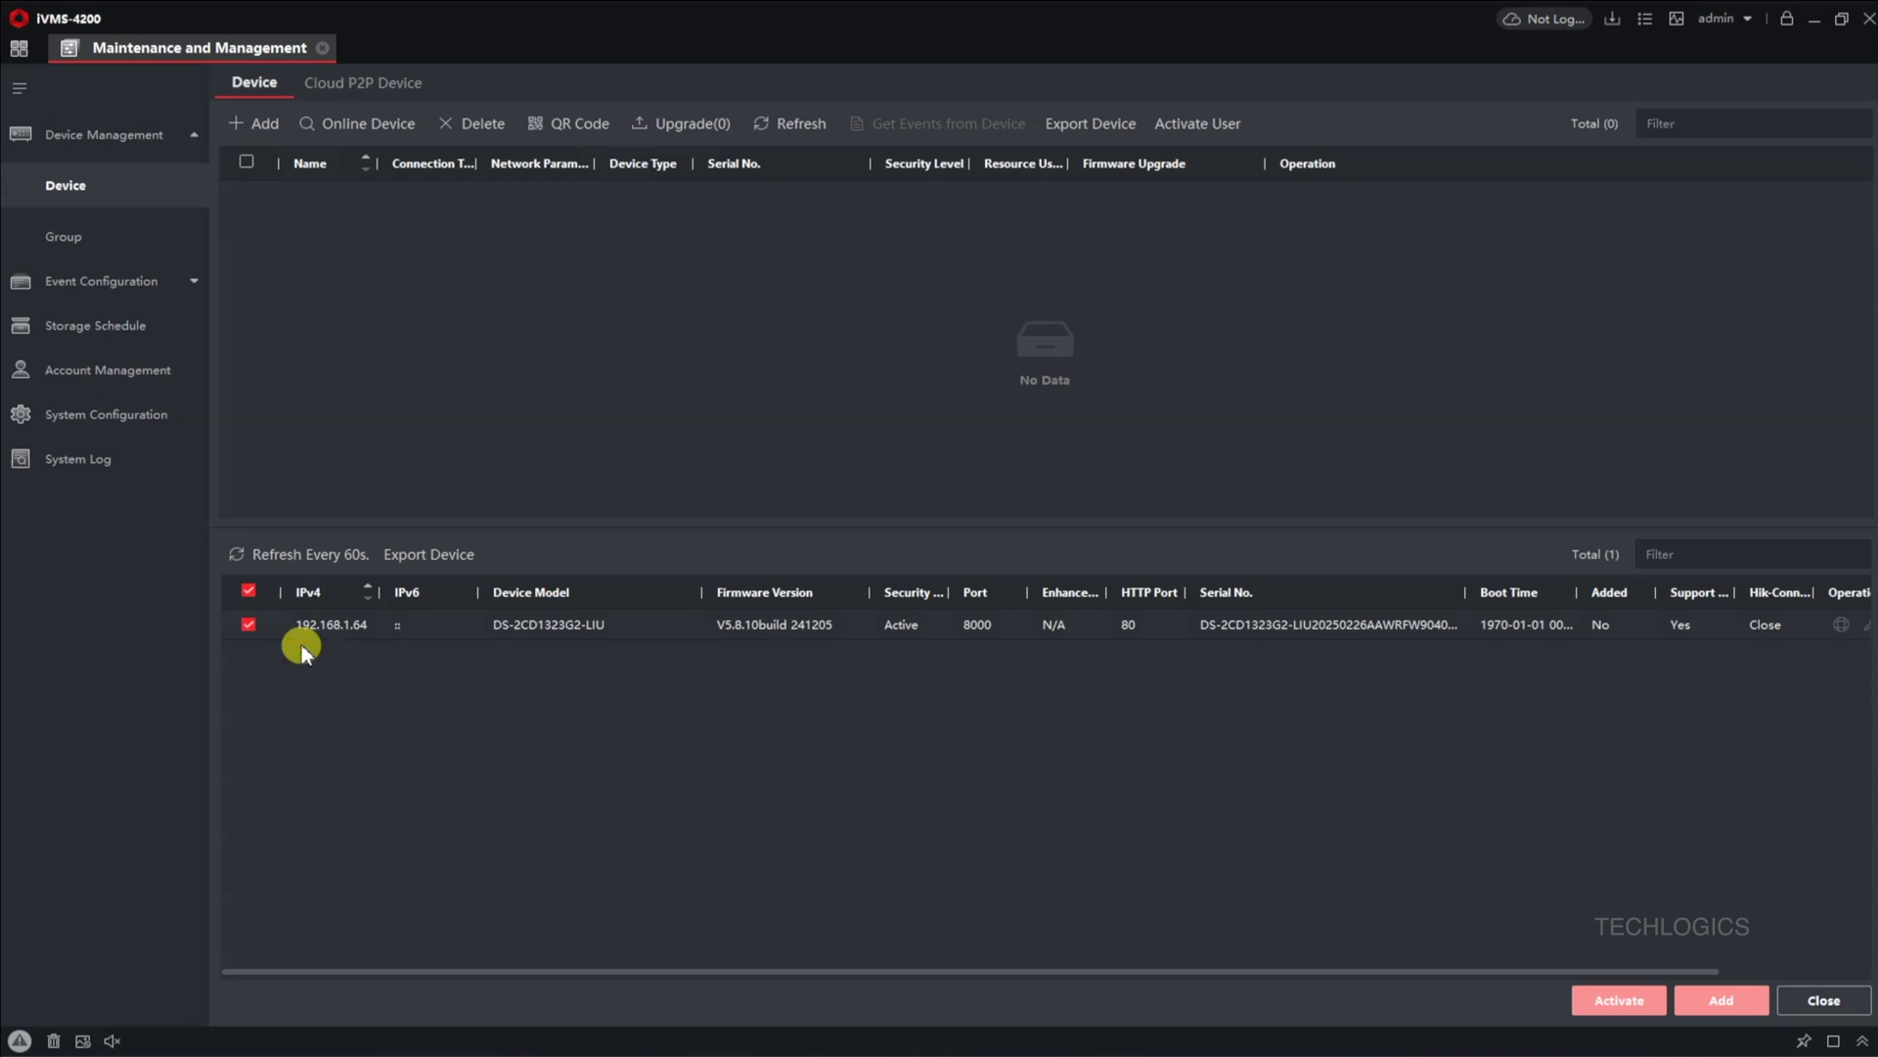
# Step: Add the 192.168.1.64 camera as 'LAN CAM' with login details and time sync, then enable microphones
pyautogui.click(333, 555)
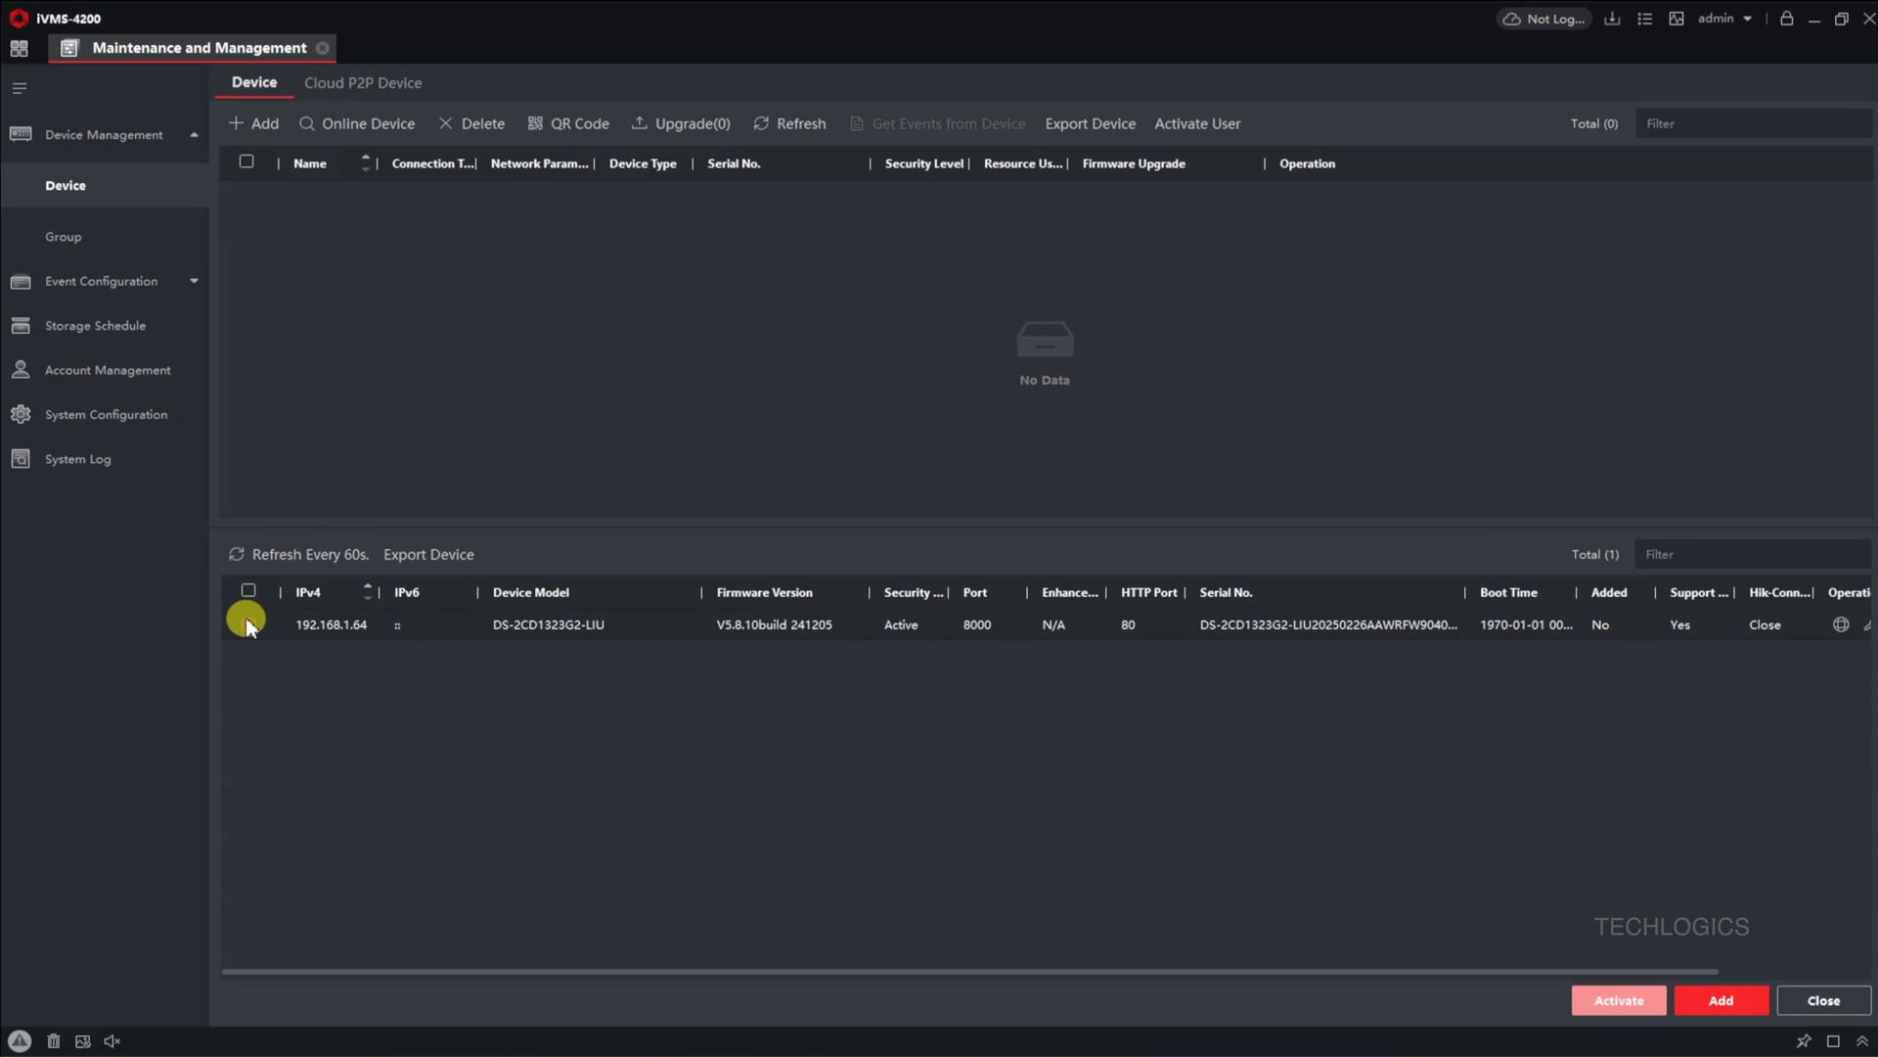
pyautogui.click(249, 624)
pyautogui.click(1692, 1007)
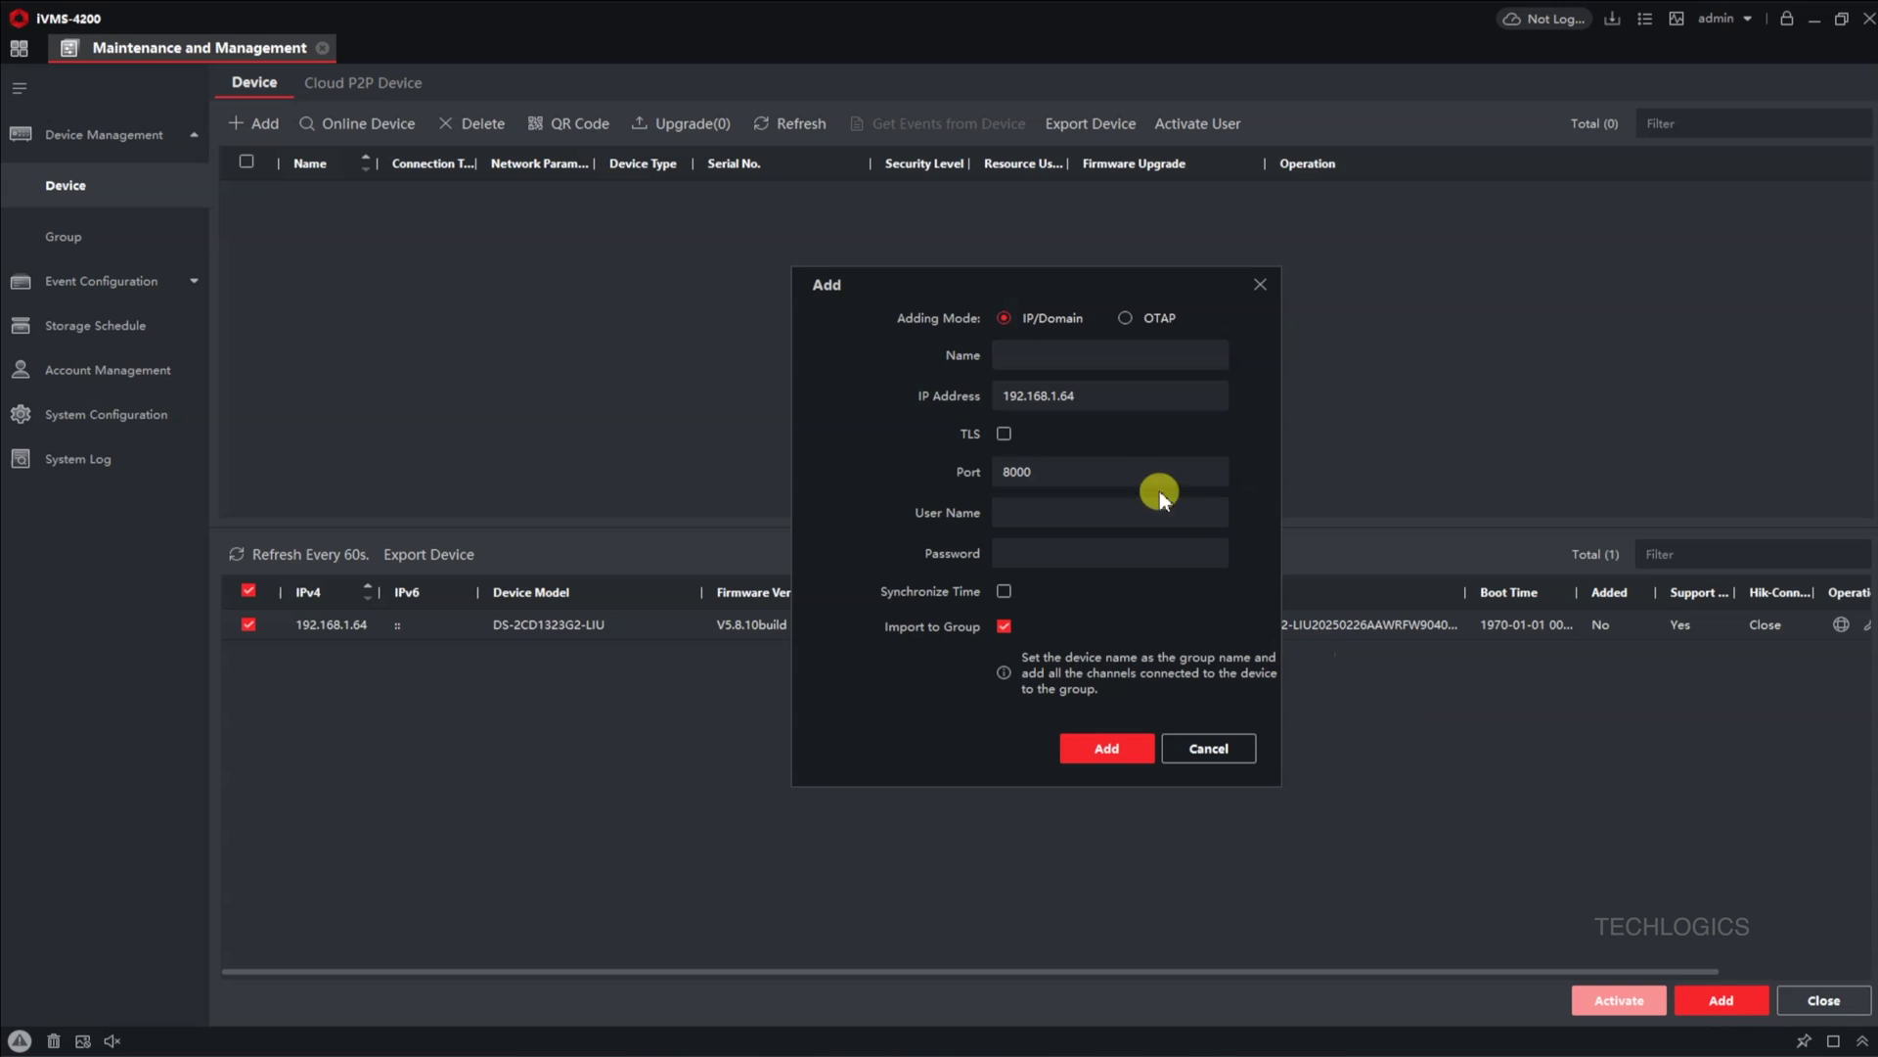
pyautogui.click(1126, 357)
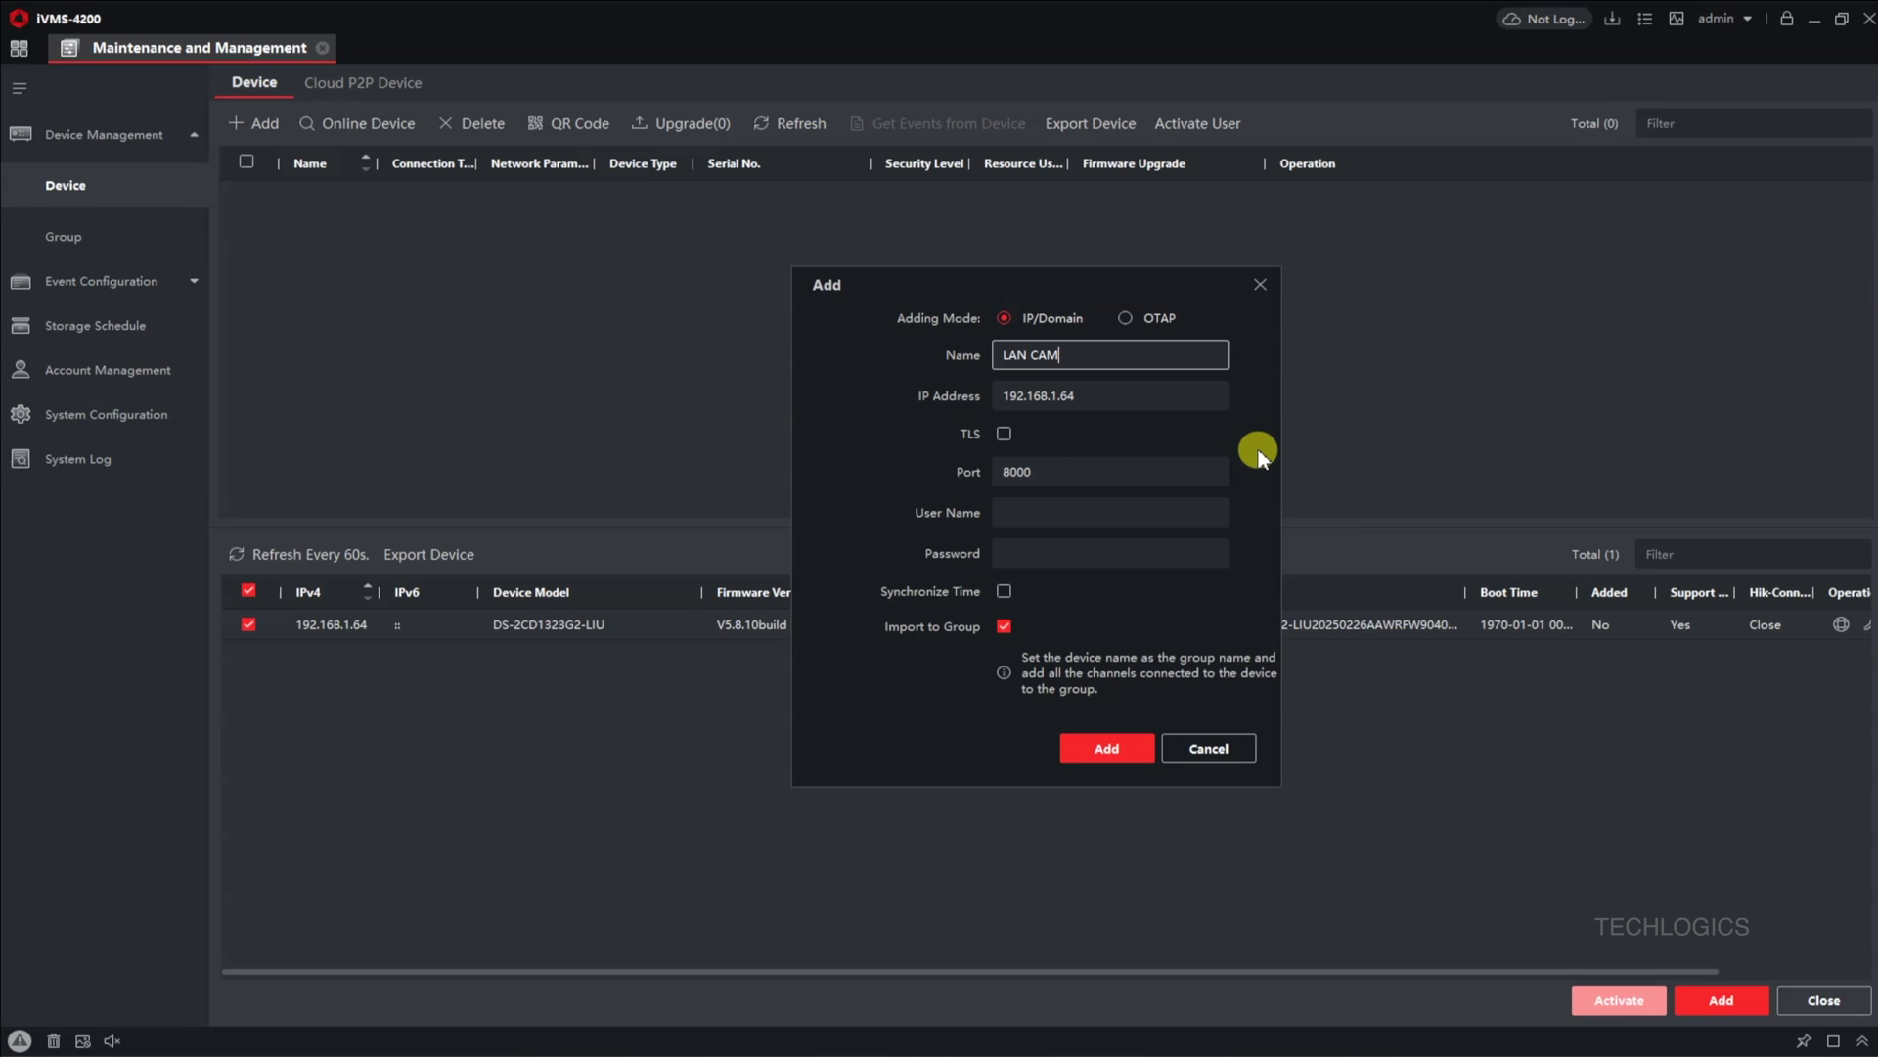
pyautogui.click(1179, 508)
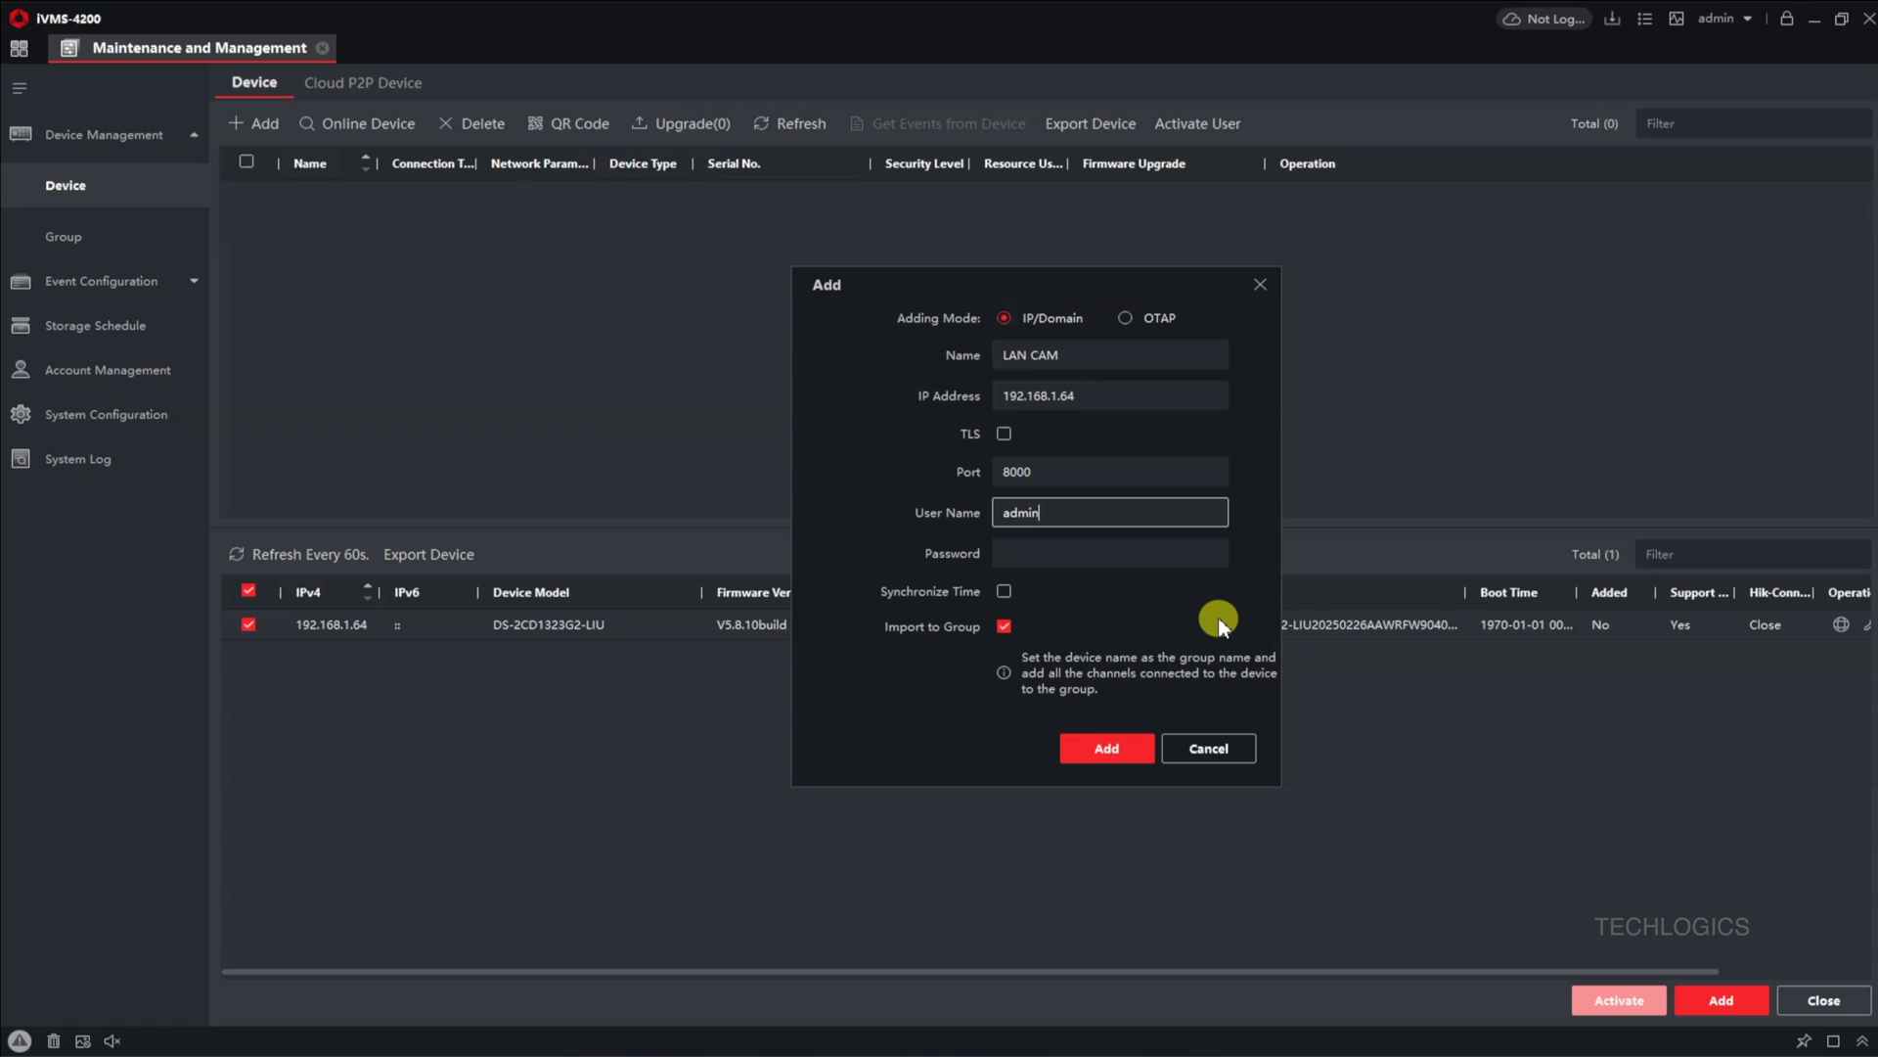
pyautogui.press('Tab')
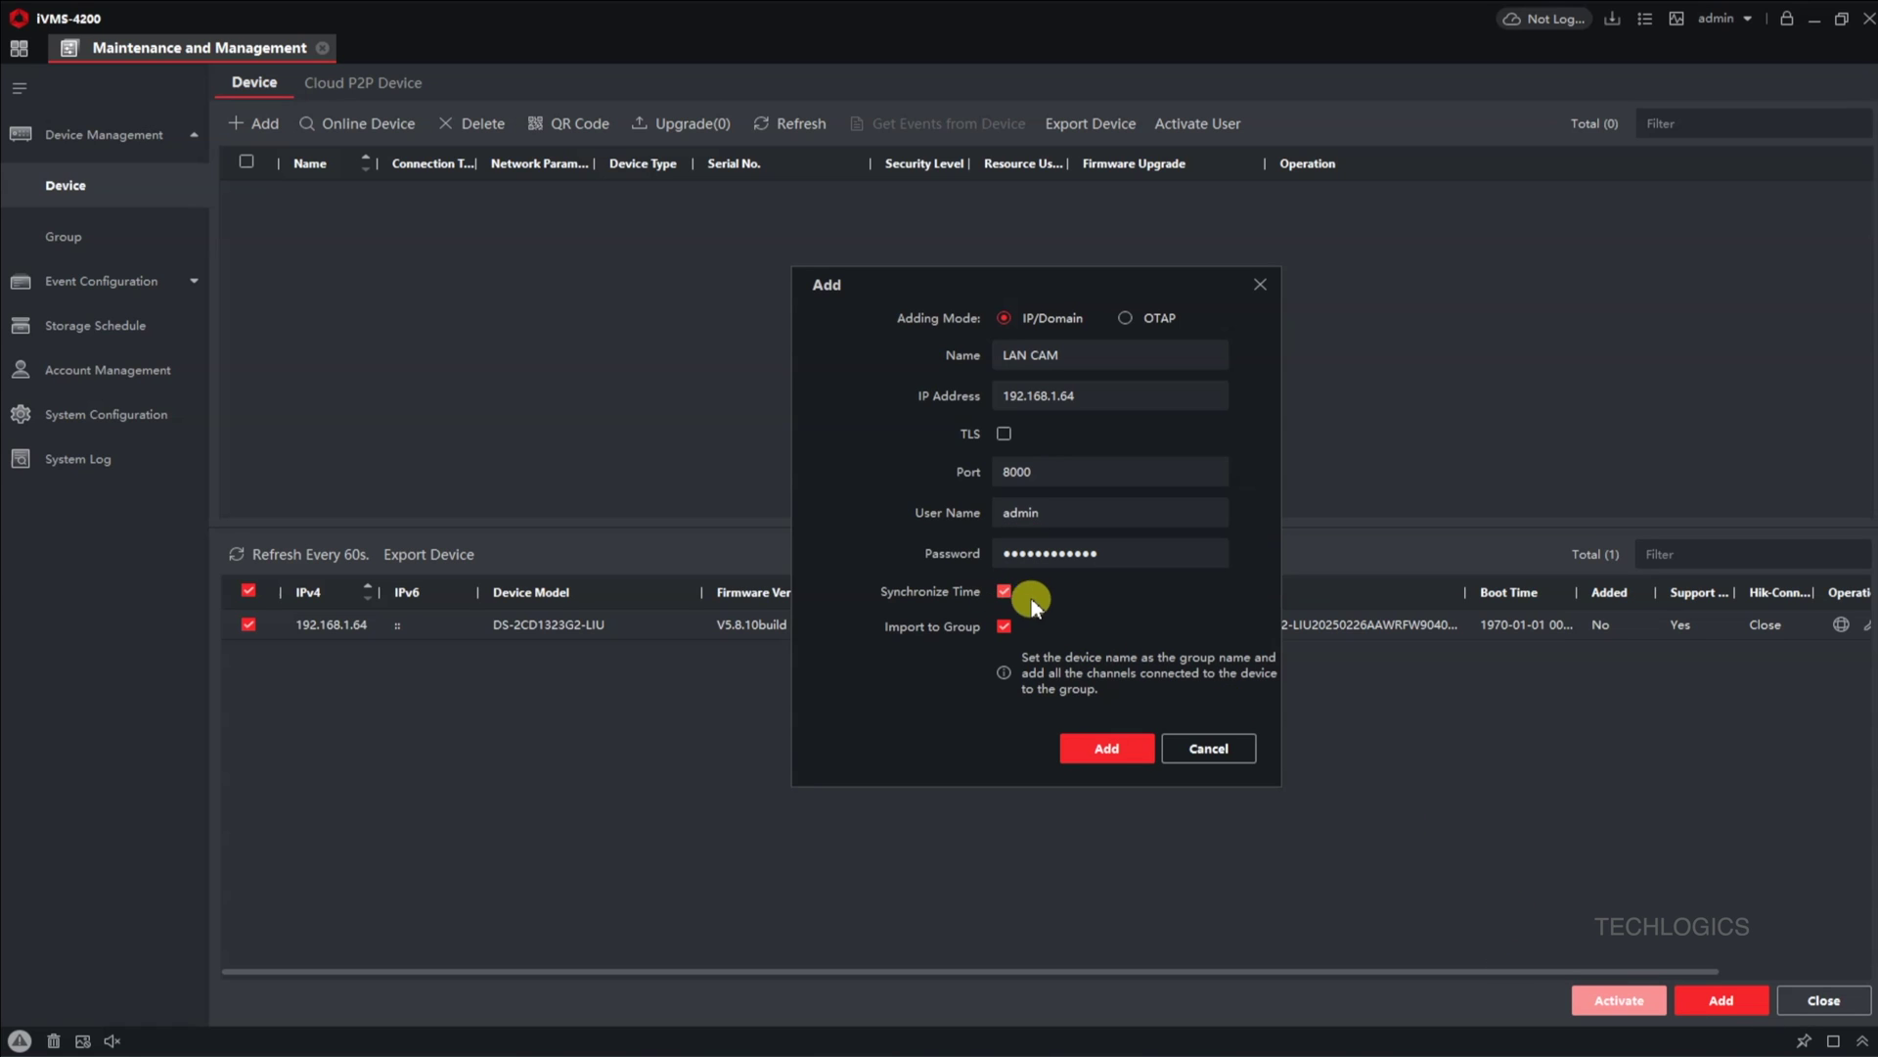
pyautogui.click(1126, 759)
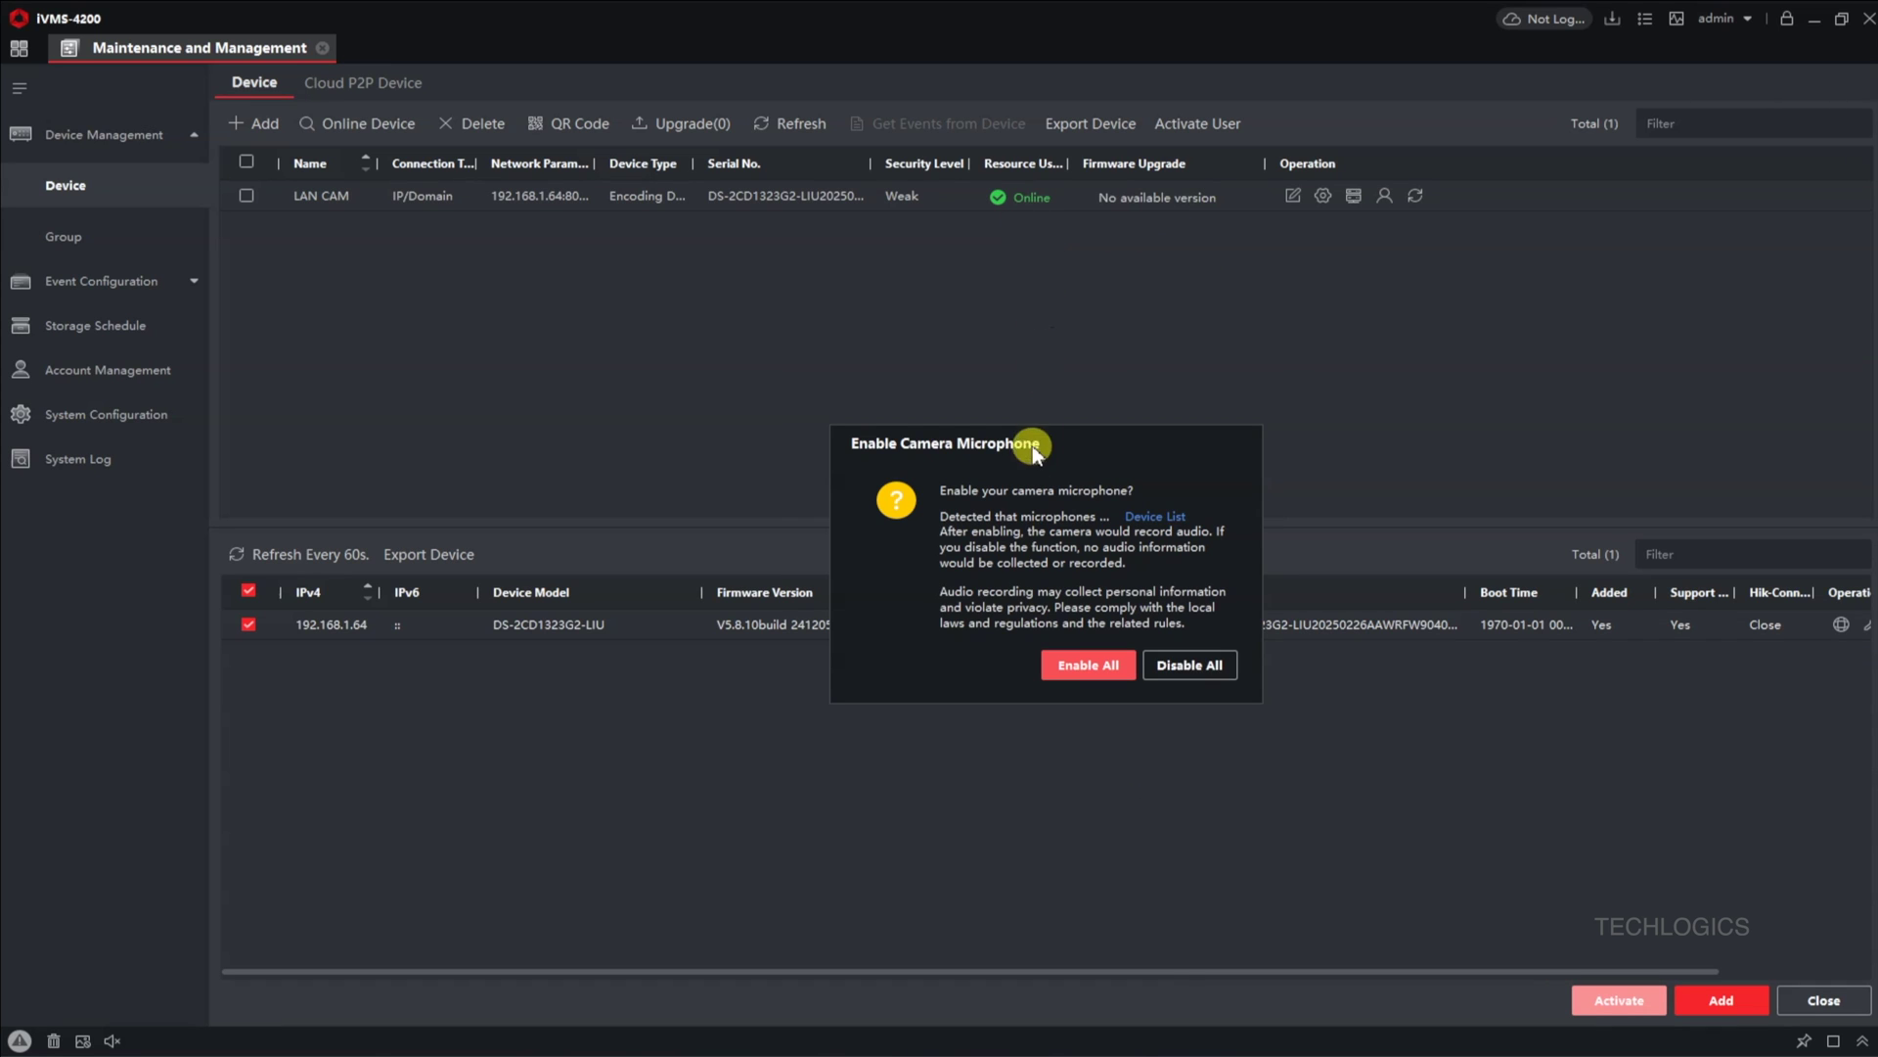
pyautogui.click(1060, 675)
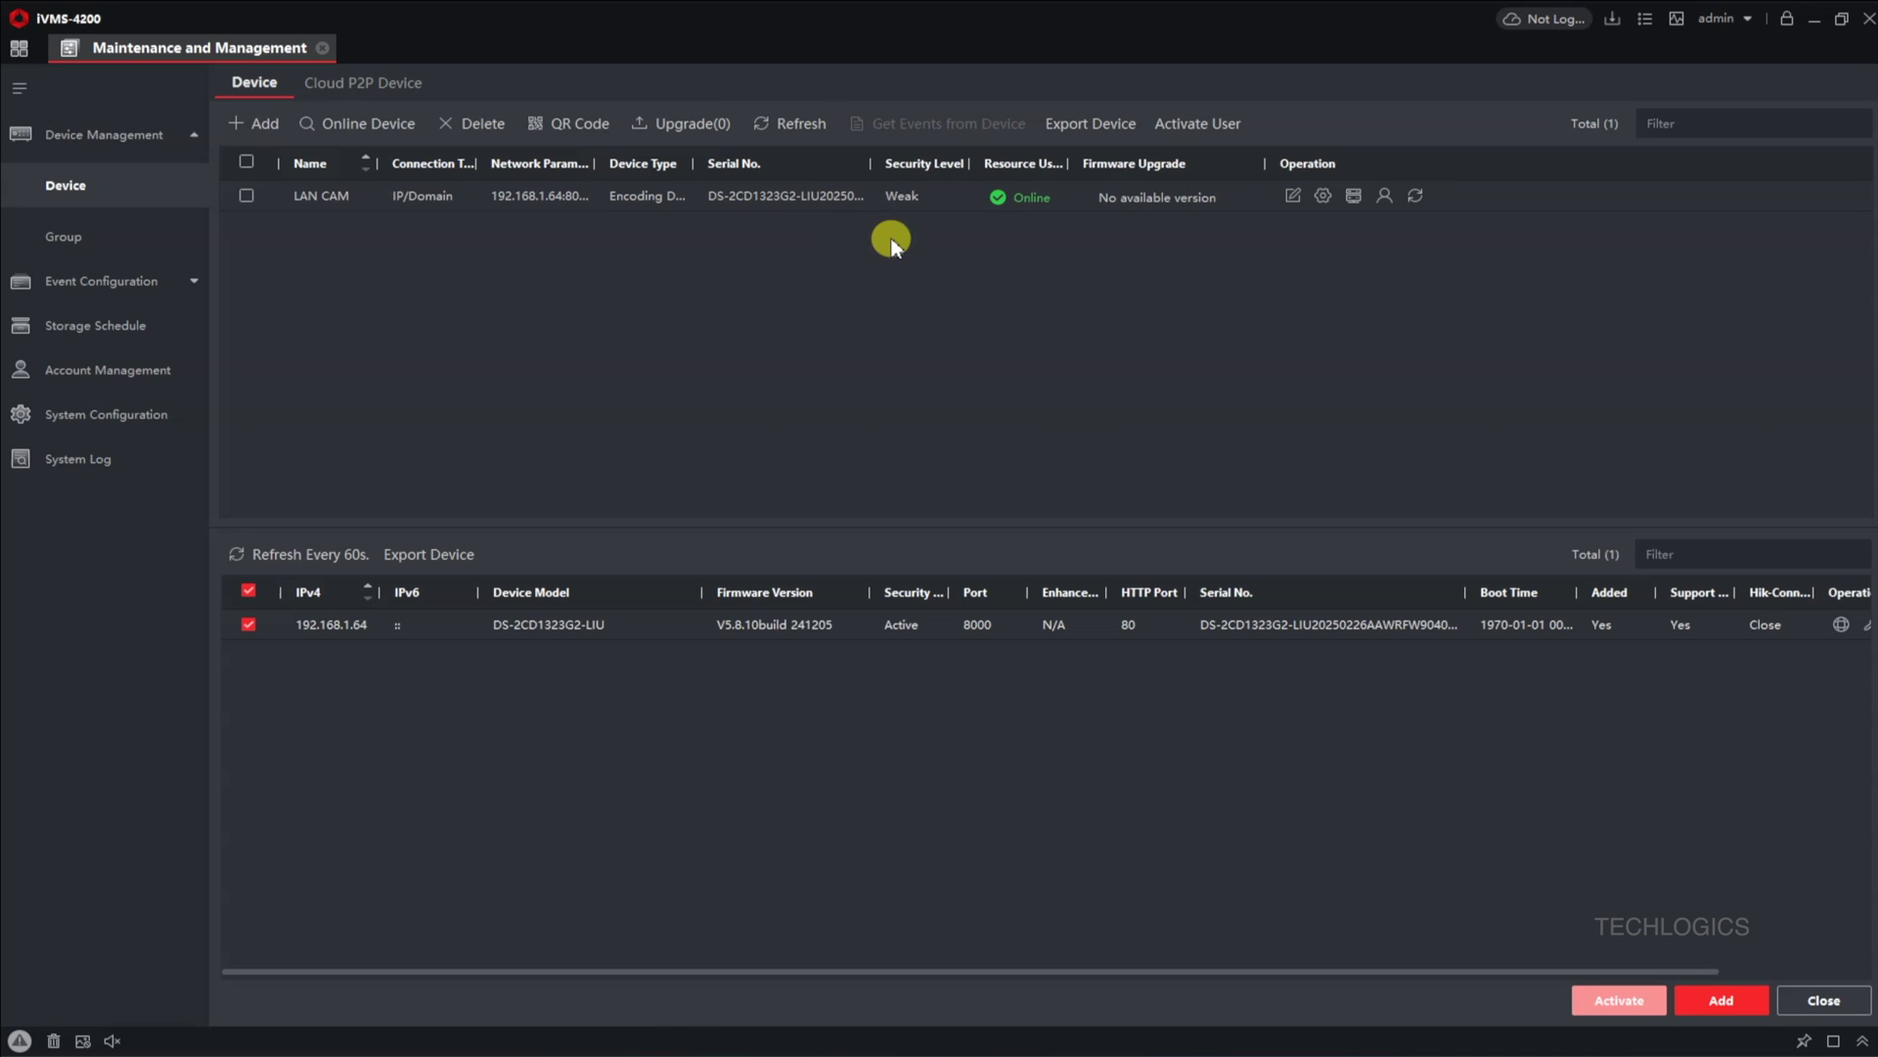
# Step: Play Camera 01_LAN CAM's live video in Main View, enlarged to fill the view
pyautogui.click(19, 51)
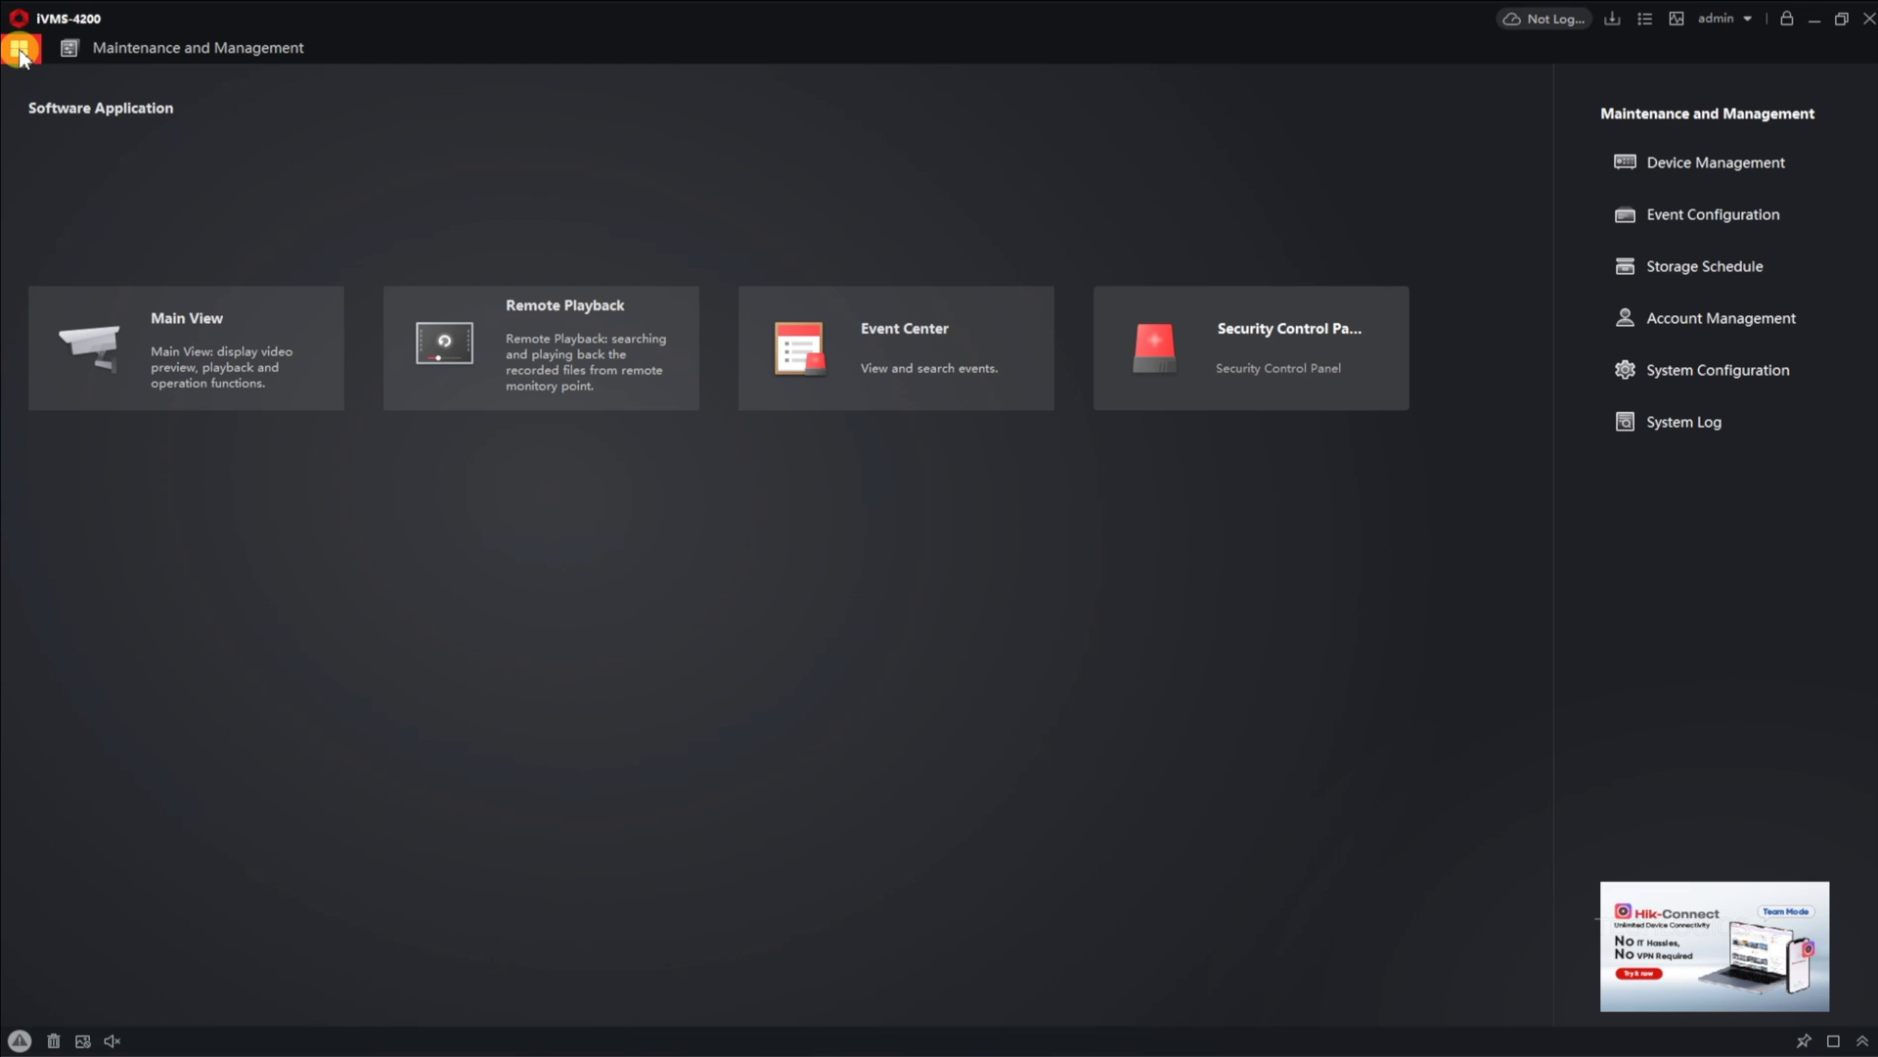
pyautogui.click(250, 364)
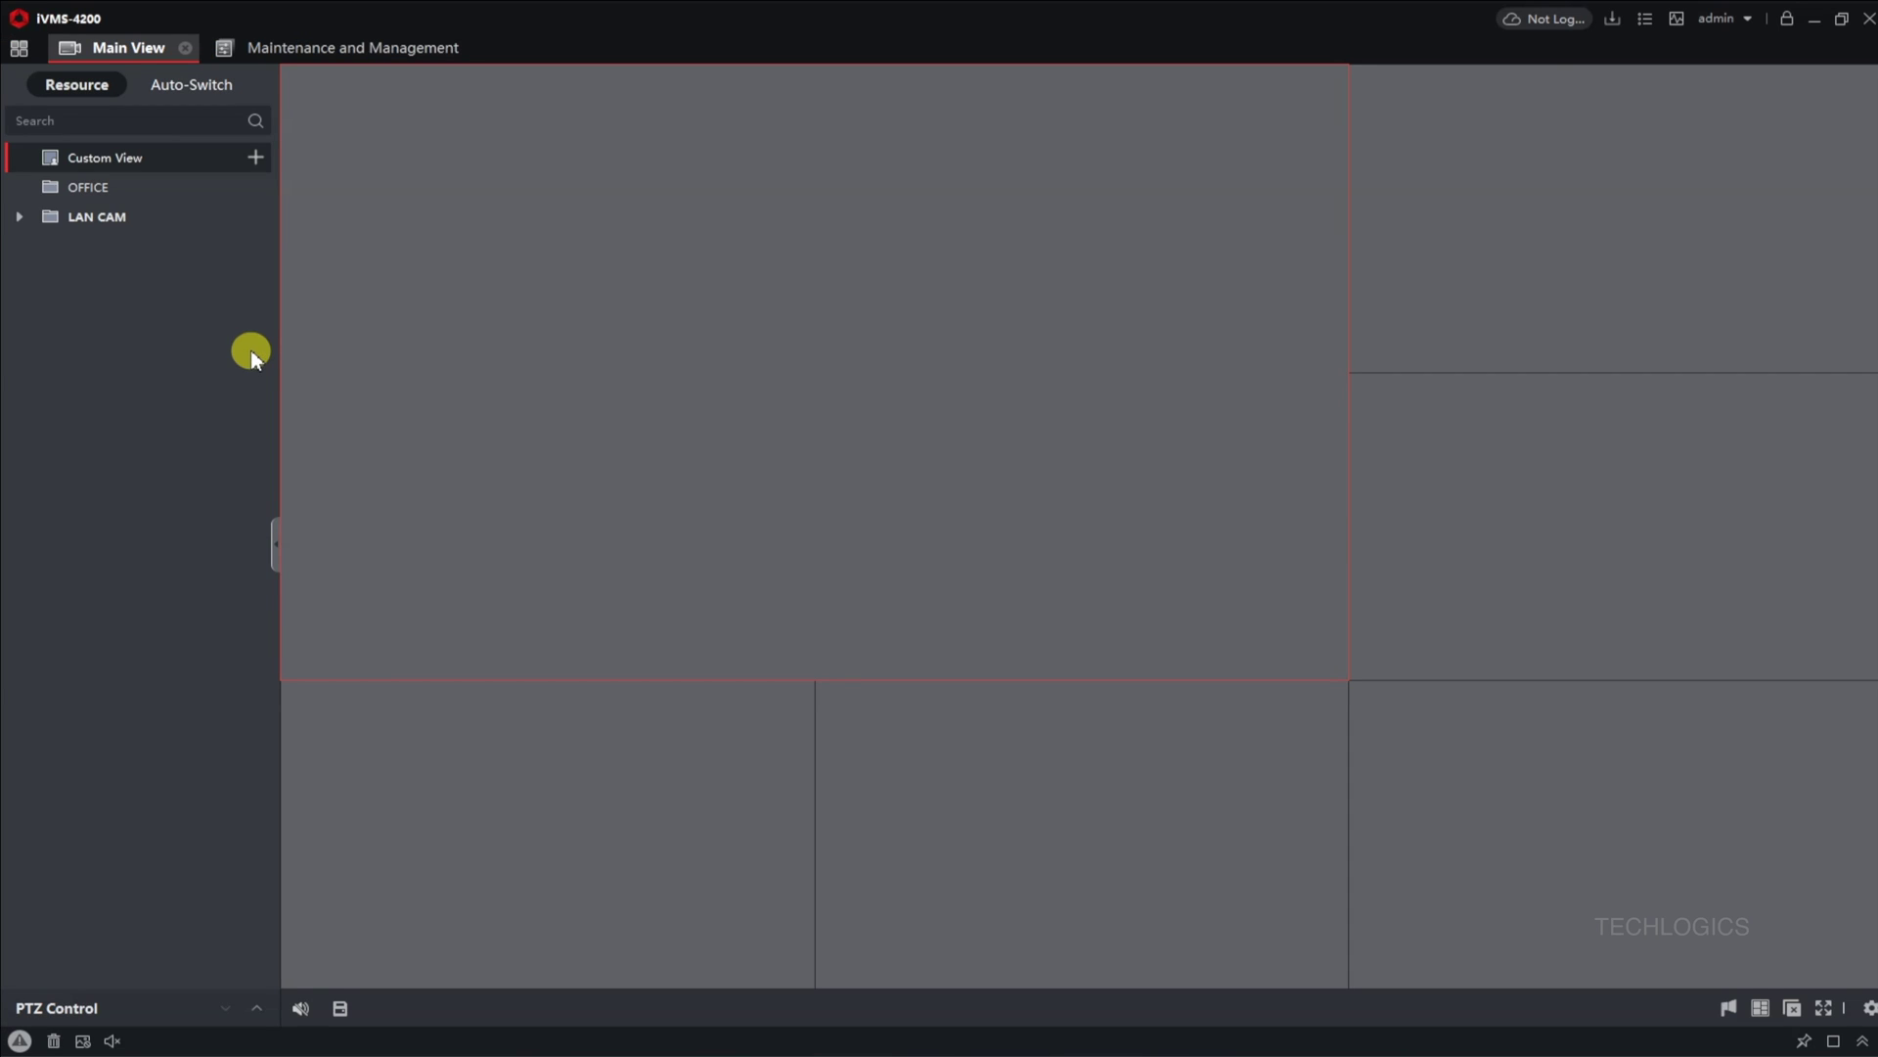
pyautogui.click(18, 217)
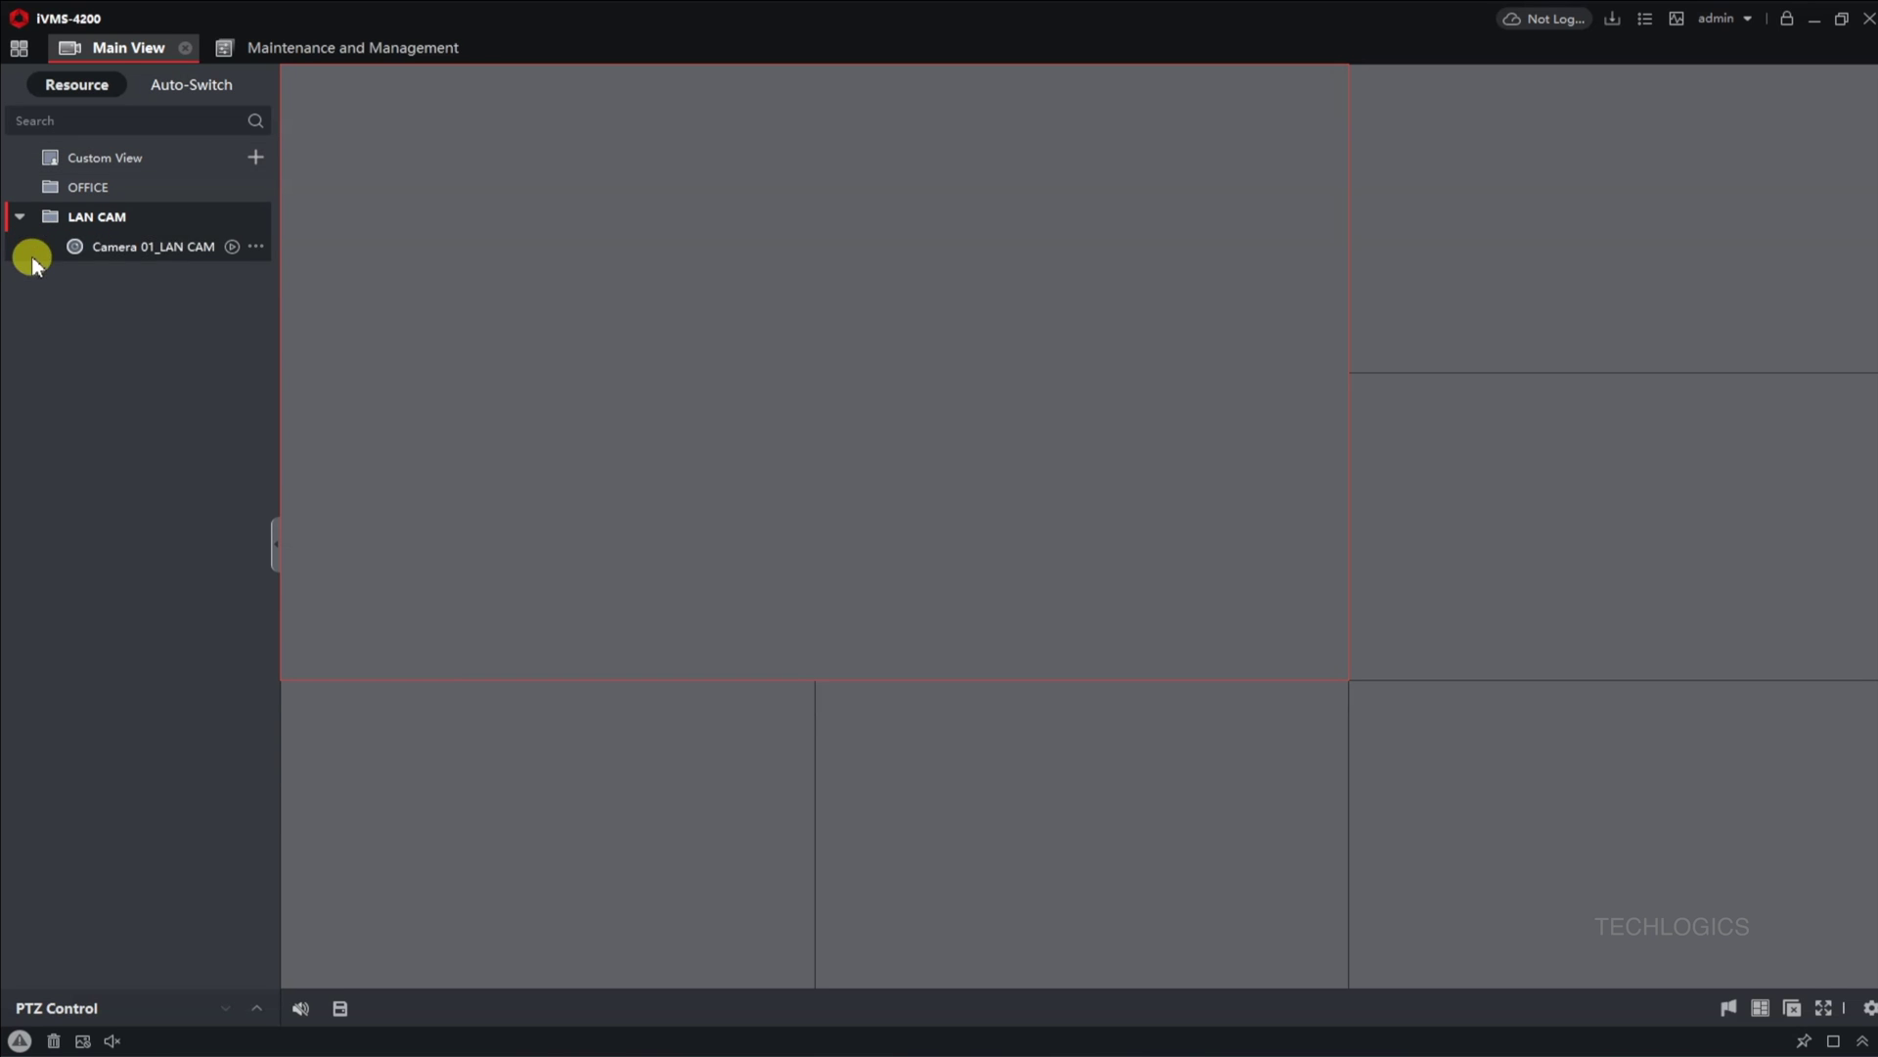
pyautogui.click(209, 248)
pyautogui.click(232, 247)
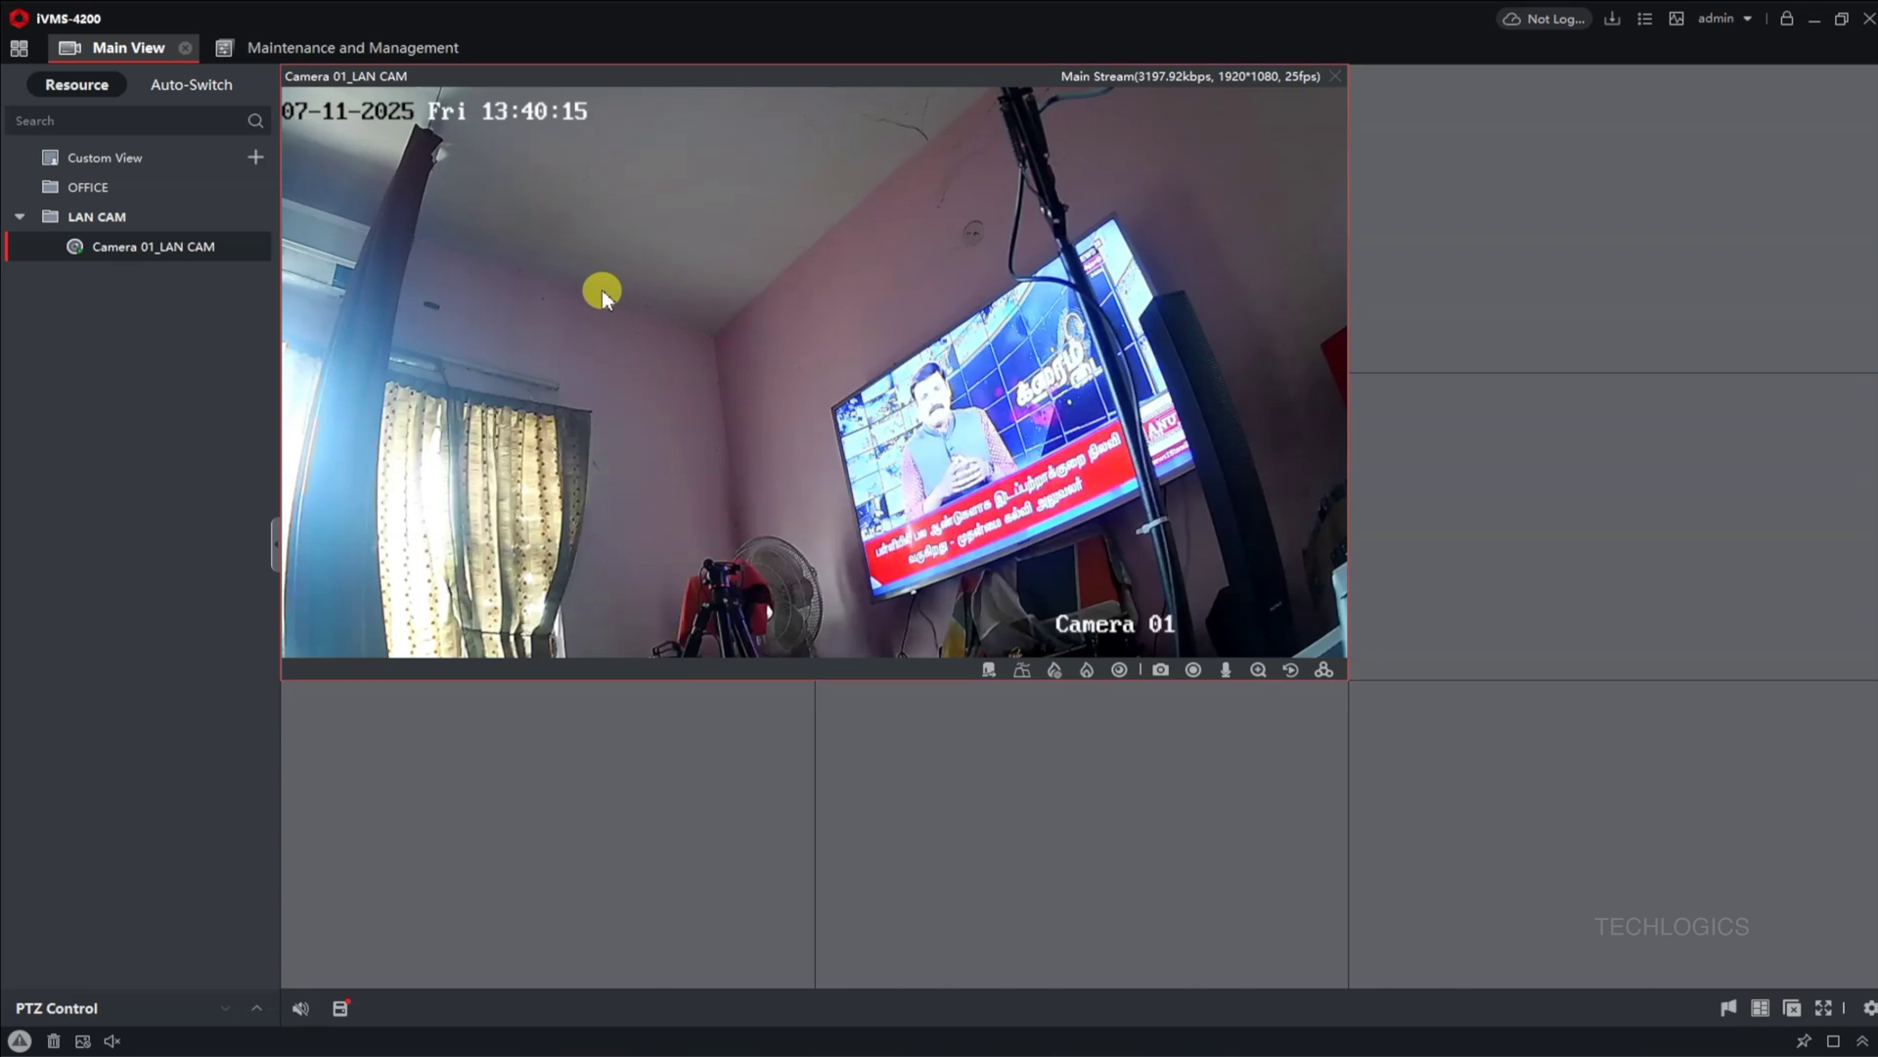
pyautogui.doubleClick(617, 291)
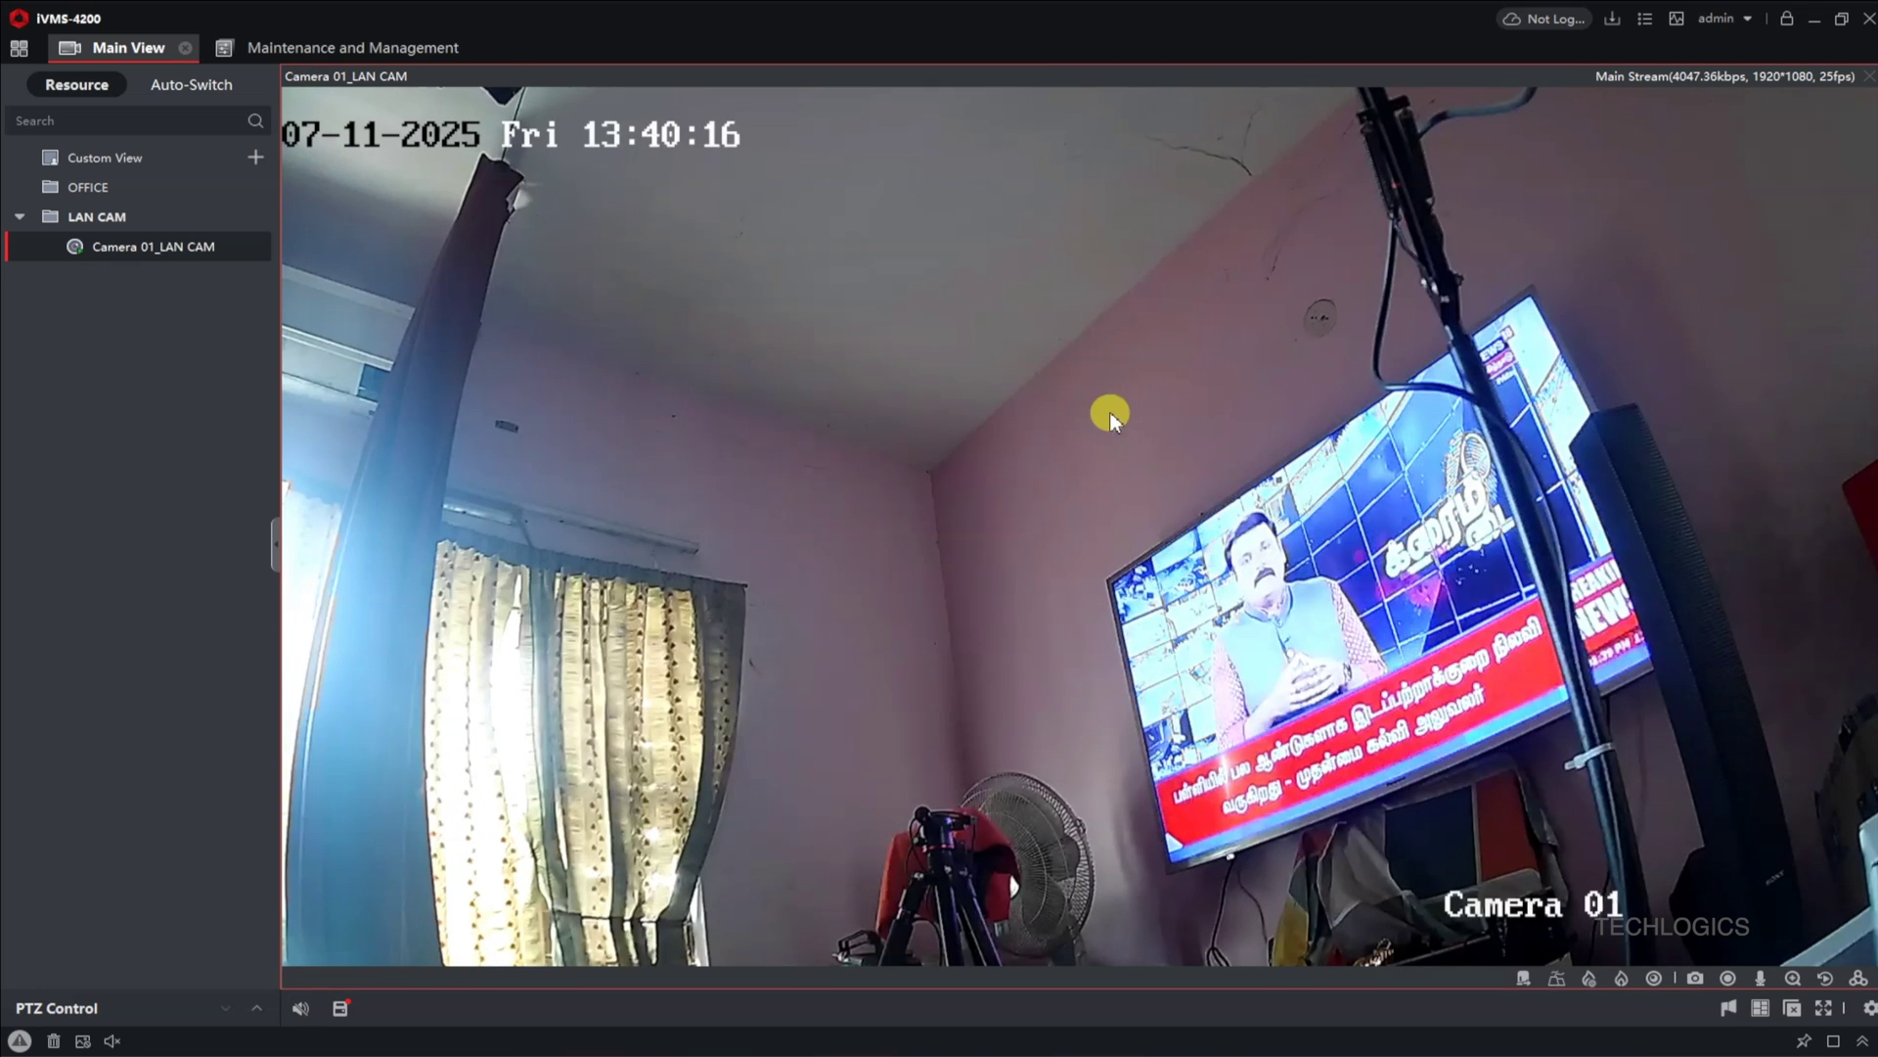
pyautogui.doubleClick(957, 449)
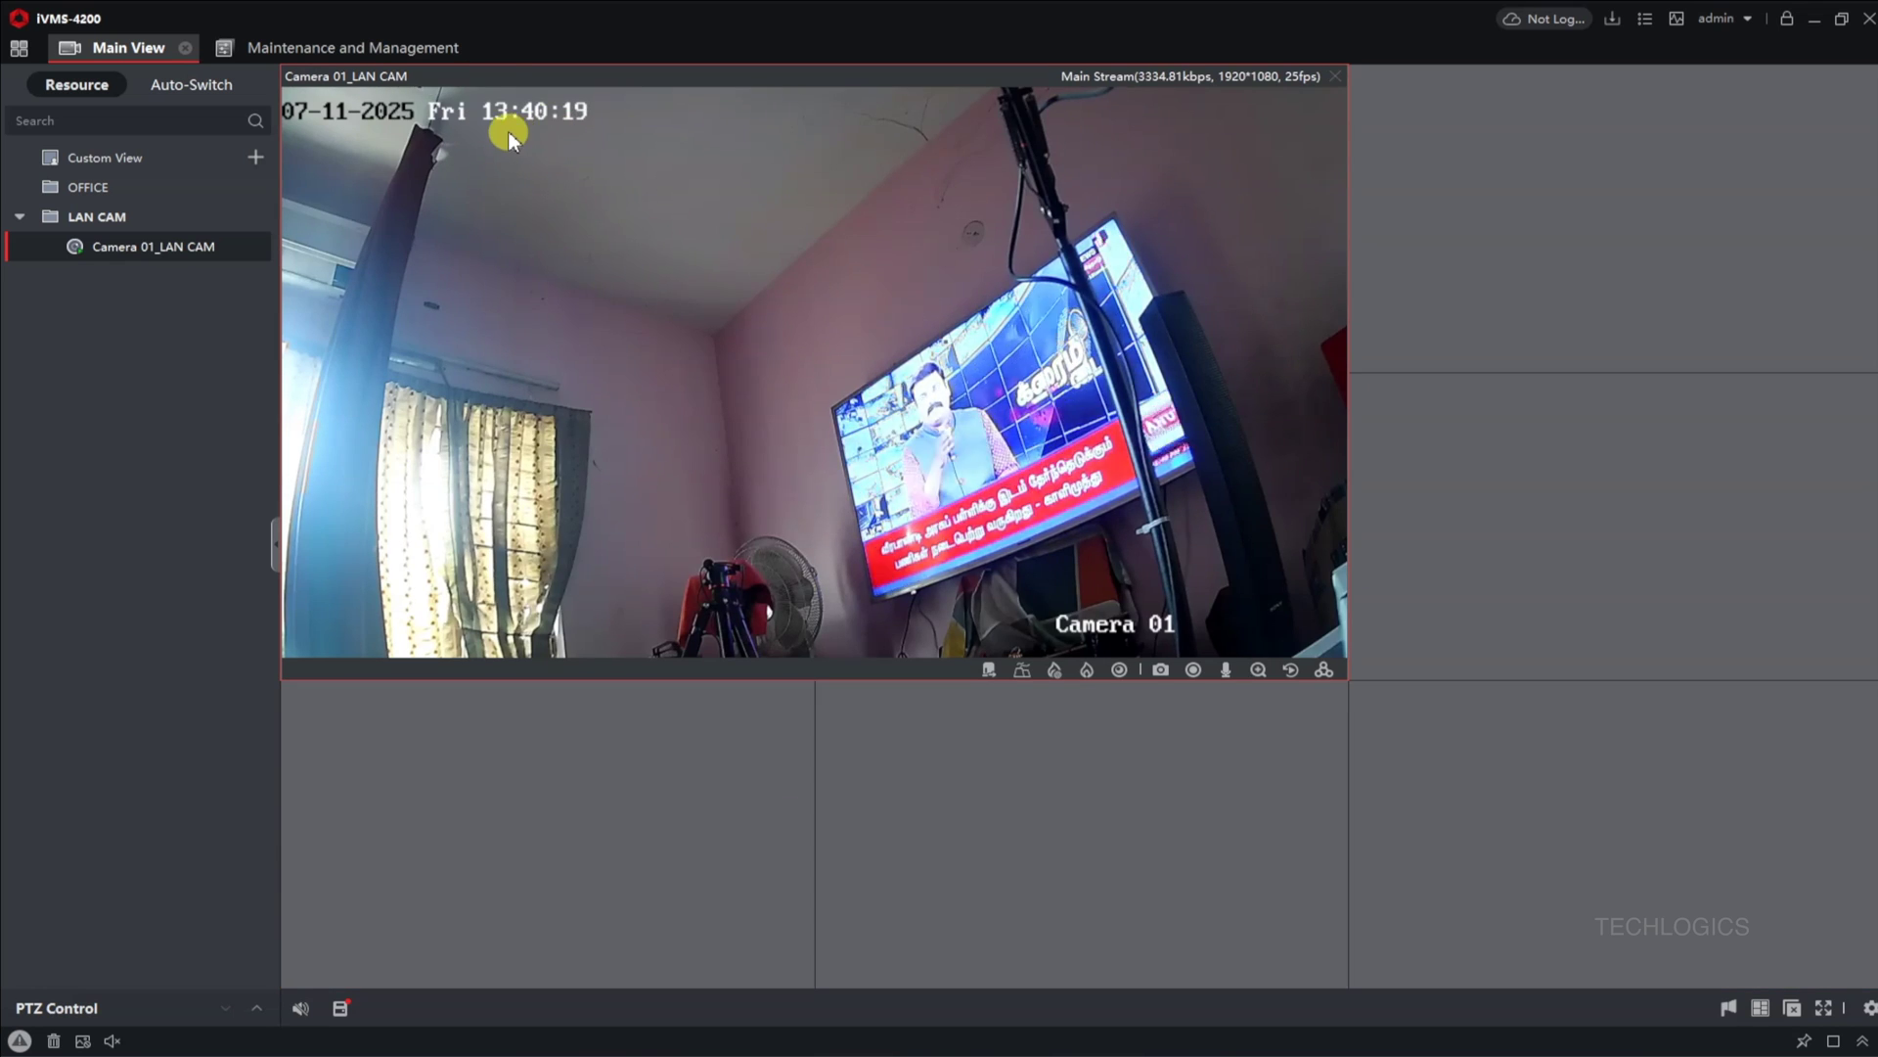
pyautogui.doubleClick(736, 368)
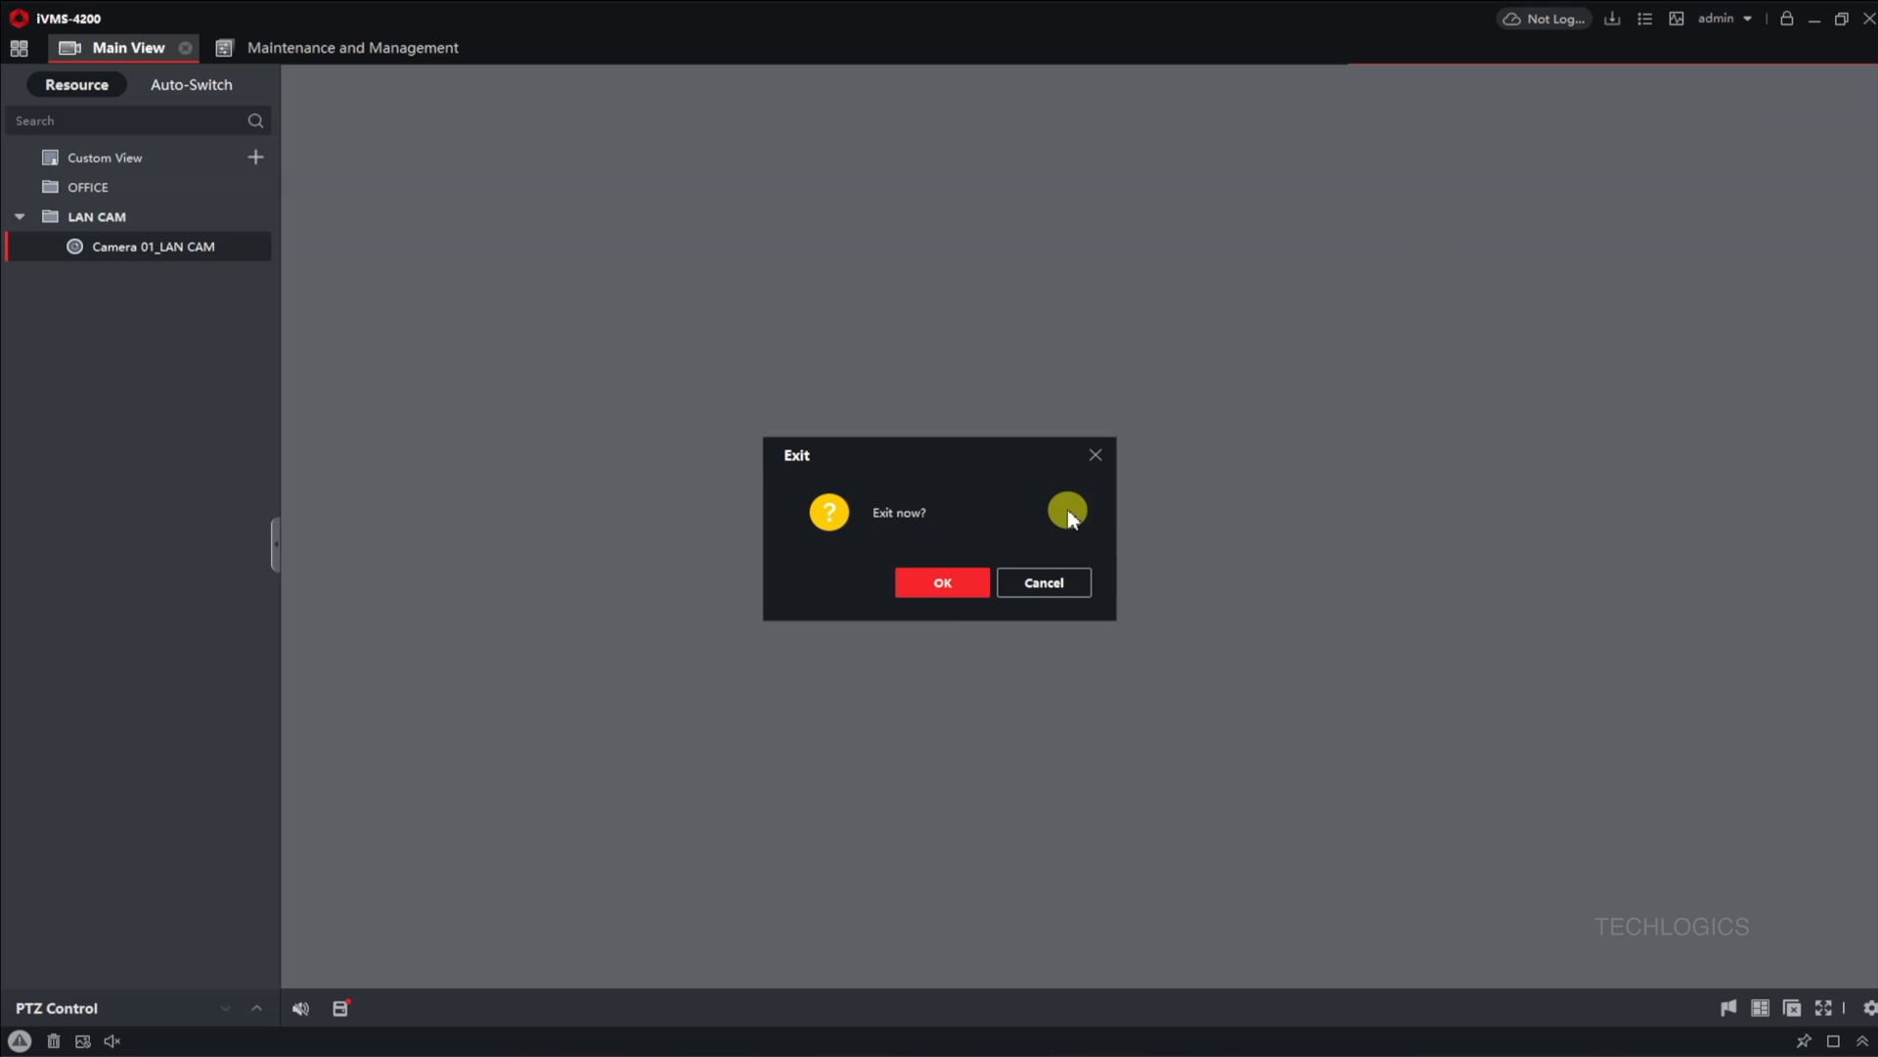
# Step: Exit iVMS-4200, set Ethernet IP assignment to Automatic (DHCP), and close Settings
pyautogui.click(942, 585)
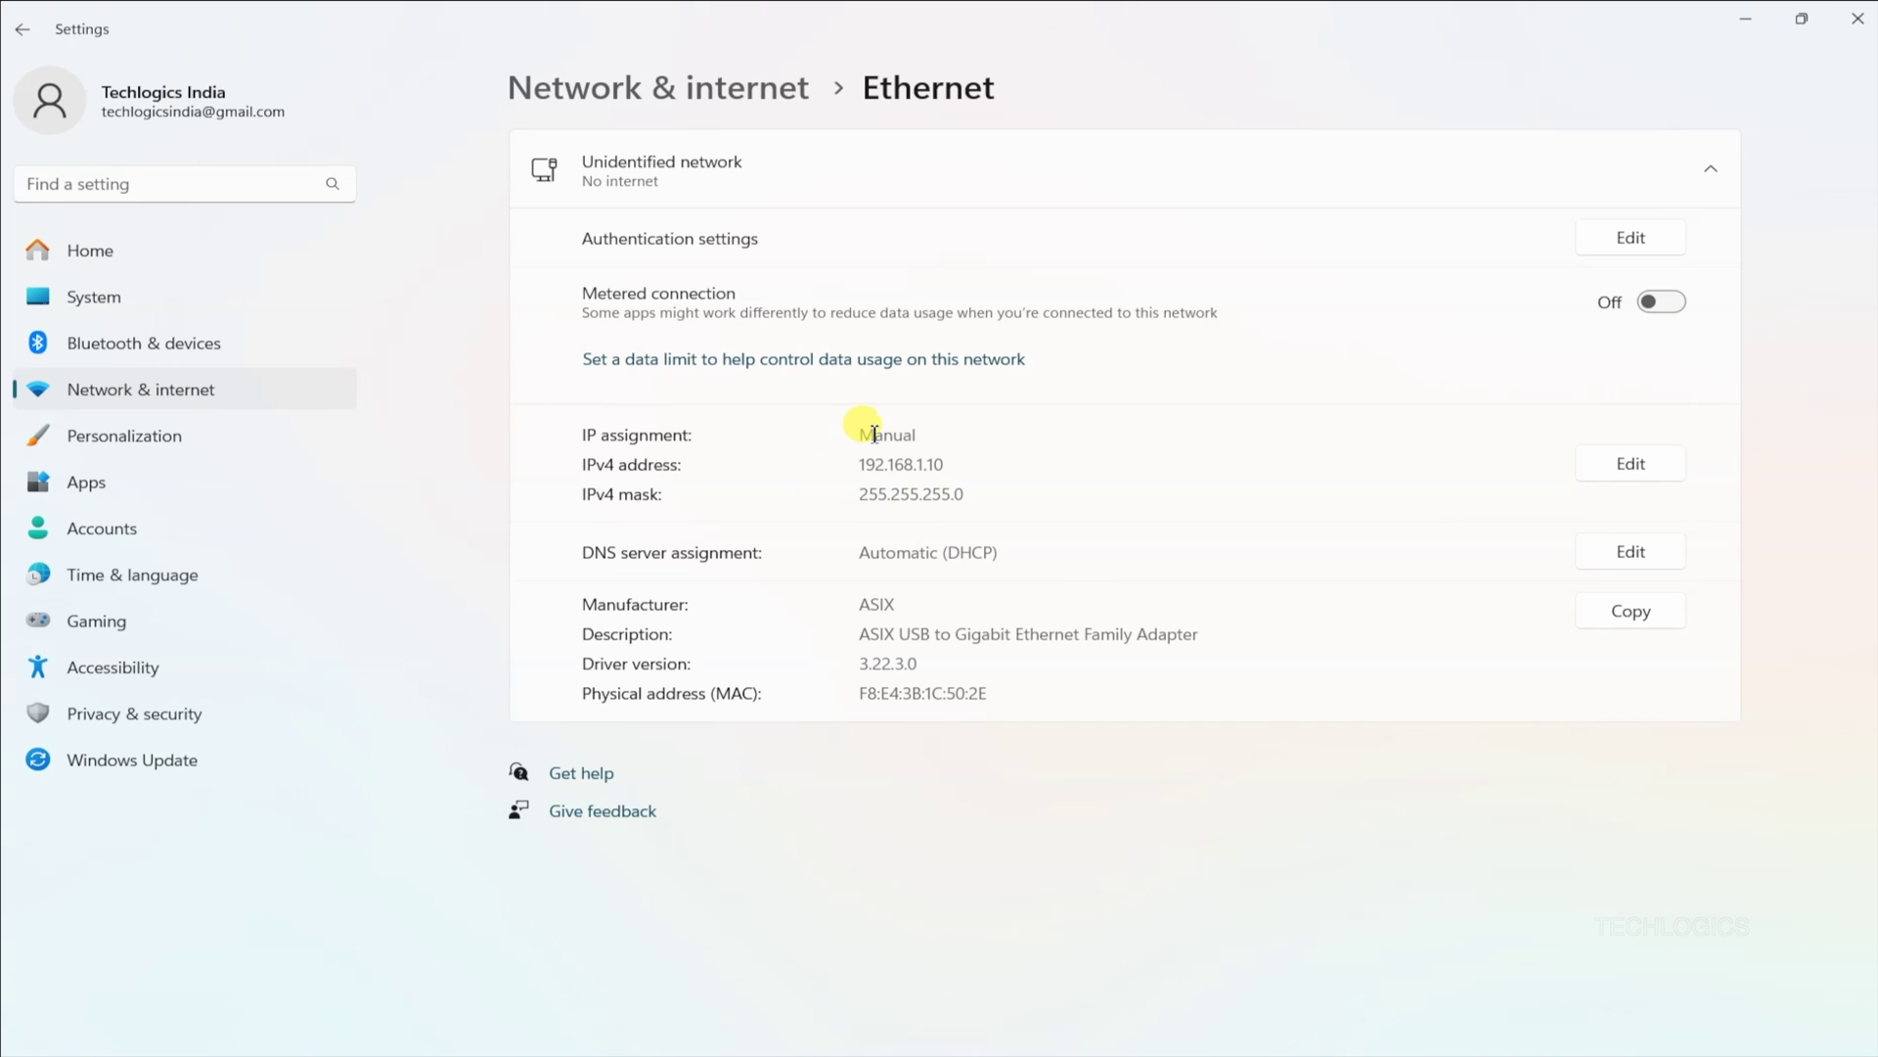
pyautogui.click(1605, 466)
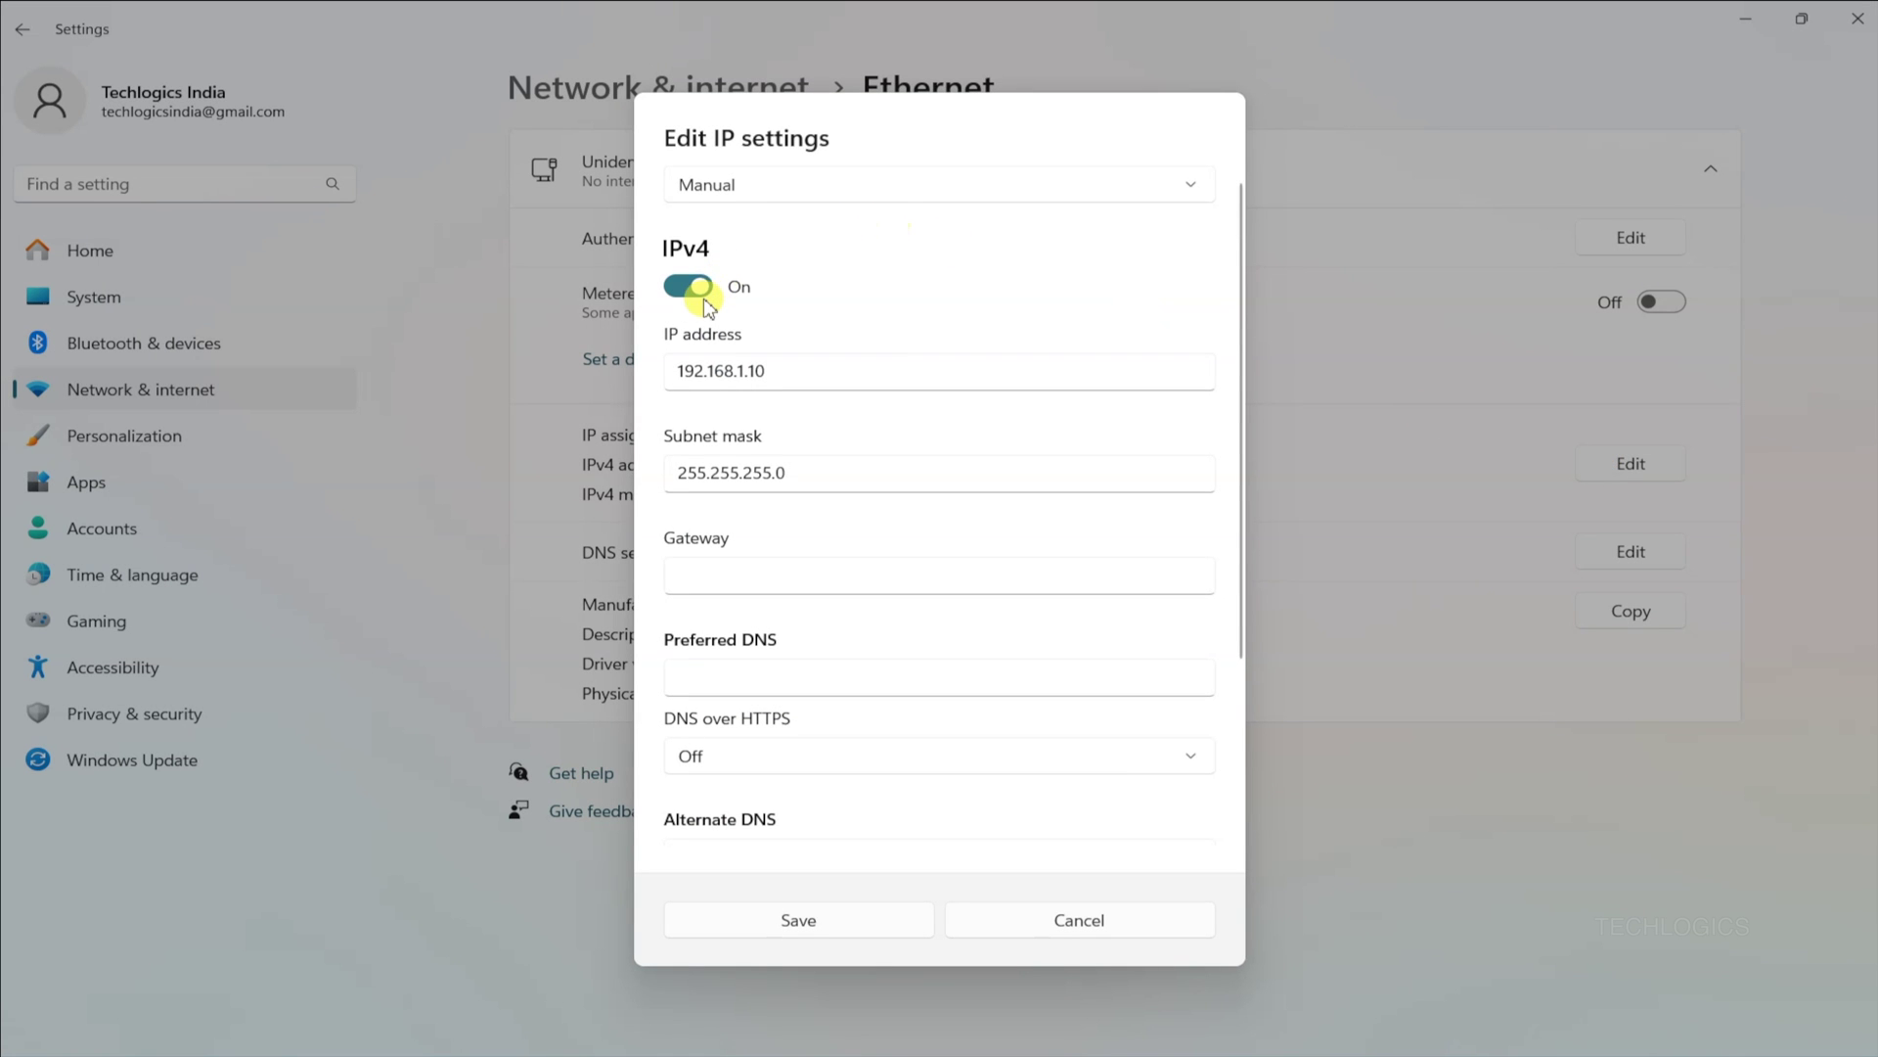
pyautogui.click(767, 187)
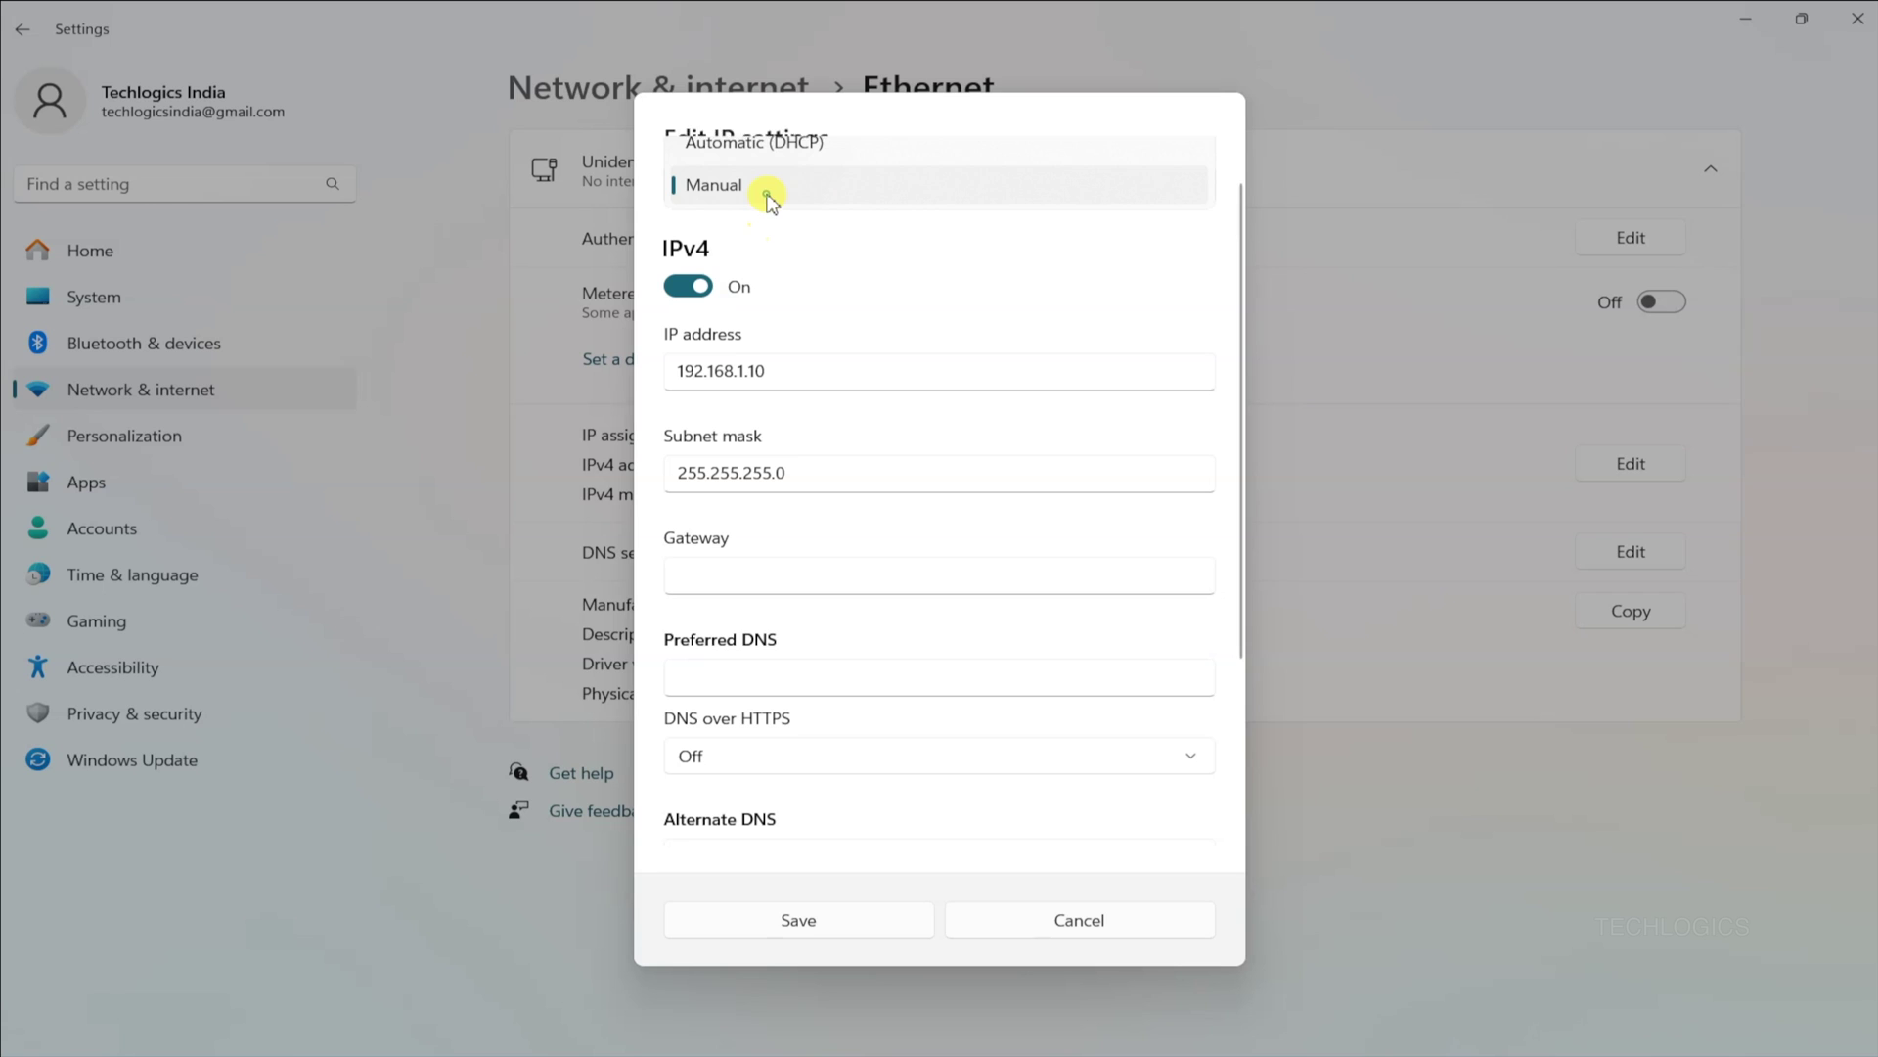
pyautogui.click(786, 147)
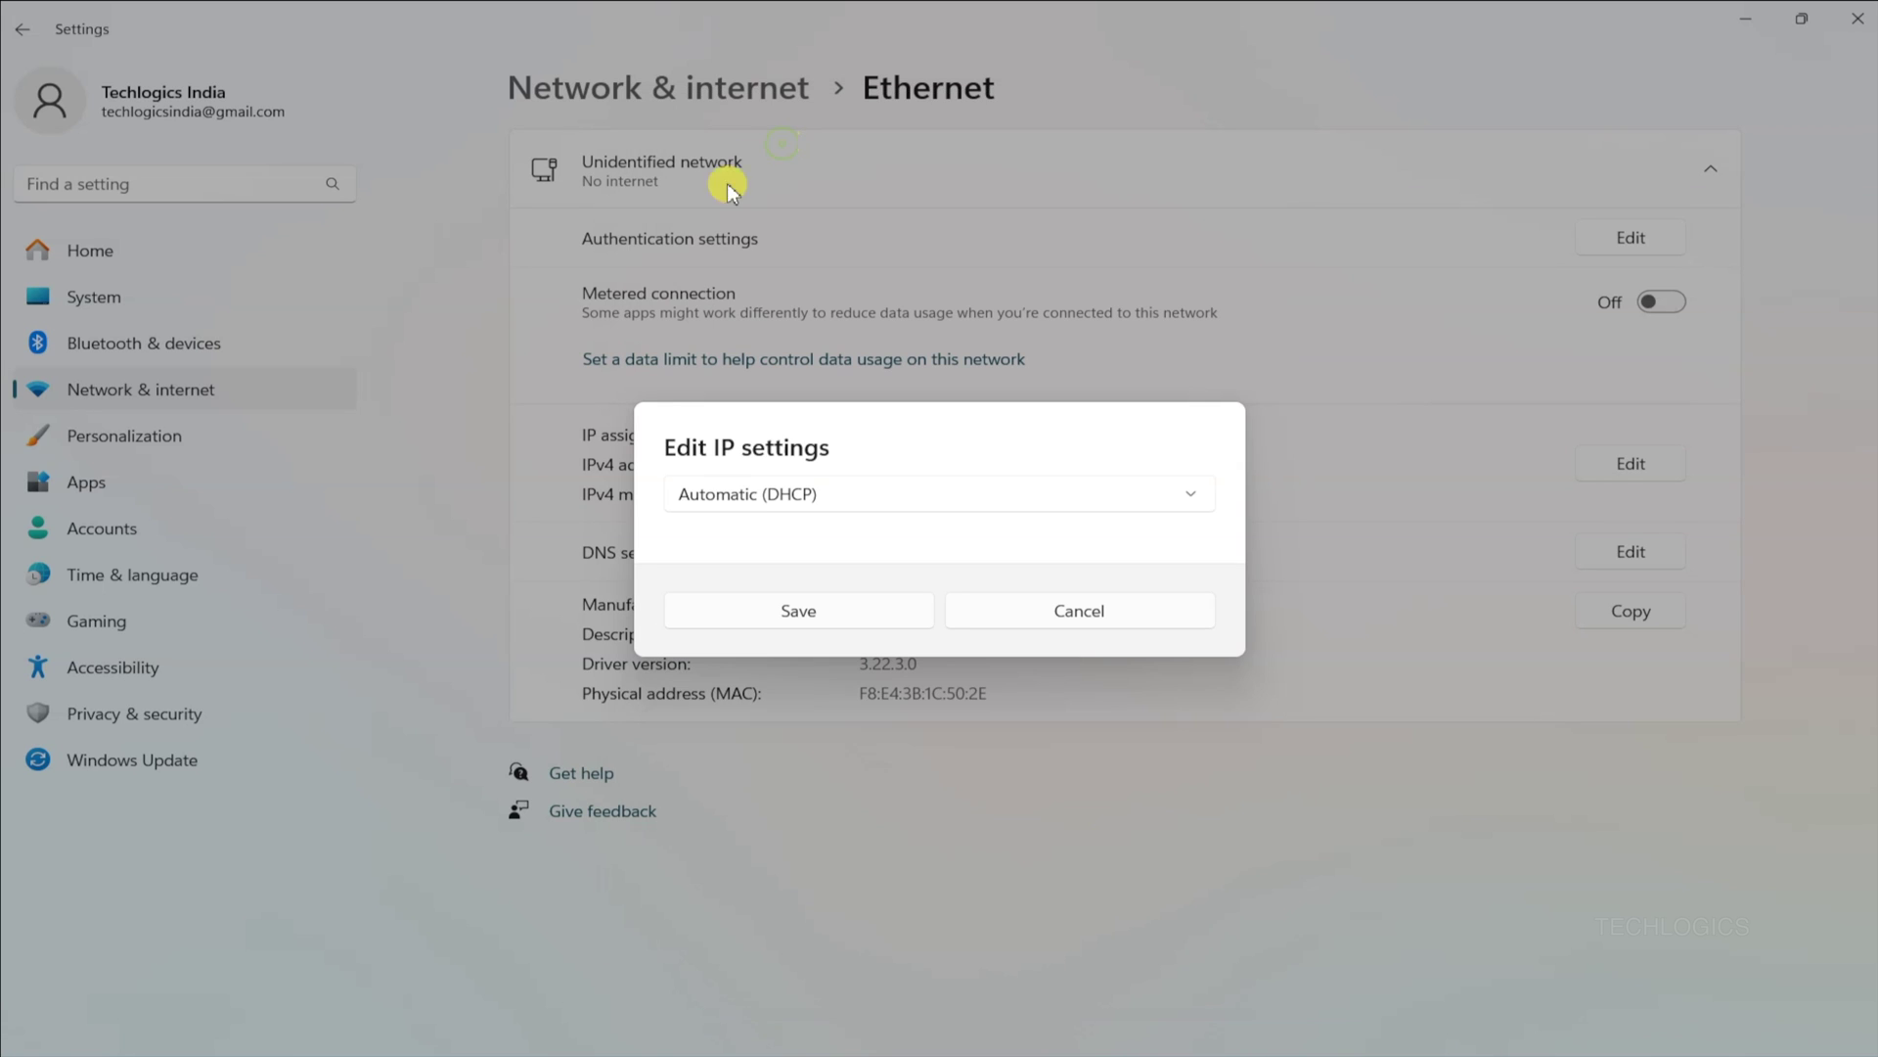
pyautogui.click(827, 622)
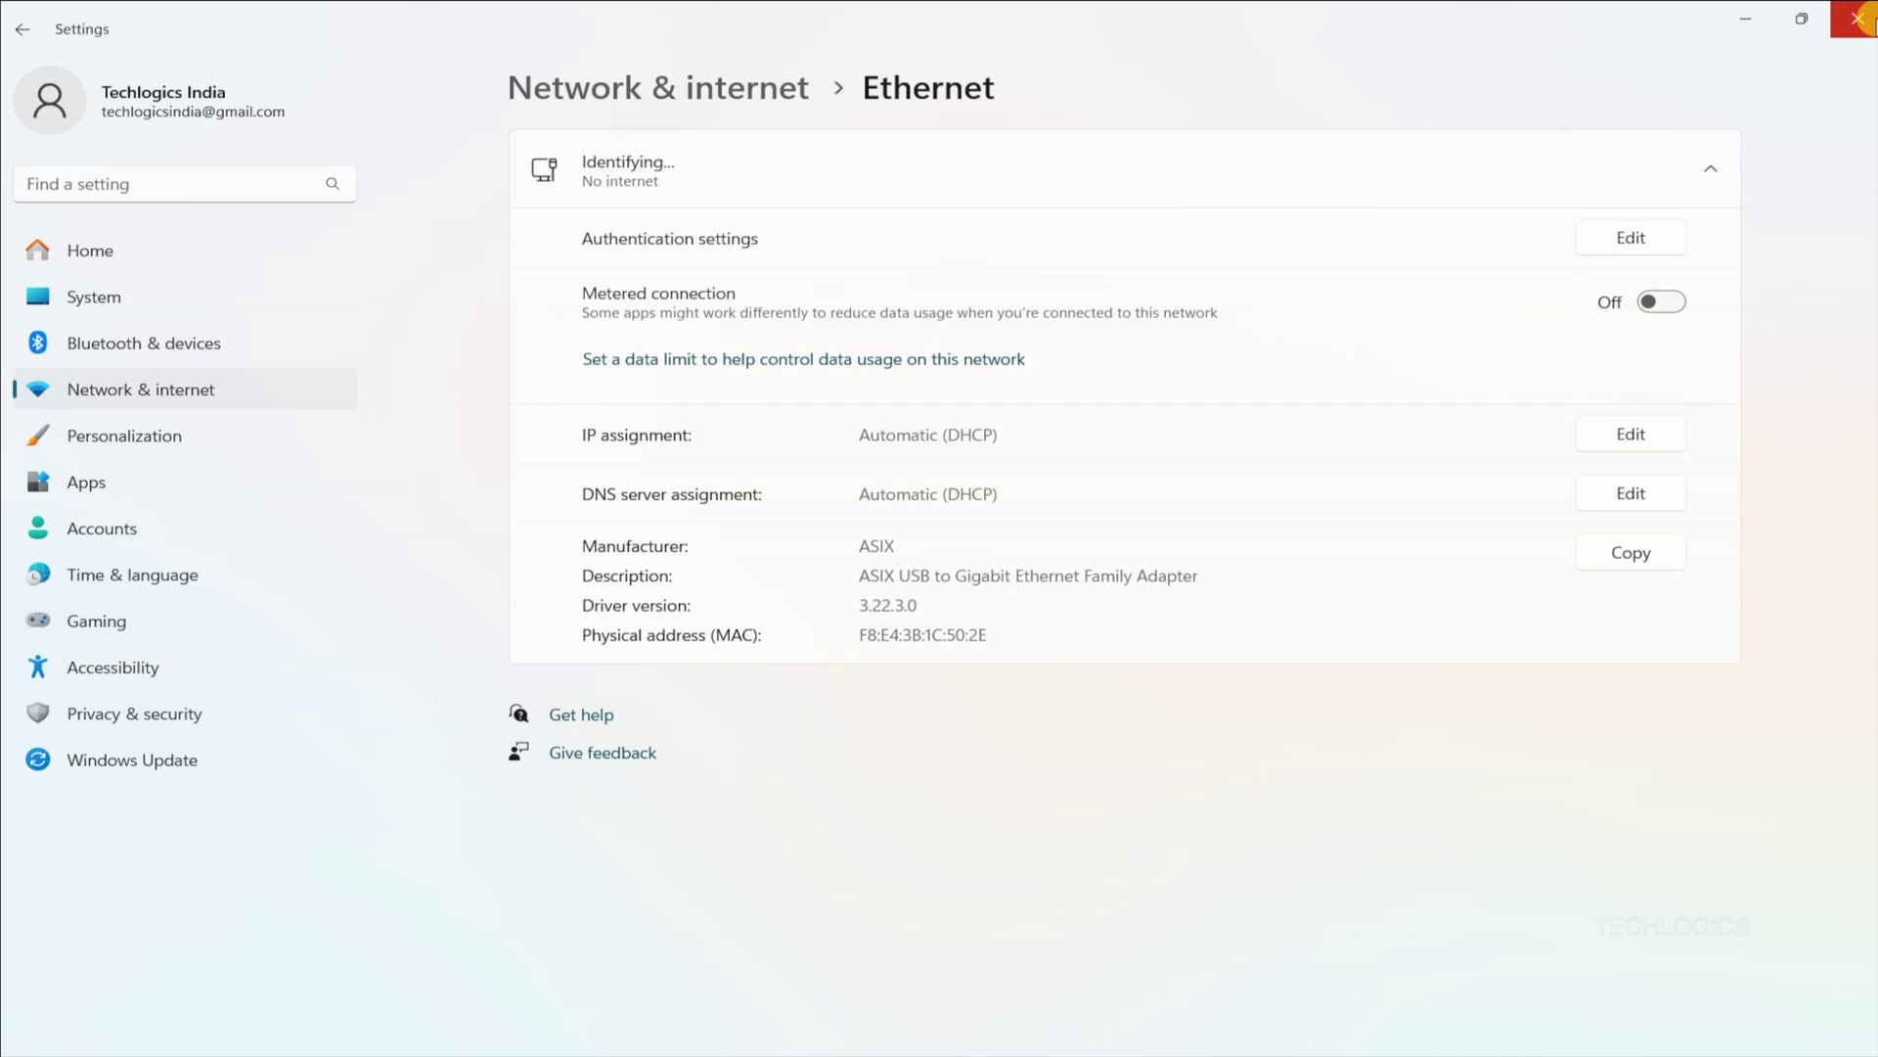
pyautogui.click(1858, 20)
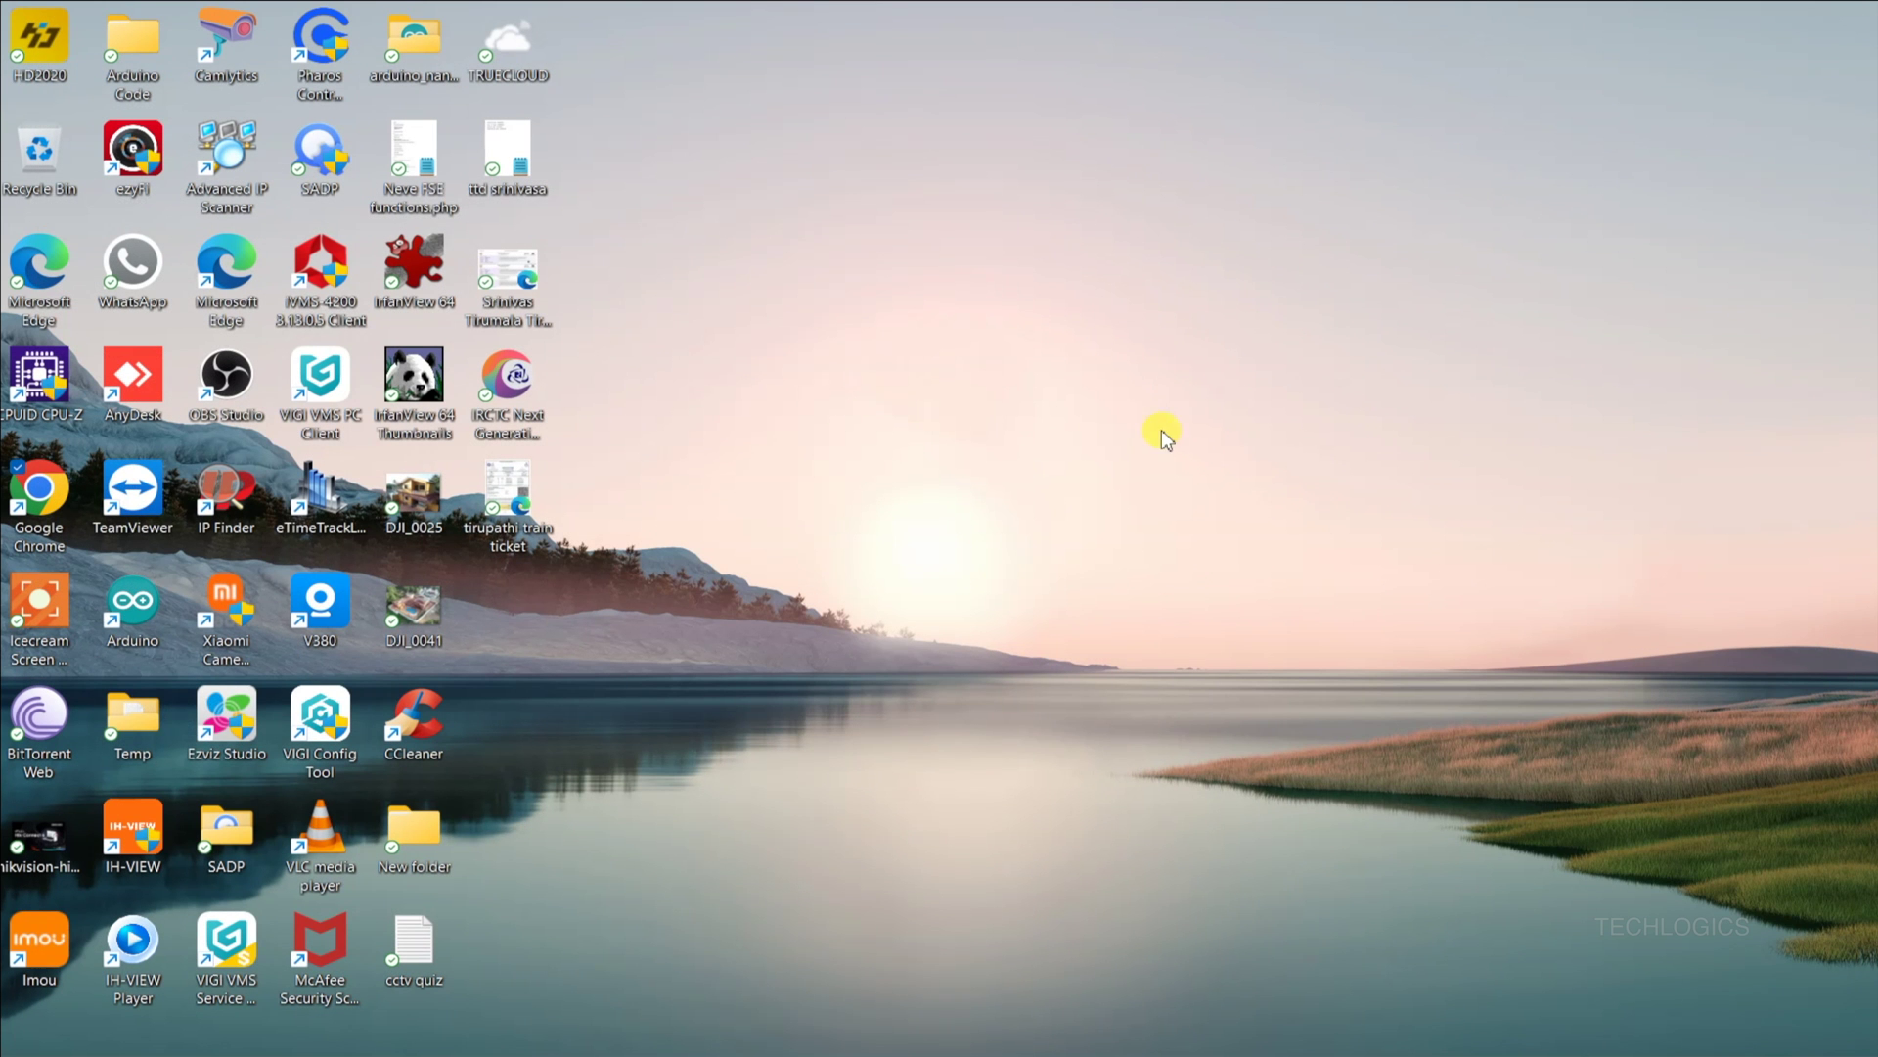